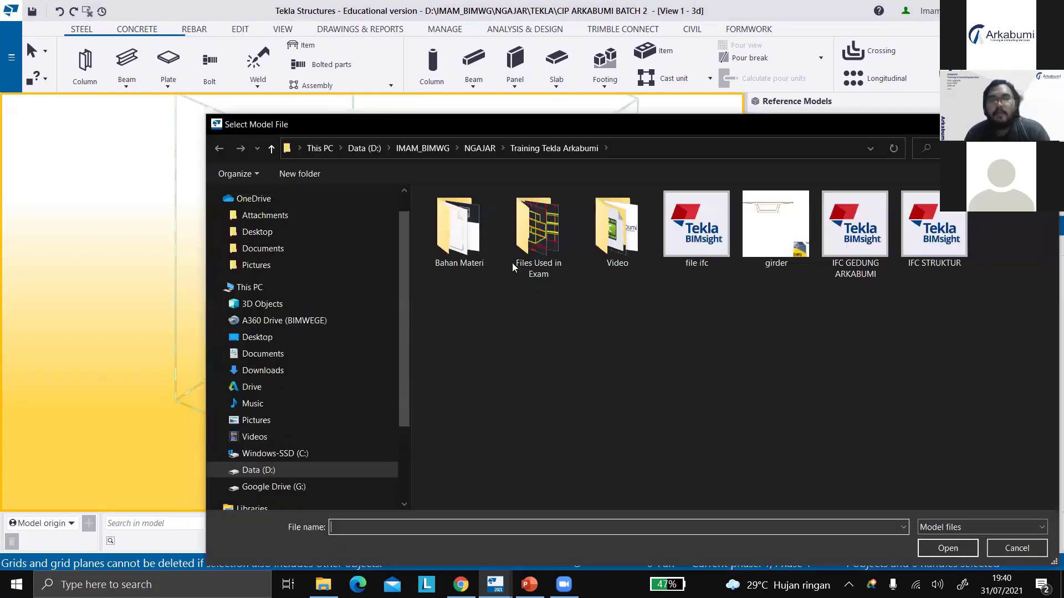
Choose the DENAH PONDASI-2 drawing from the Bahan Materi folder as the reference model file
{"action": "double_click", "coordinate": [461, 238]}
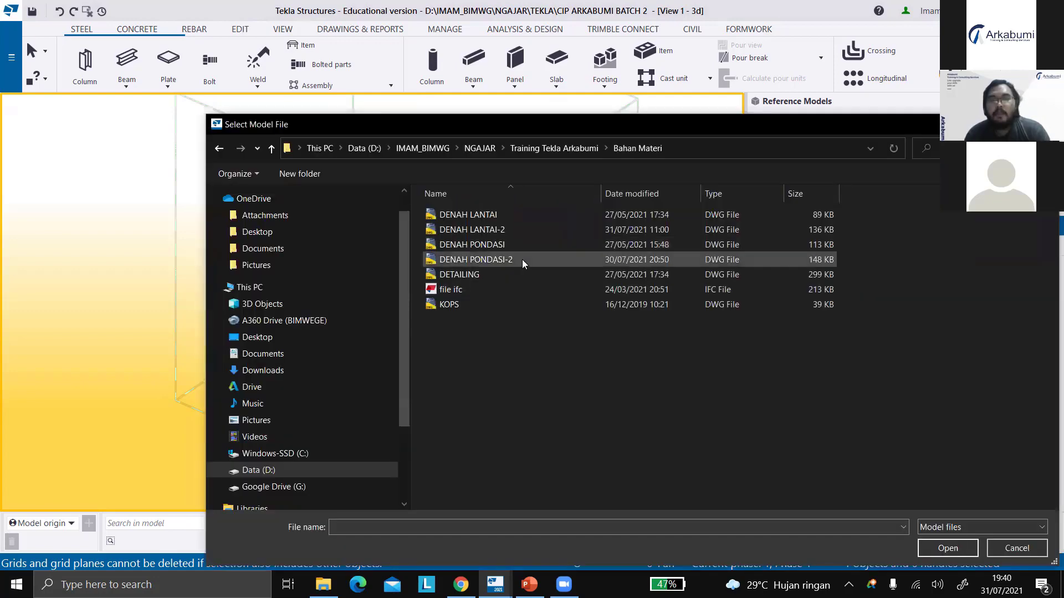
{"action": "left_click", "coordinate": [521, 259]}
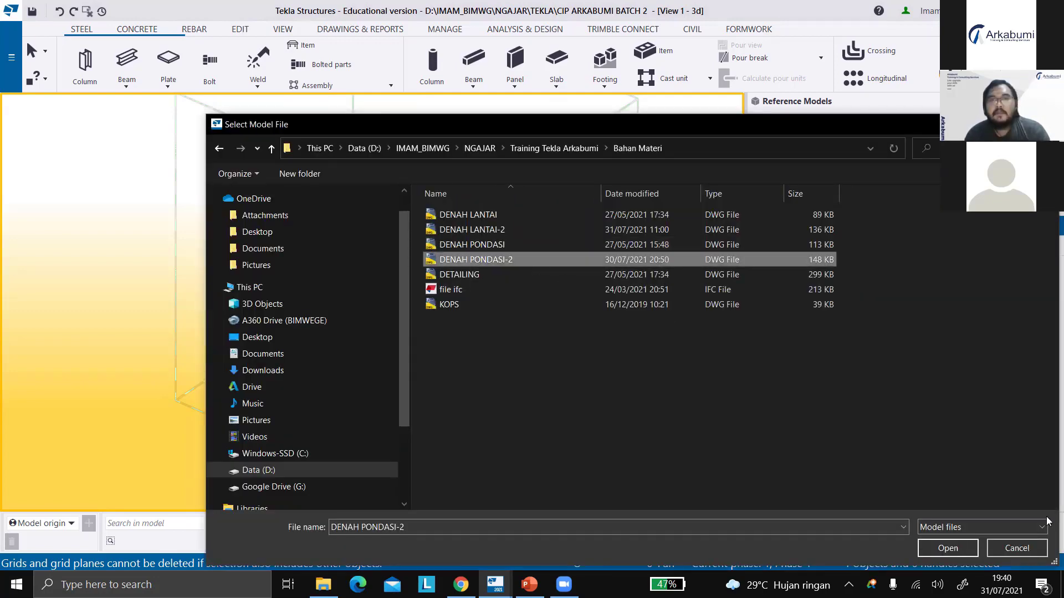
{"action": "key", "text": "Return"}
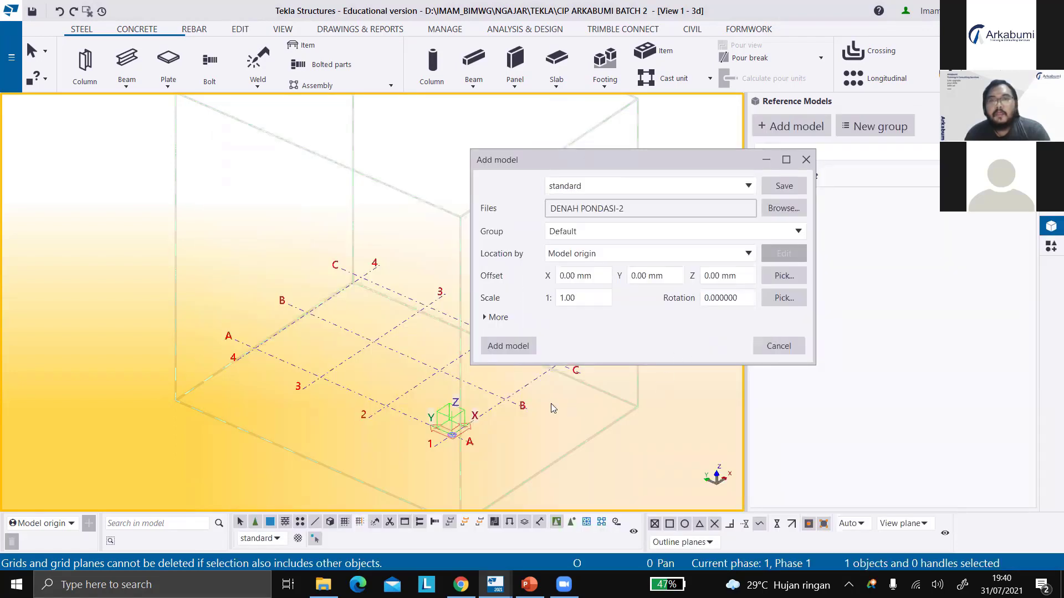
Add the chosen drawing to the Default group at the model origin with scale 1:1.00, expanding the work area to include it
{"action": "left_click", "coordinate": [587, 299]}
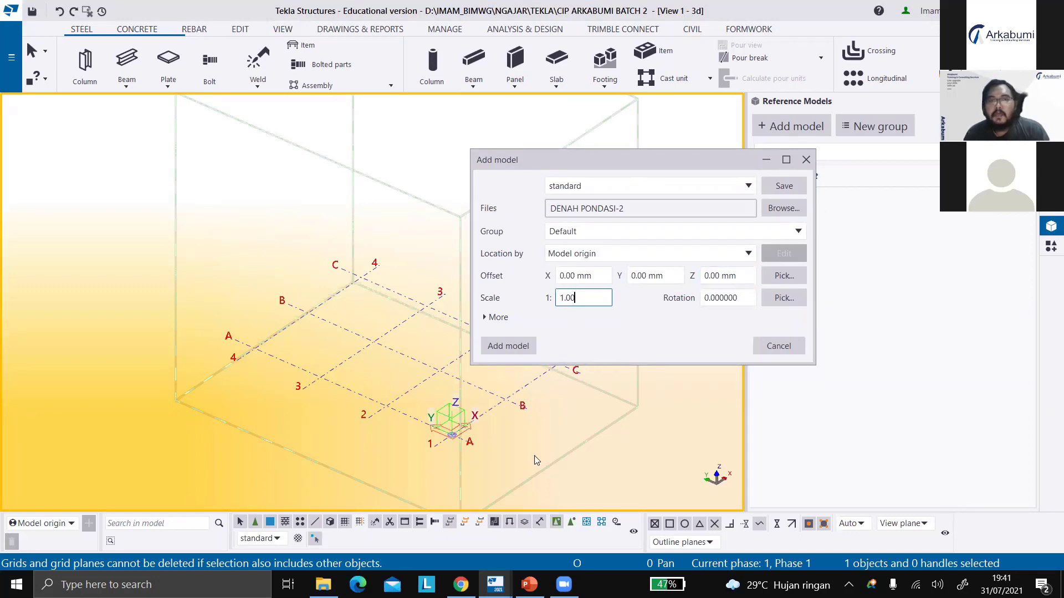
{"action": "left_click", "coordinate": [615, 236]}
{"action": "left_click", "coordinate": [612, 247]}
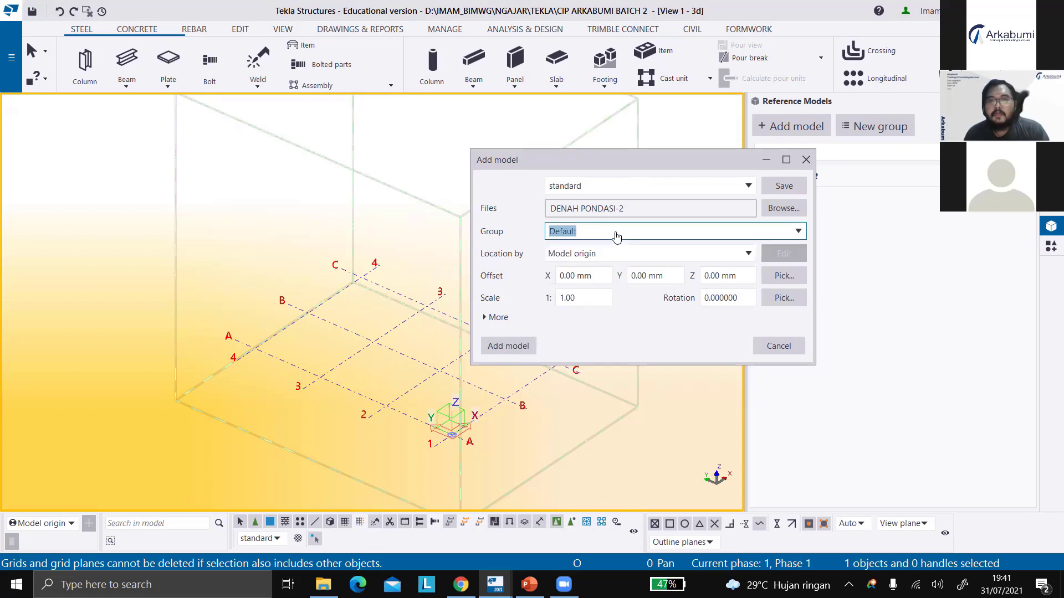
{"action": "left_click", "coordinate": [508, 347]}
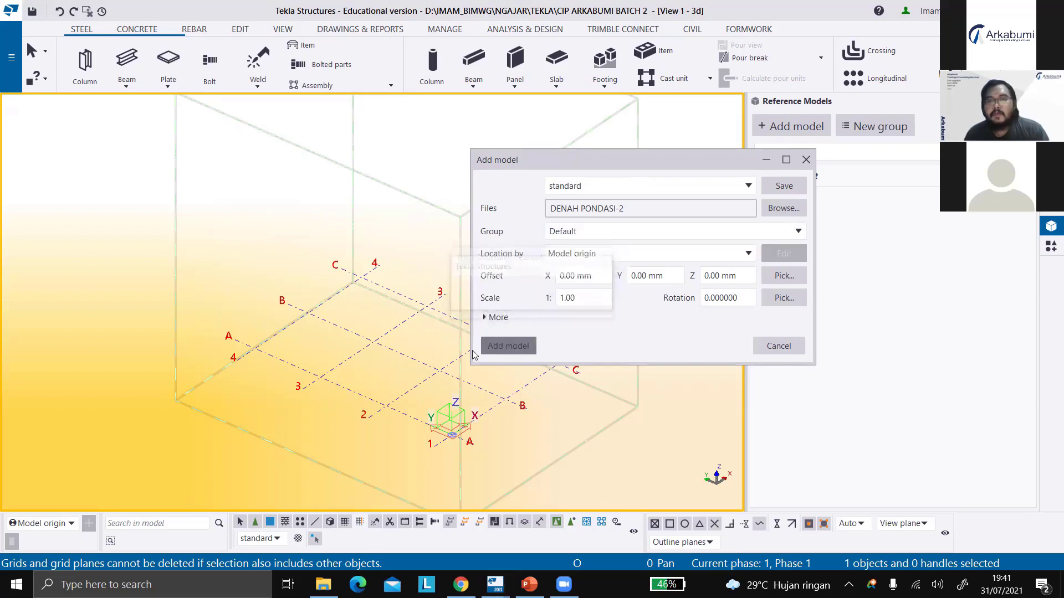
{"action": "left_click", "coordinate": [491, 324]}
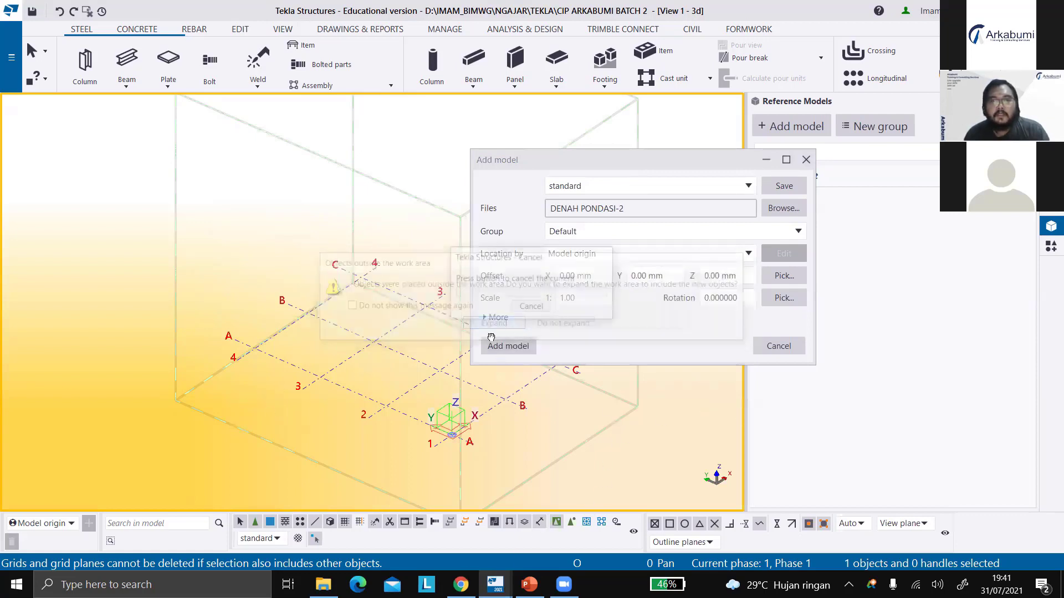
{"action": "key", "text": "alt+Tab"}
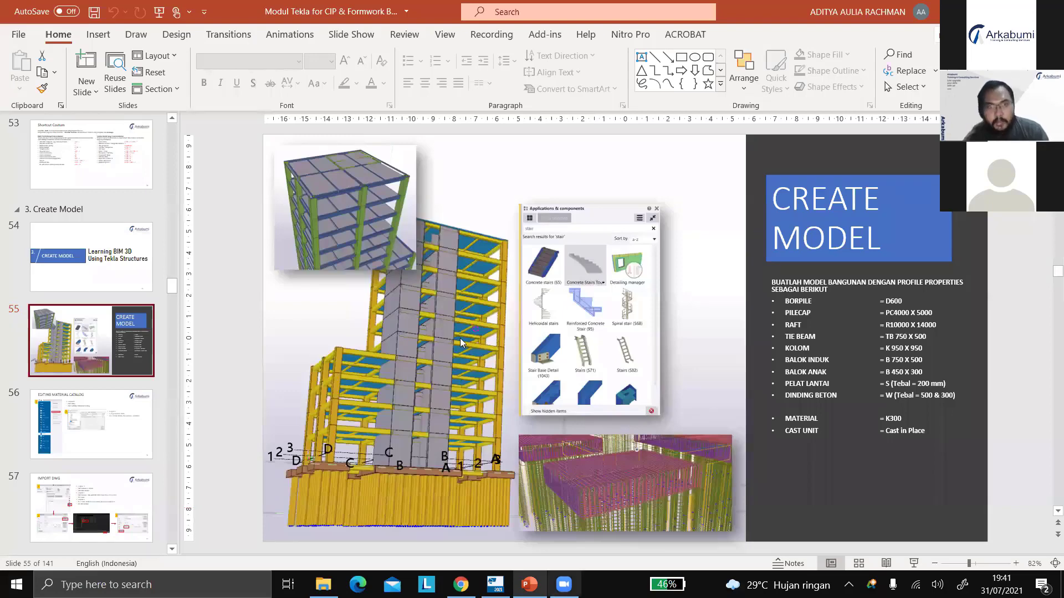
{"action": "key", "text": "alt+Tab"}
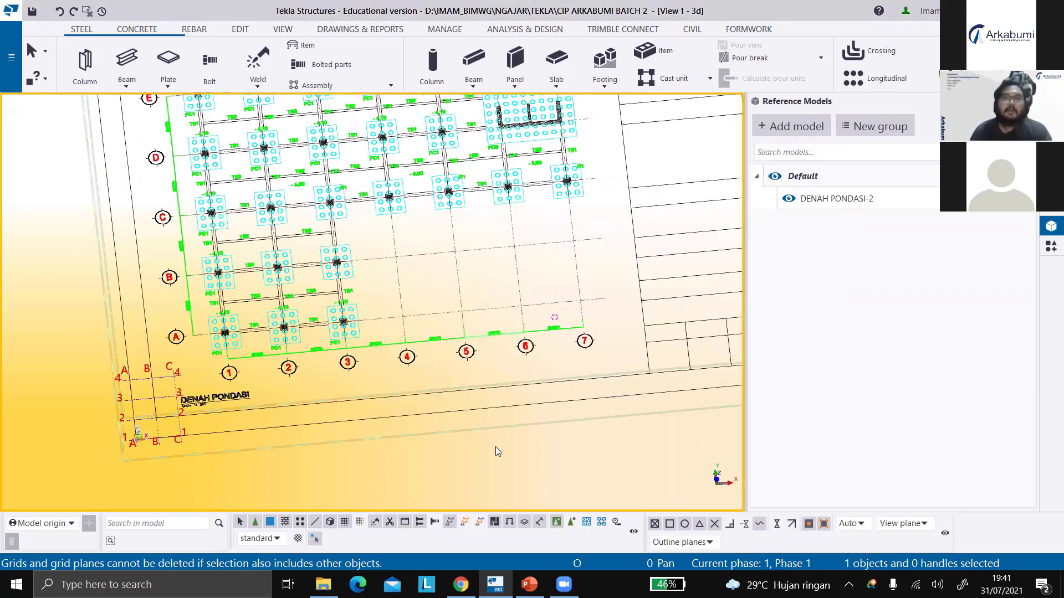
Switch the model view from 3D to plane view to see the imported foundation plan flat
{"action": "scroll", "coordinate": [251, 376], "scroll_direction": "down", "scroll_amount": 2}
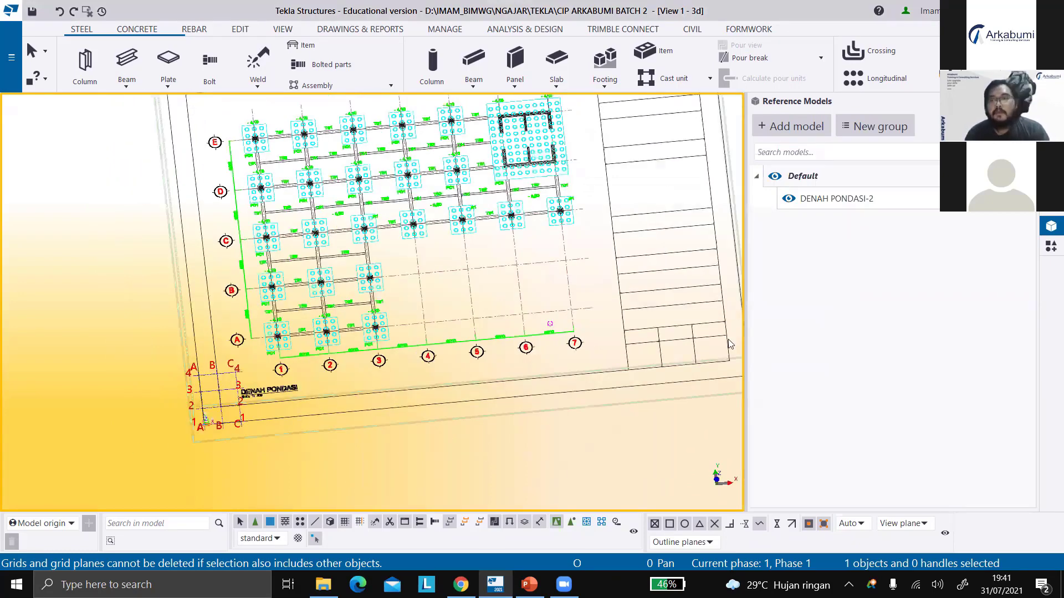
{"action": "key", "text": "ctrl+p"}
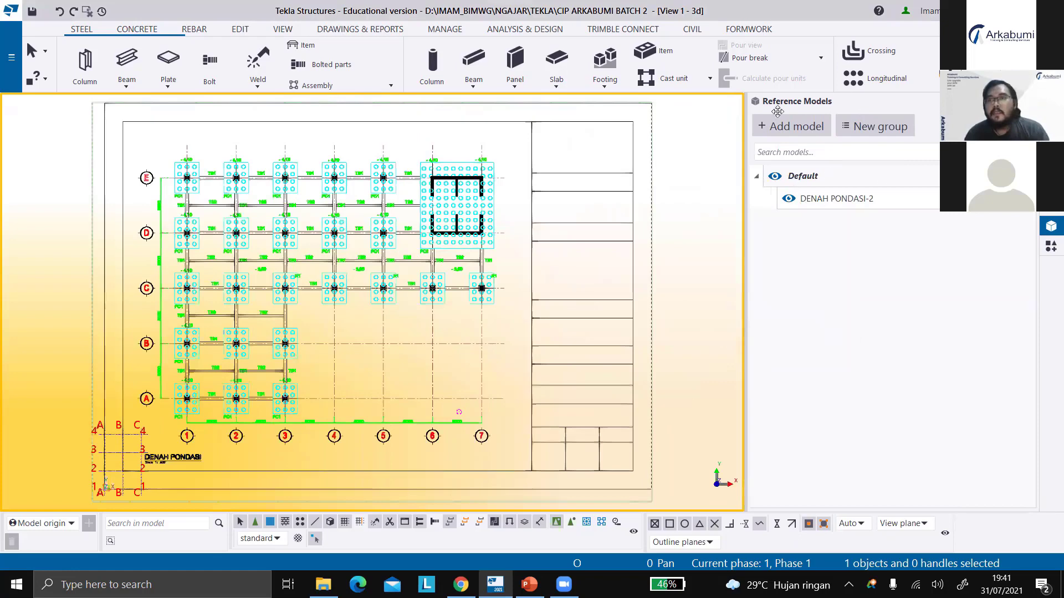
{"action": "scroll", "coordinate": [838, 177], "scroll_direction": "up", "scroll_amount": 3}
Create a new reference model group named Denah
{"action": "left_click", "coordinate": [862, 202]}
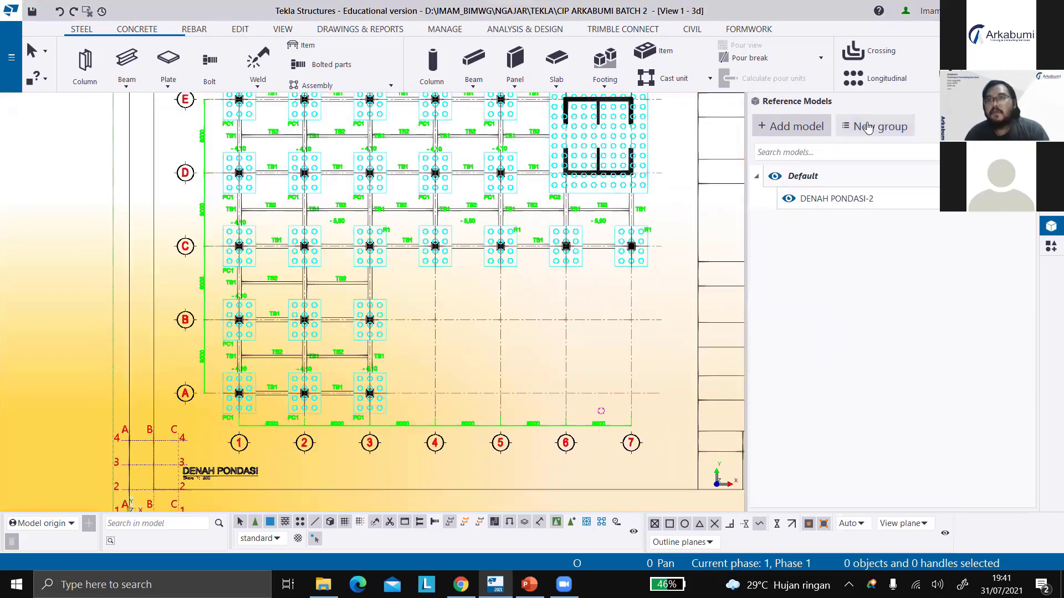
{"action": "left_click", "coordinate": [886, 130]}
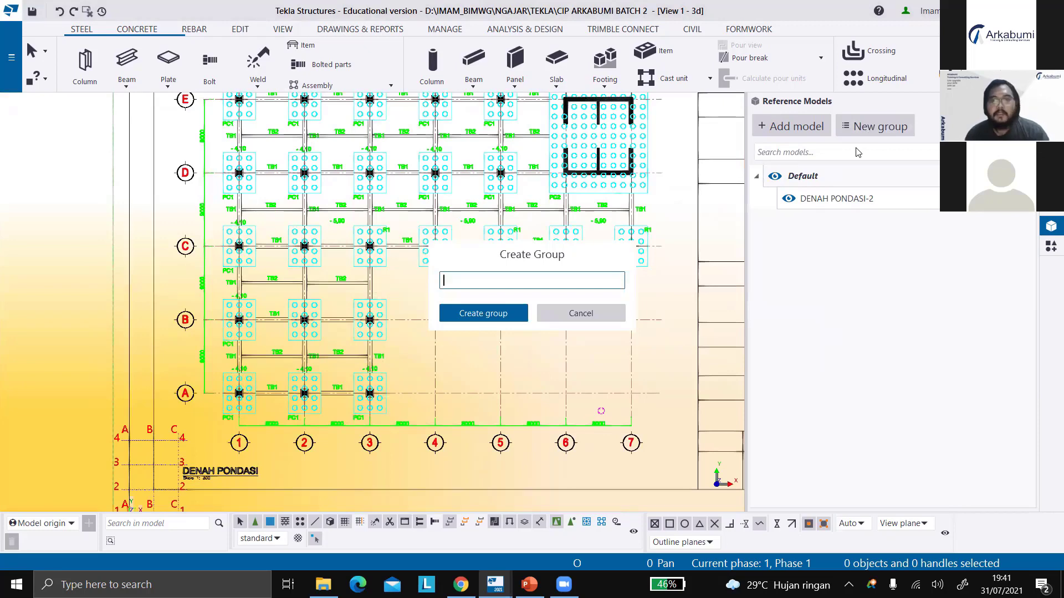
{"action": "type", "text": "Denah"}
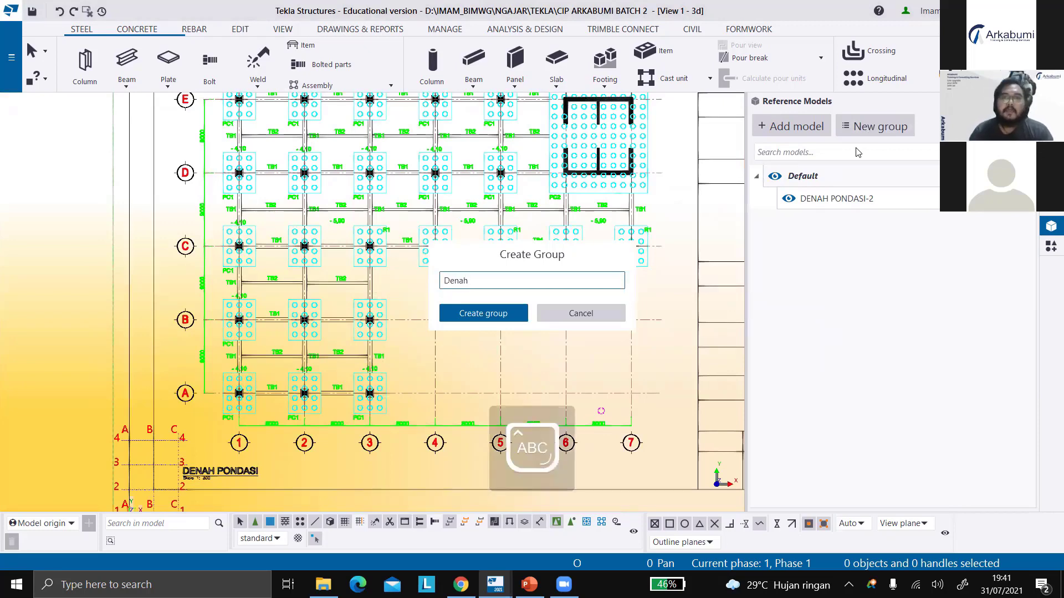
{"action": "left_click", "coordinate": [486, 313]}
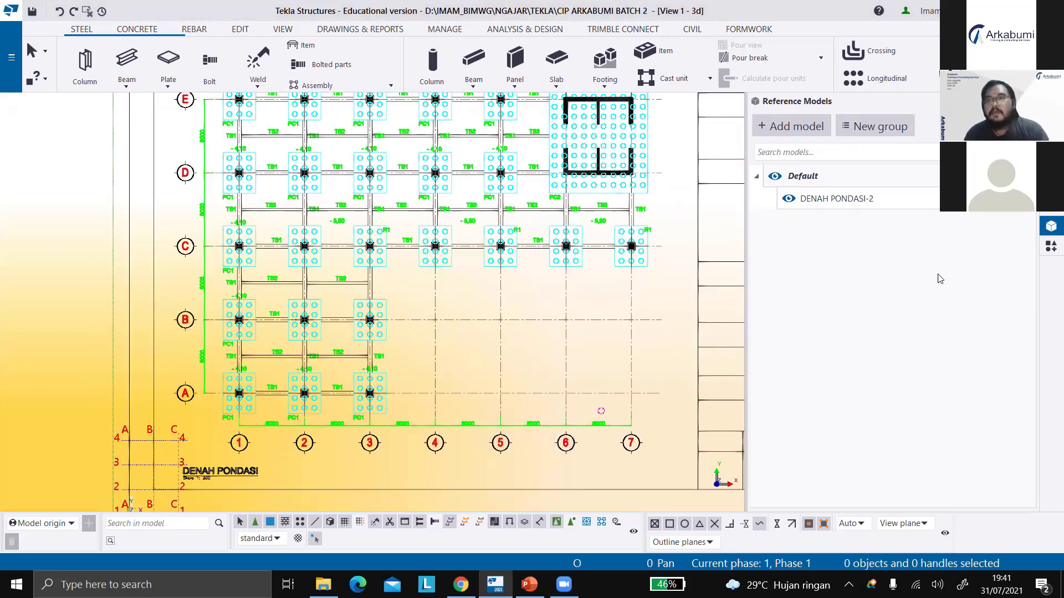
Move the DENAH PONDASI-2 reference model into the Denah group and return to the reference model list
{"action": "left_click", "coordinate": [893, 202]}
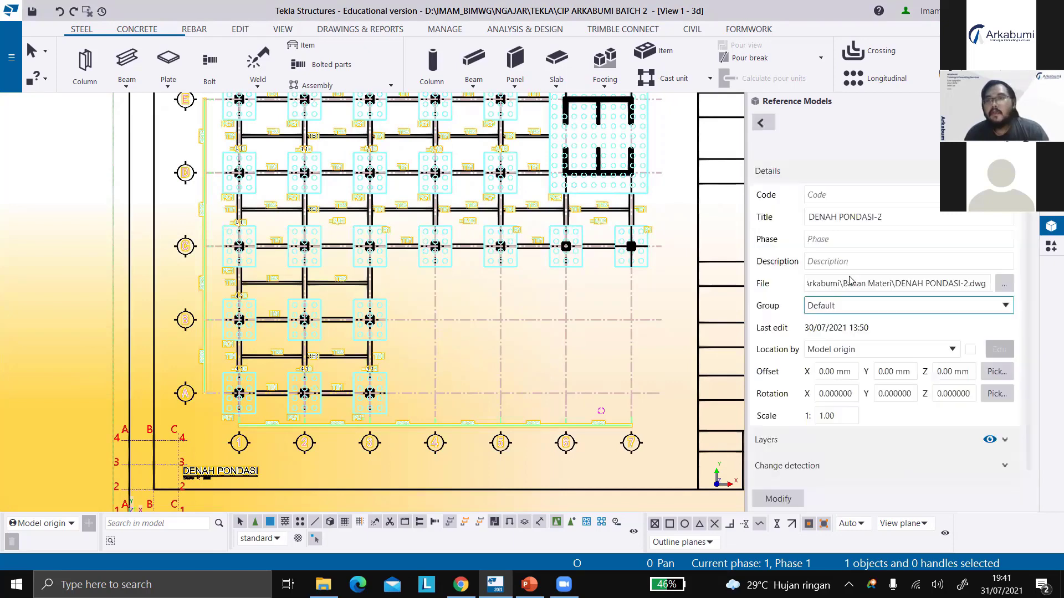
{"action": "left_click", "coordinate": [850, 308]}
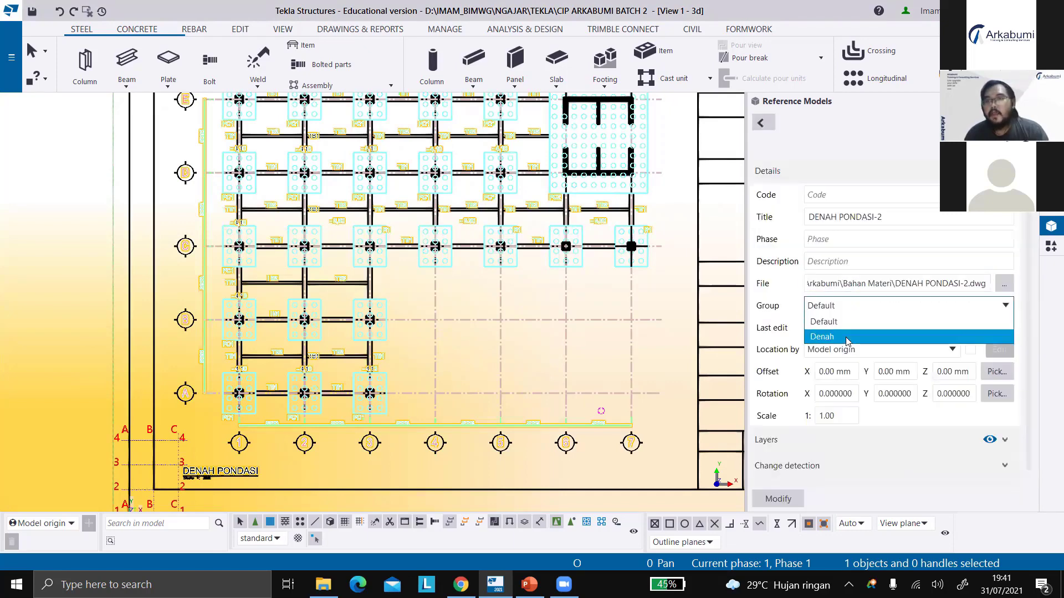
{"action": "left_click", "coordinate": [846, 338]}
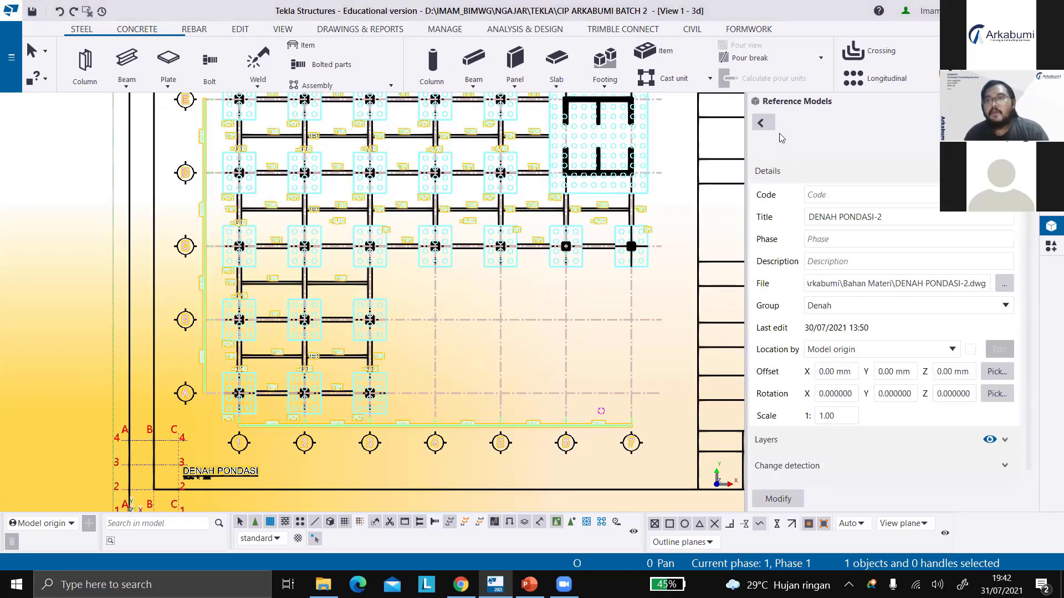
{"action": "left_click", "coordinate": [762, 124]}
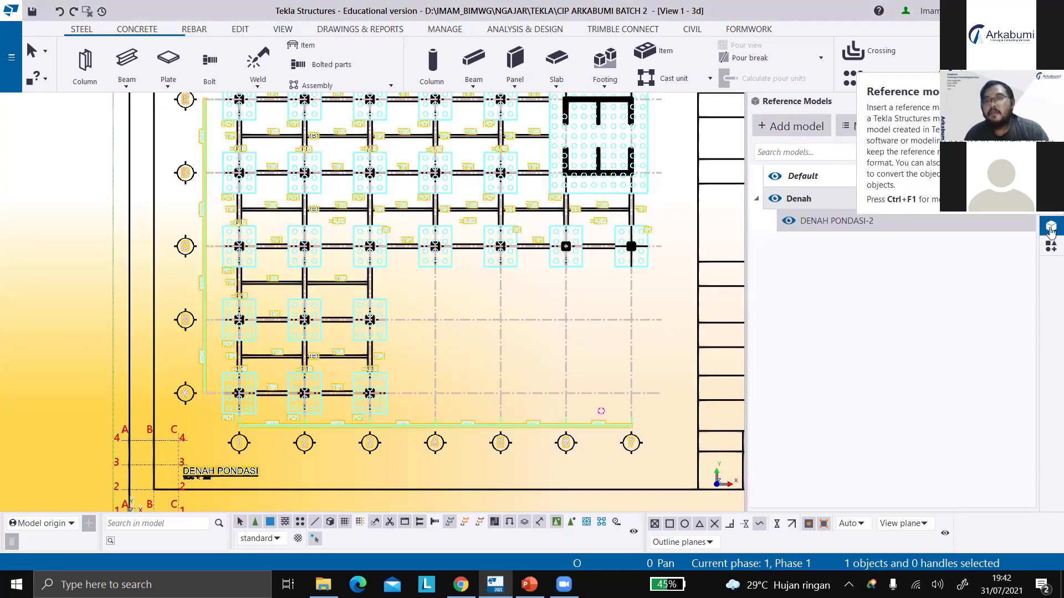
{"action": "left_click", "coordinate": [787, 127]}
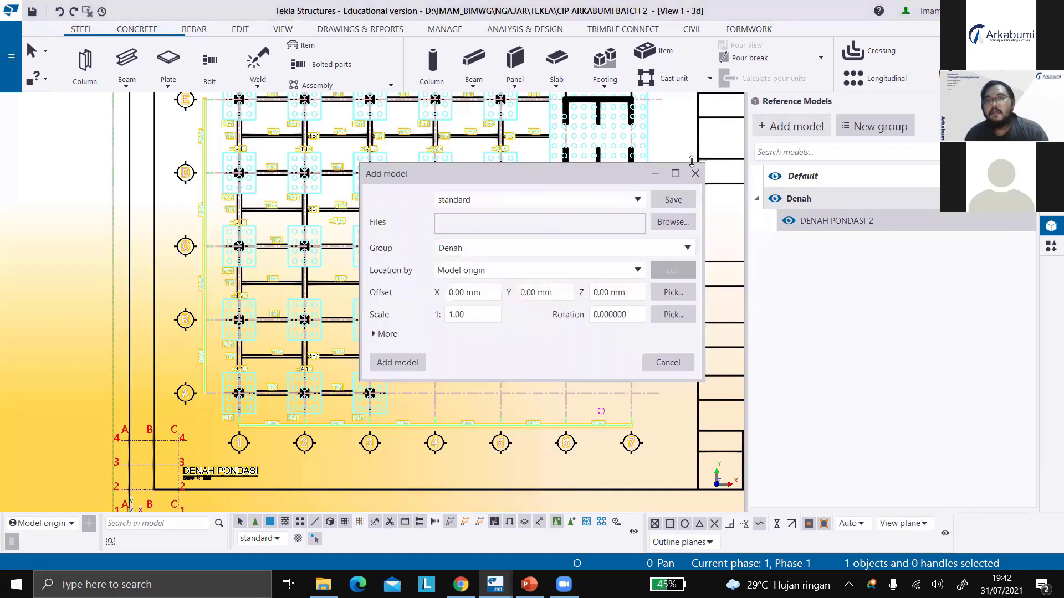
{"action": "left_click", "coordinate": [694, 176]}
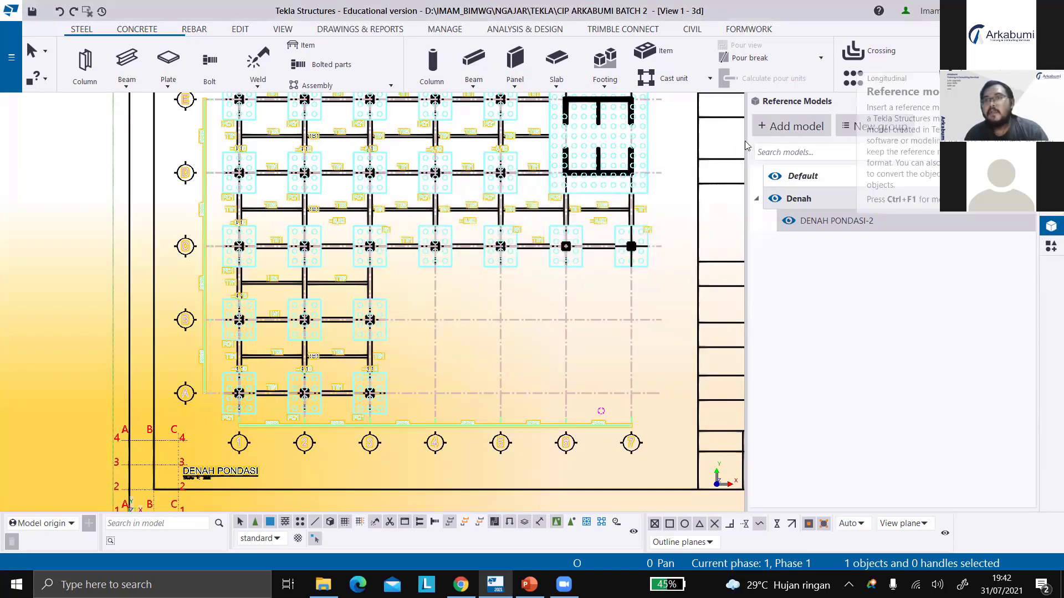
{"action": "left_click", "coordinate": [791, 127]}
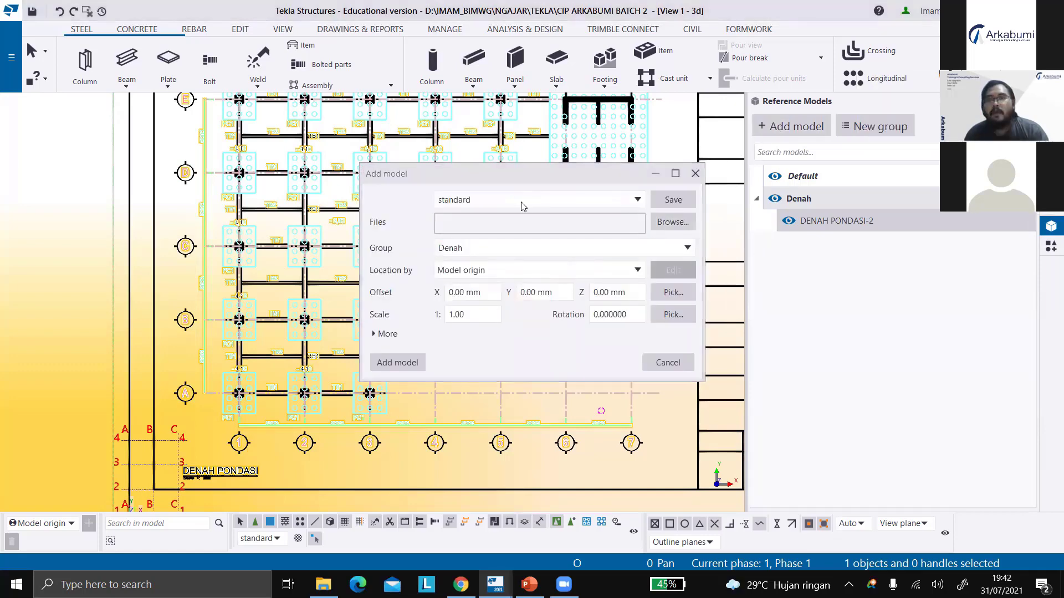
{"action": "left_click", "coordinate": [672, 221]}
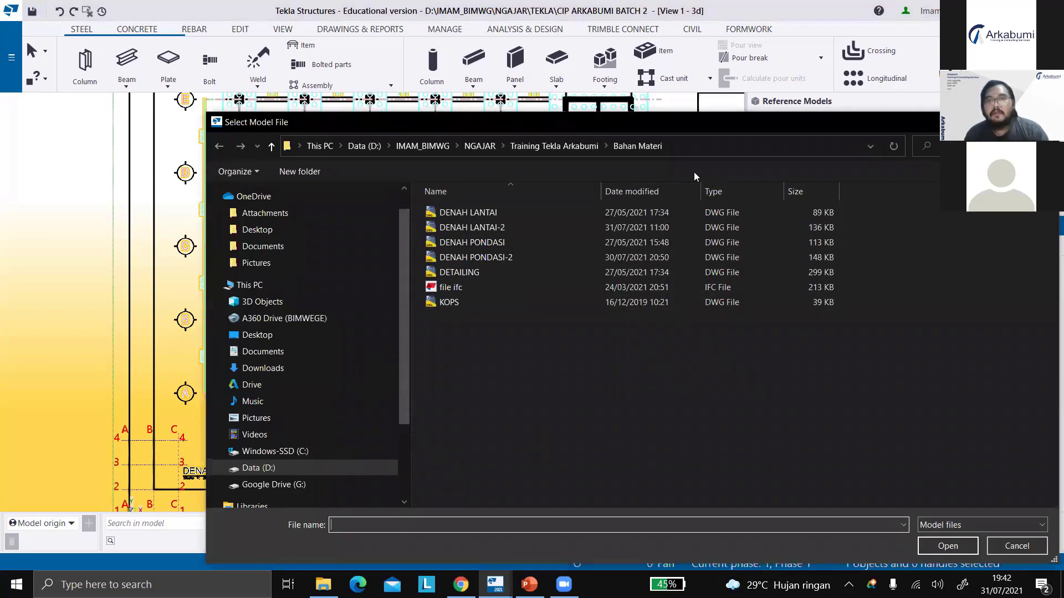
{"action": "left_click", "coordinate": [1045, 121]}
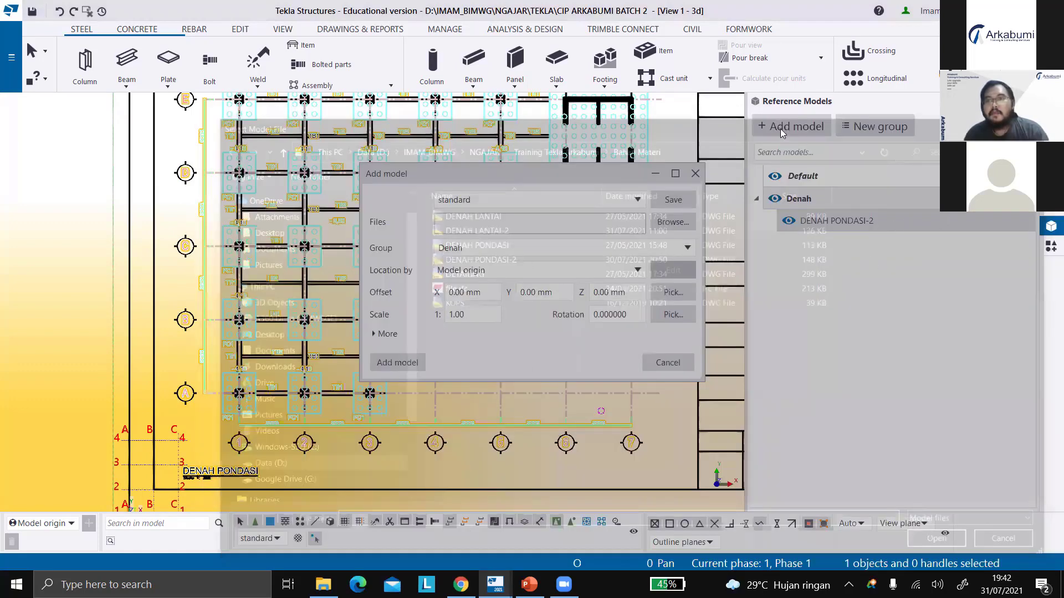
{"action": "key", "text": "alt+Tab"}
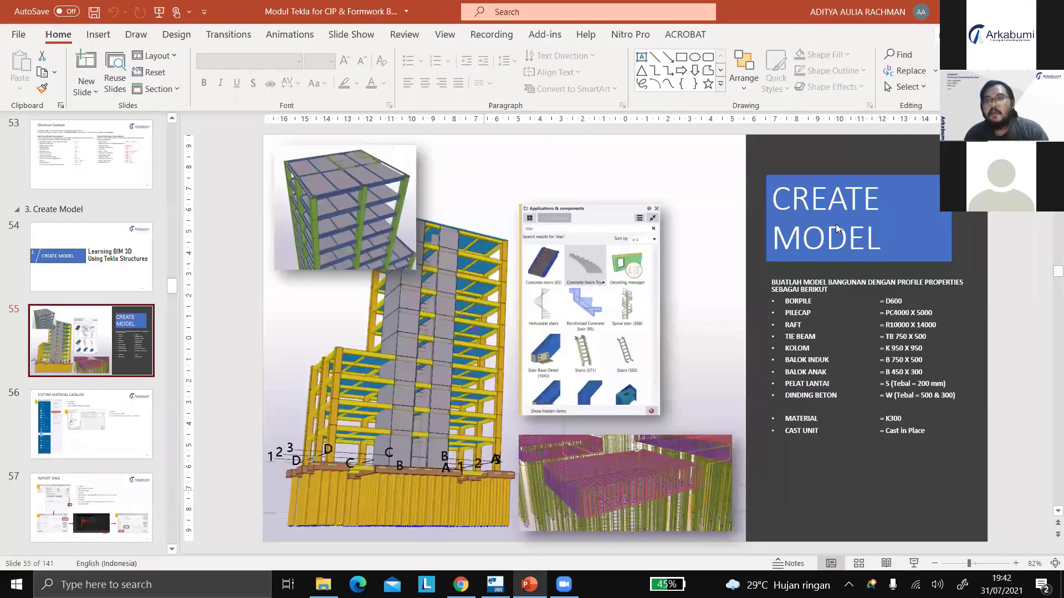
{"action": "key", "text": "alt+Tab"}
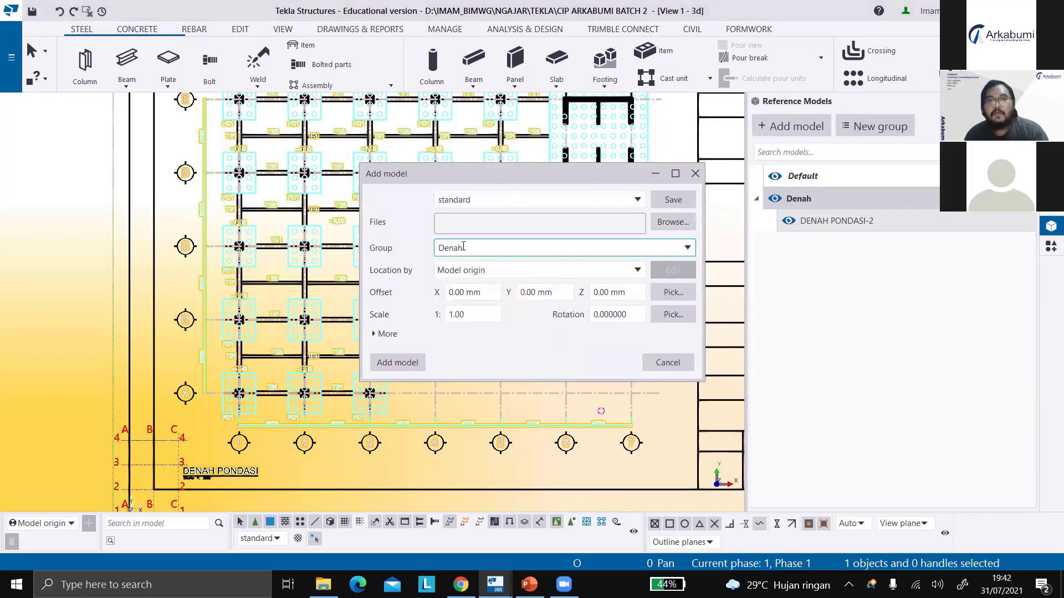
{"action": "left_click", "coordinate": [487, 248]}
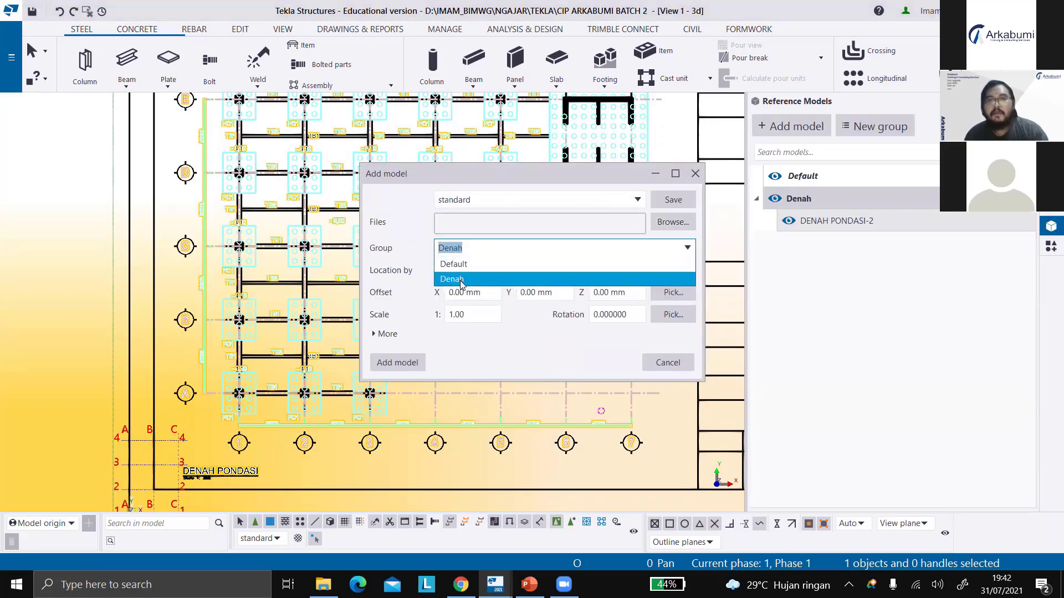
{"action": "left_click", "coordinate": [460, 281]}
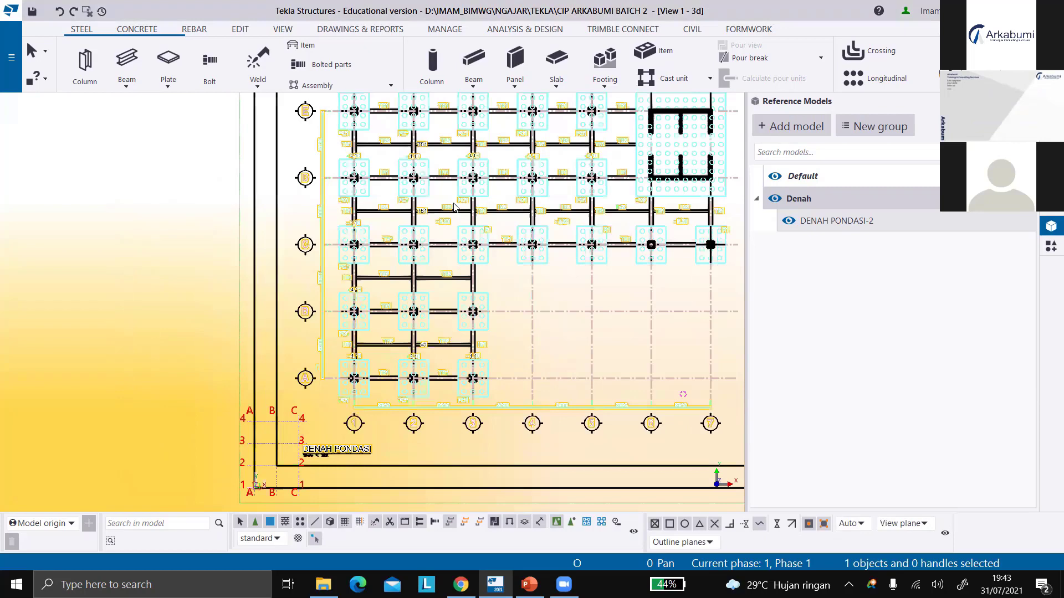
Search the applications and components for "sca" and start the ReferenceModelScale tool on the foundation plan
{"action": "scroll", "coordinate": [453, 206], "scroll_direction": "up", "scroll_amount": 2}
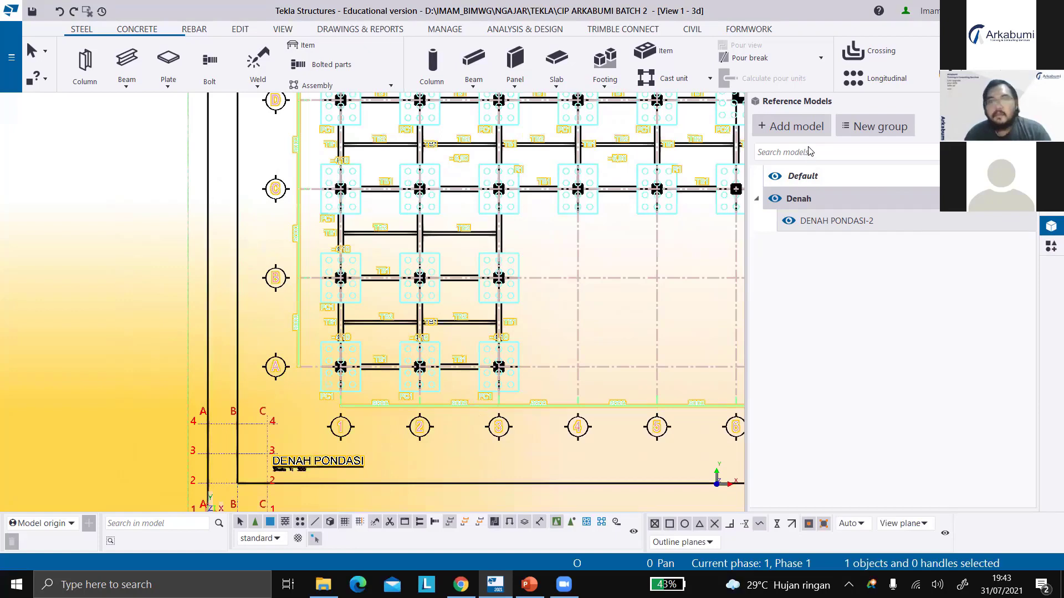
{"action": "scroll", "coordinate": [810, 151], "scroll_direction": "down", "scroll_amount": 2}
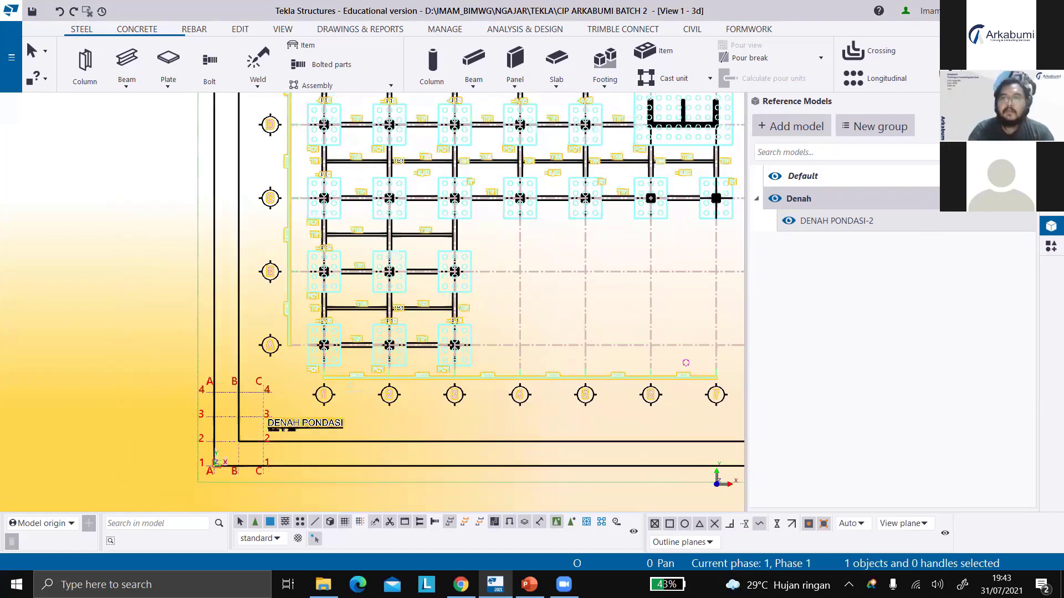
{"action": "key", "text": "ctrl+f"}
{"action": "type", "text": "sca"}
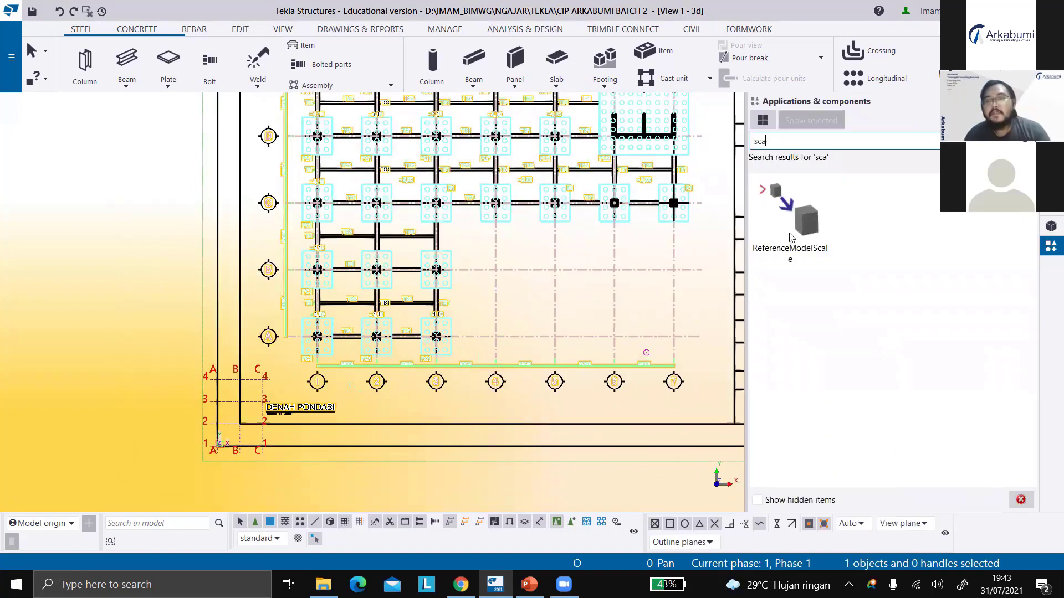
{"action": "left_click", "coordinate": [791, 237]}
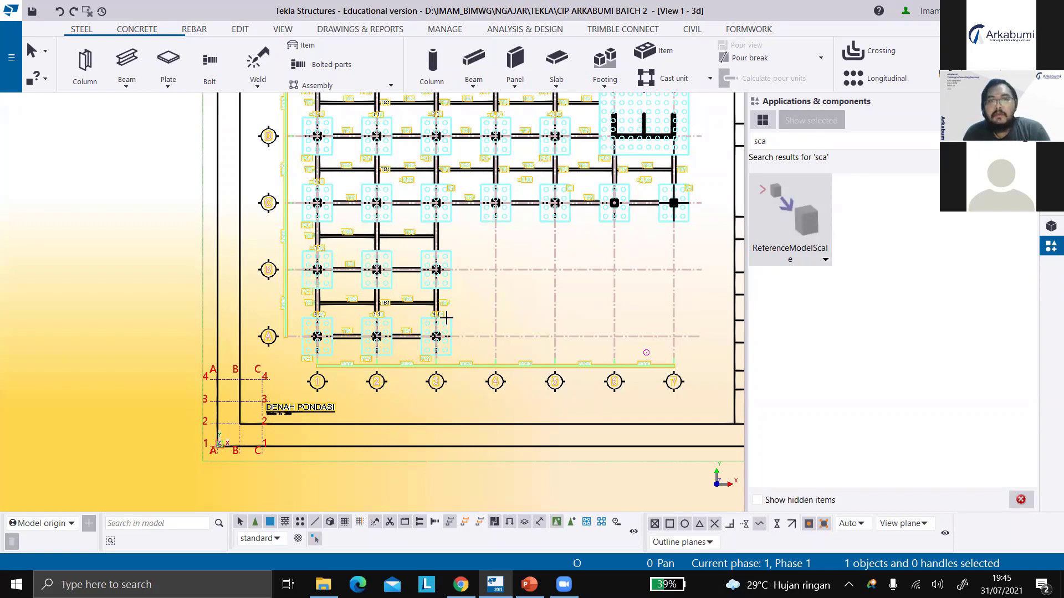
Scale the foundation plan using the dimension-line points at axes 4 and 5, with an actual length of 8000 mm
{"action": "scroll", "coordinate": [427, 314], "scroll_direction": "up", "scroll_amount": 1}
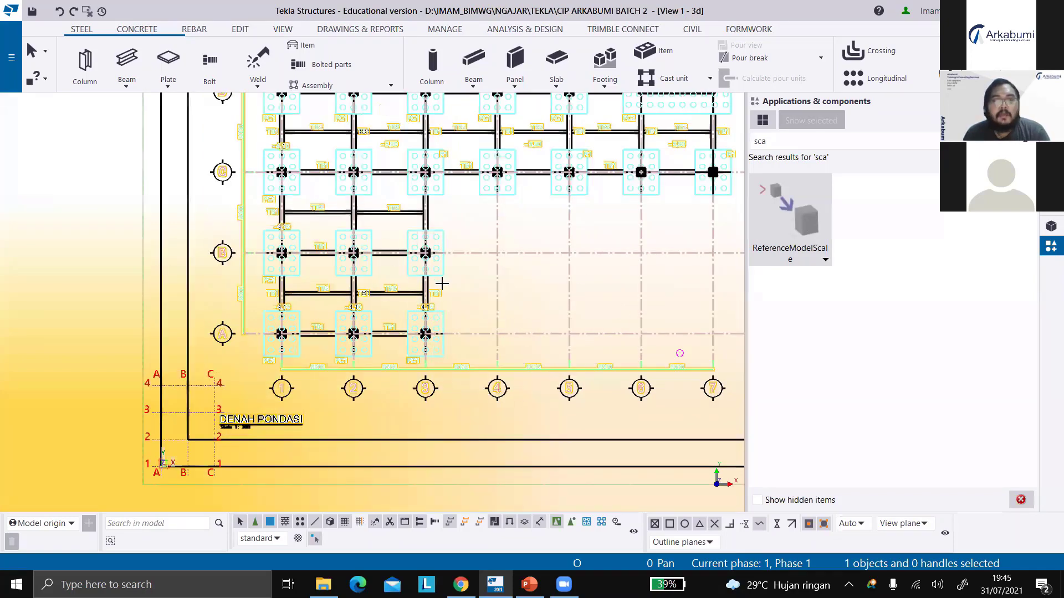
{"action": "scroll", "coordinate": [439, 280], "scroll_direction": "up", "scroll_amount": 1}
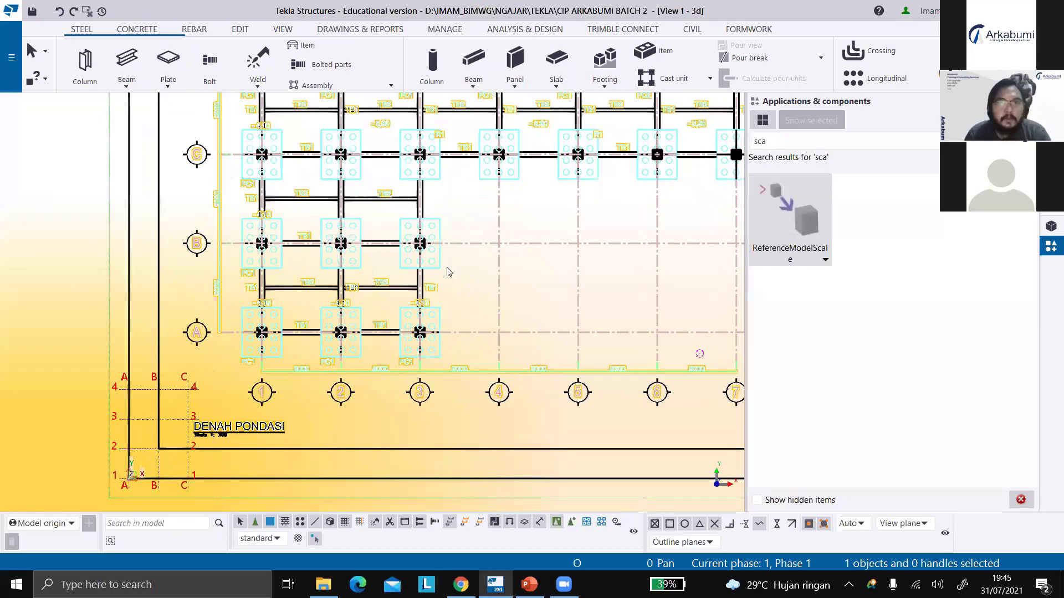
{"action": "scroll", "coordinate": [437, 288], "scroll_direction": "down", "scroll_amount": 8}
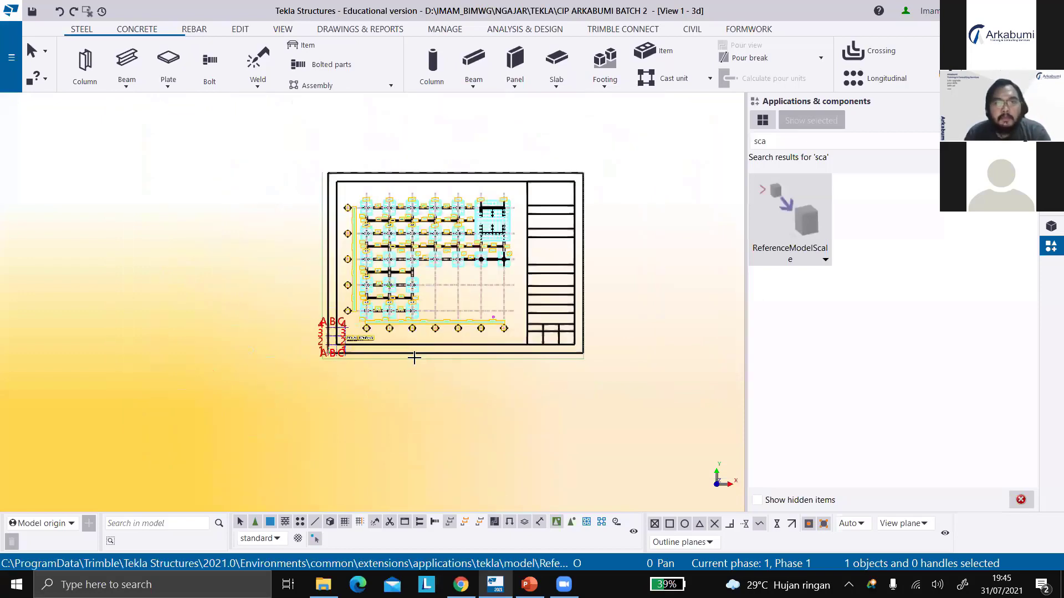
{"action": "scroll", "coordinate": [375, 308], "scroll_direction": "up", "scroll_amount": 3}
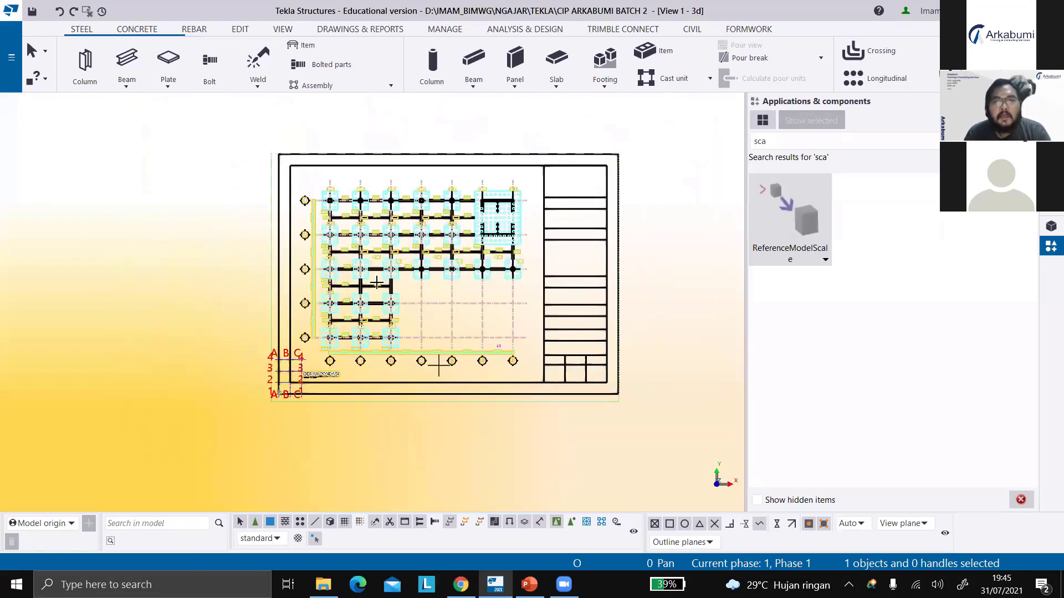
{"action": "scroll", "coordinate": [421, 353], "scroll_direction": "up", "scroll_amount": 12}
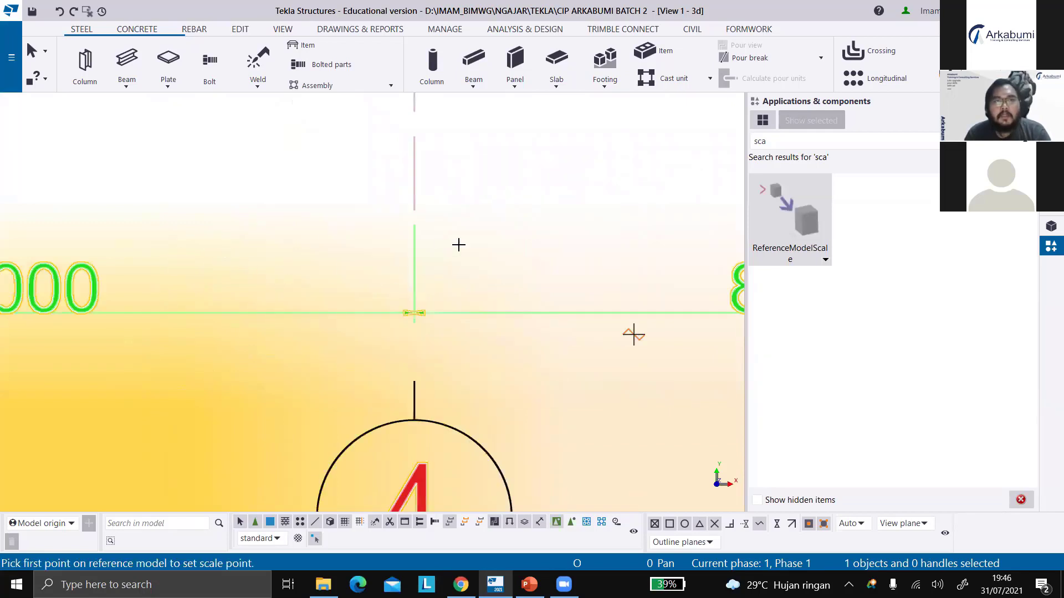
{"action": "scroll", "coordinate": [499, 242], "scroll_direction": "down", "scroll_amount": 3}
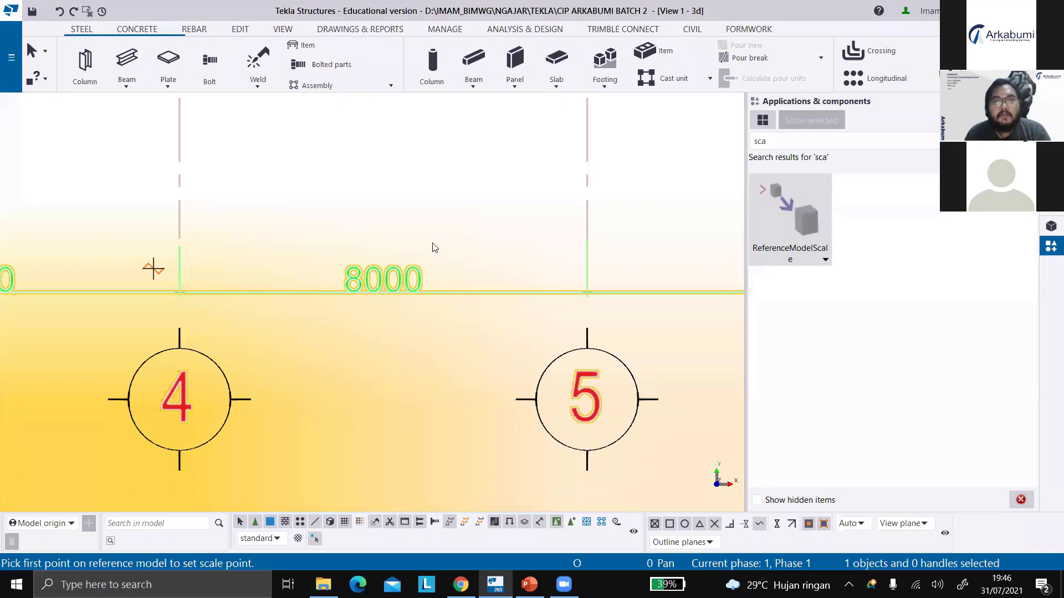
{"action": "left_click", "coordinate": [179, 292]}
{"action": "scroll", "coordinate": [276, 293], "scroll_direction": "down", "scroll_amount": 1}
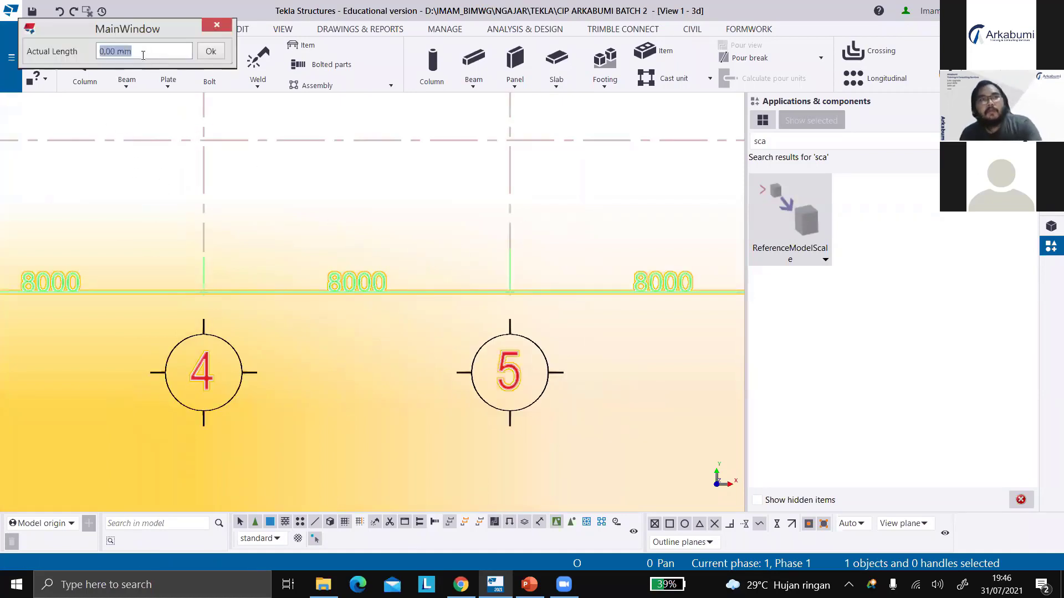
{"action": "type", "text": "8000"}
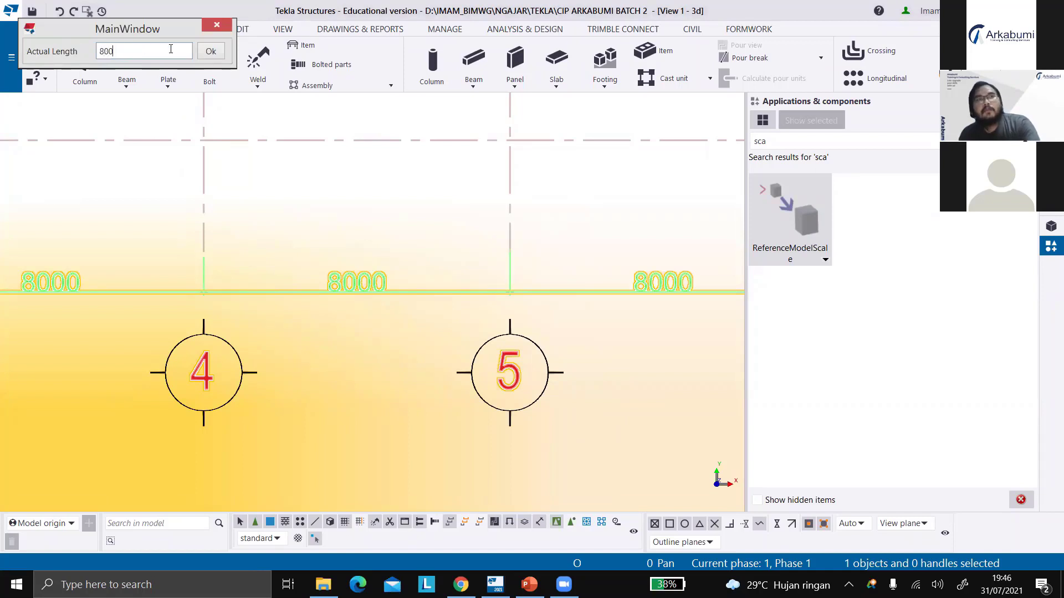
{"action": "left_click", "coordinate": [216, 53]}
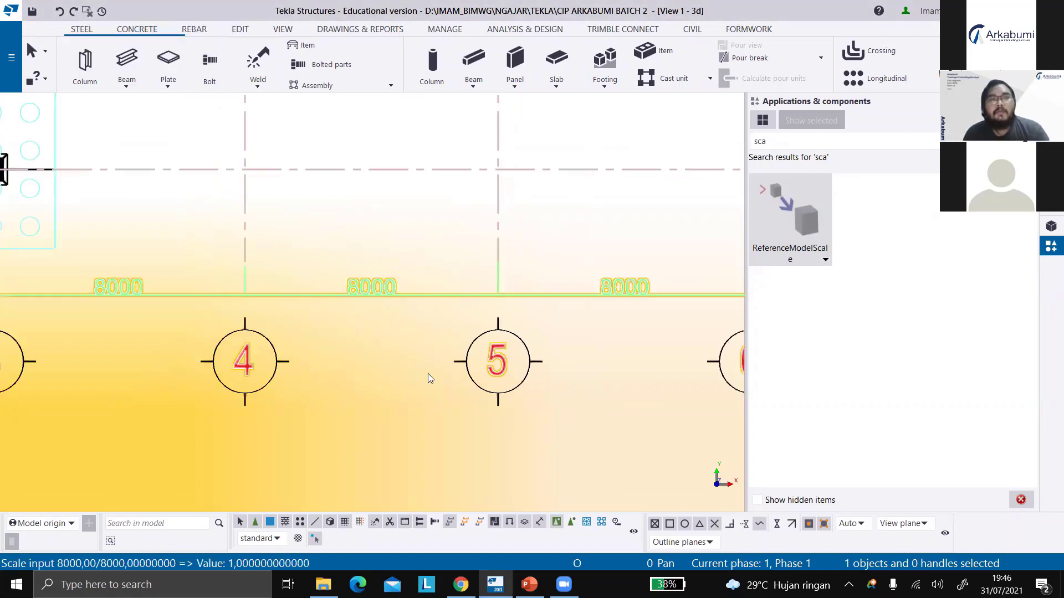
Examine the axis spacing dimensions around axes 3 to 6 on the scaled foundation plan
{"action": "scroll", "coordinate": [444, 321], "scroll_direction": "down", "scroll_amount": 1}
{"action": "scroll", "coordinate": [335, 285], "scroll_direction": "down", "scroll_amount": 1}
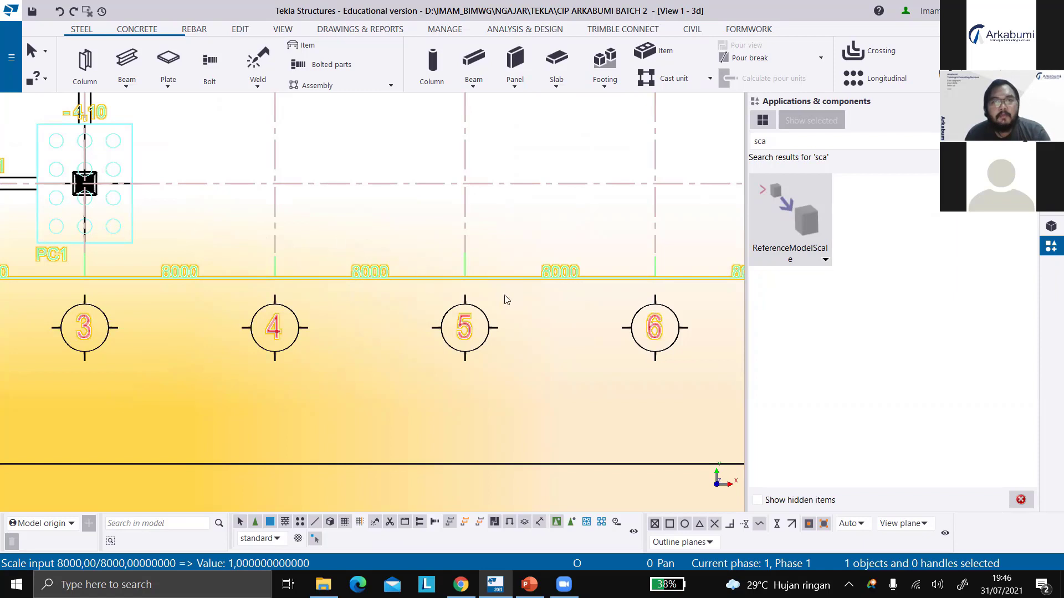
{"action": "scroll", "coordinate": [424, 298], "scroll_direction": "up", "scroll_amount": 1}
{"action": "scroll", "coordinate": [334, 293], "scroll_direction": "up", "scroll_amount": 4}
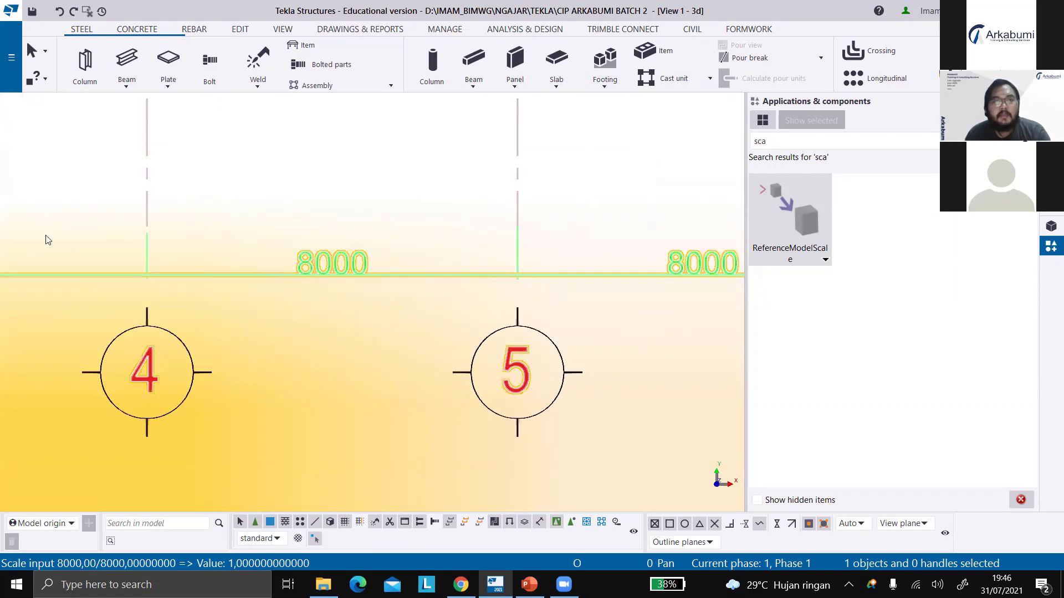
{"action": "middle_click_drag", "start_coordinate": [165, 263], "coordinate": [146, 275]}
{"action": "middle_click_drag", "start_coordinate": [369, 301], "coordinate": [367, 307]}
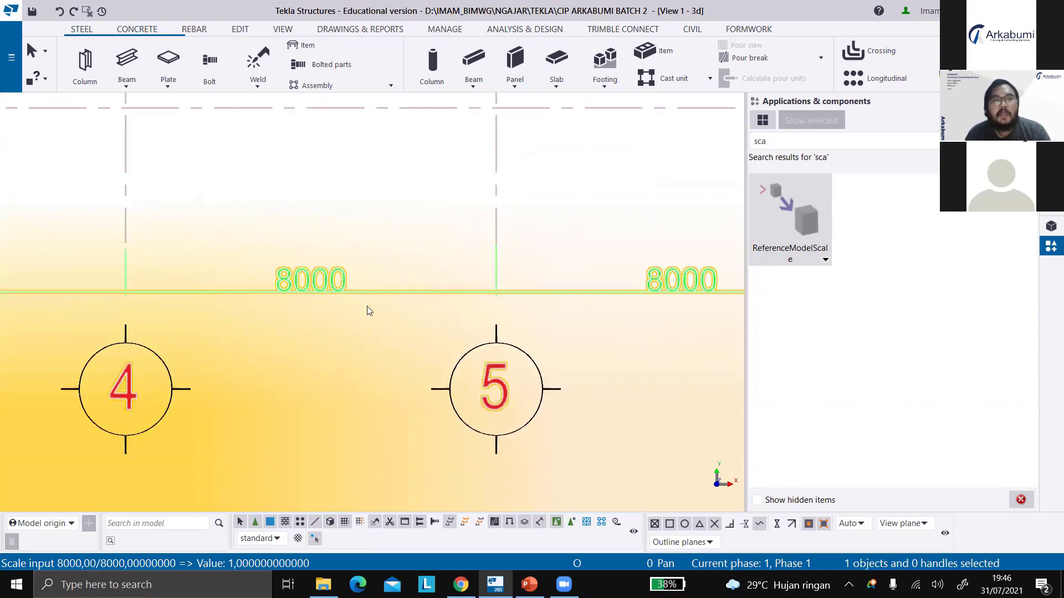
{"action": "scroll", "coordinate": [222, 284], "scroll_direction": "down", "scroll_amount": 2}
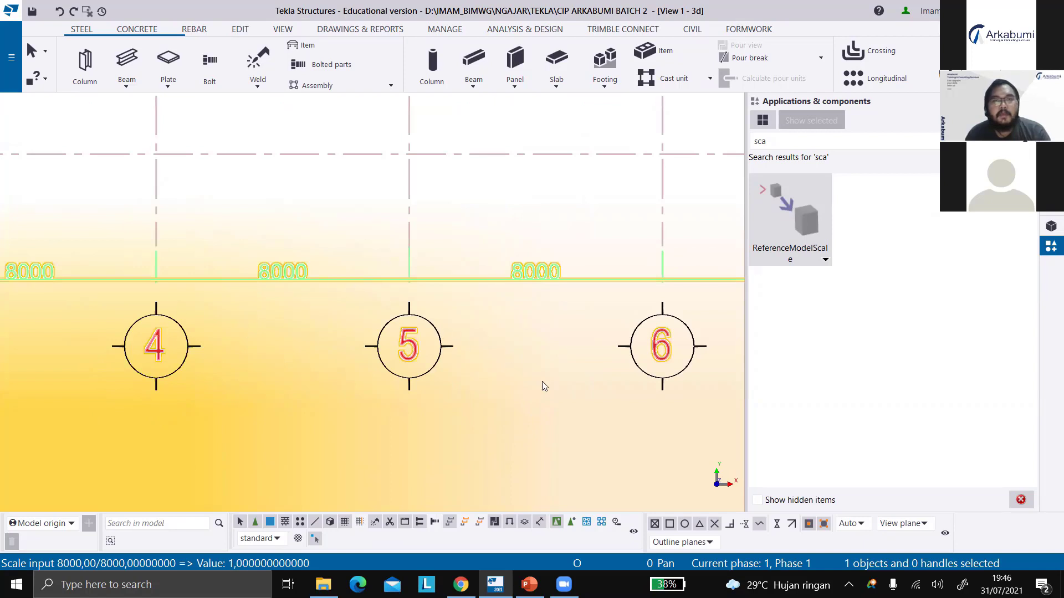
{"action": "scroll", "coordinate": [548, 369], "scroll_direction": "down", "scroll_amount": 1}
{"action": "scroll", "coordinate": [544, 363], "scroll_direction": "down", "scroll_amount": 2}
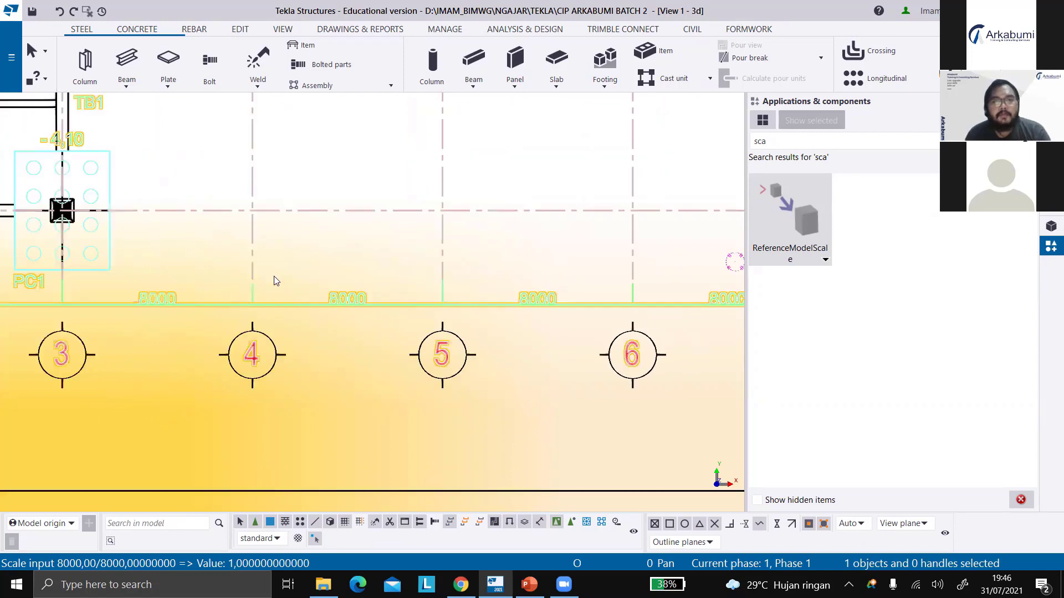
{"action": "scroll", "coordinate": [354, 282], "scroll_direction": "down", "scroll_amount": 1}
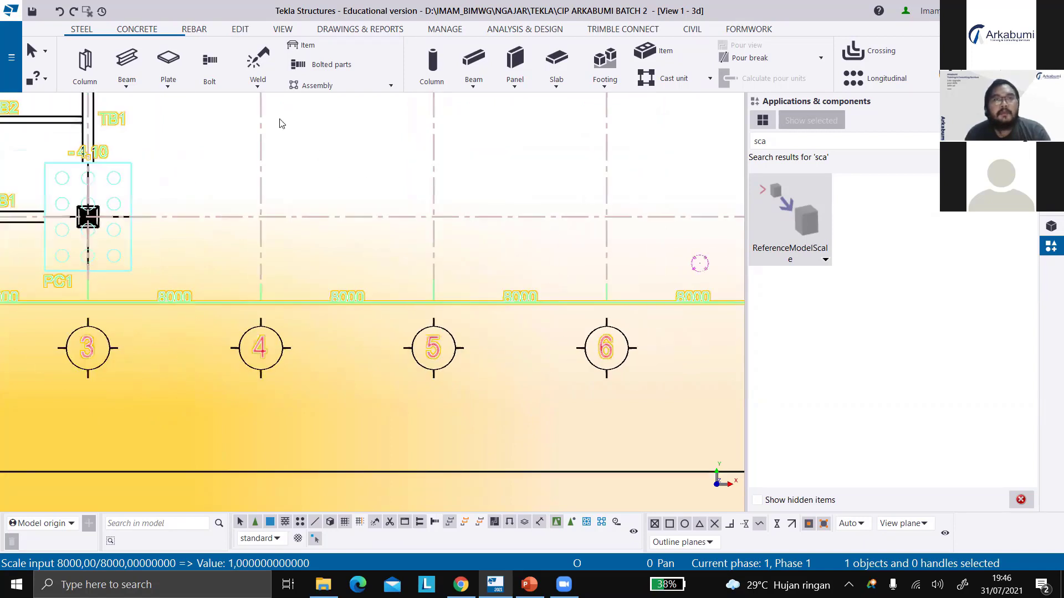
Measure the horizontal distance between axes 4 and 5 and place the dimension above the plan's lower dimension line
{"action": "left_click", "coordinate": [236, 30]}
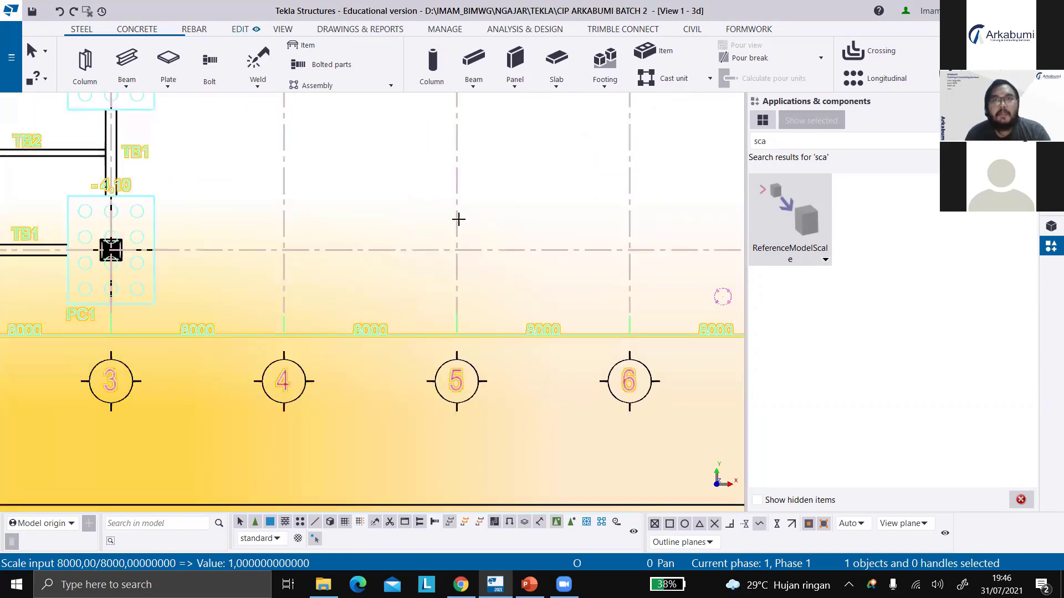
{"action": "left_click", "coordinate": [284, 280]}
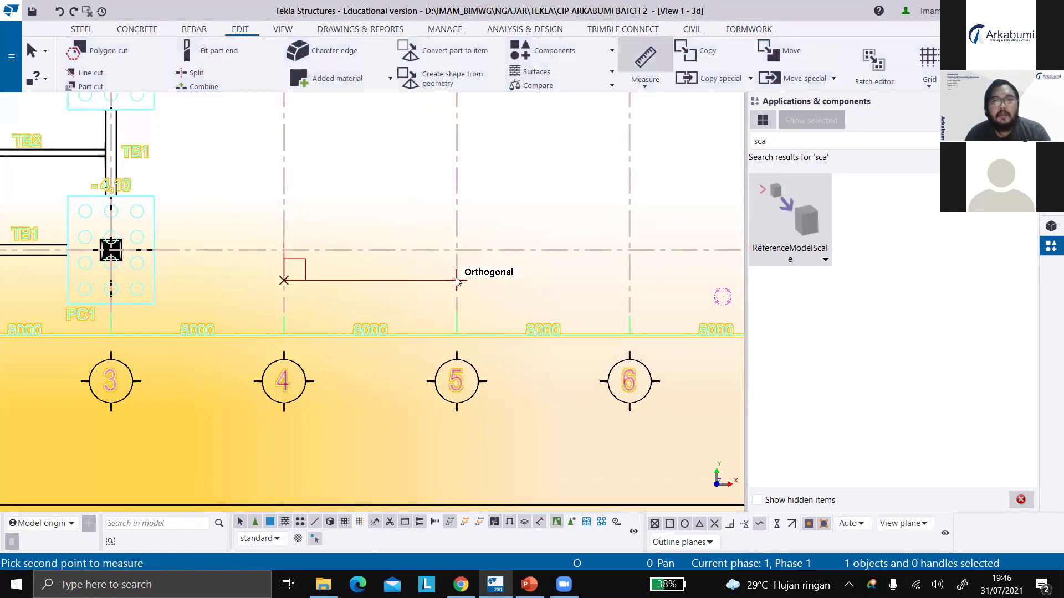
{"action": "left_click", "coordinate": [457, 281]}
{"action": "left_click", "coordinate": [292, 181]}
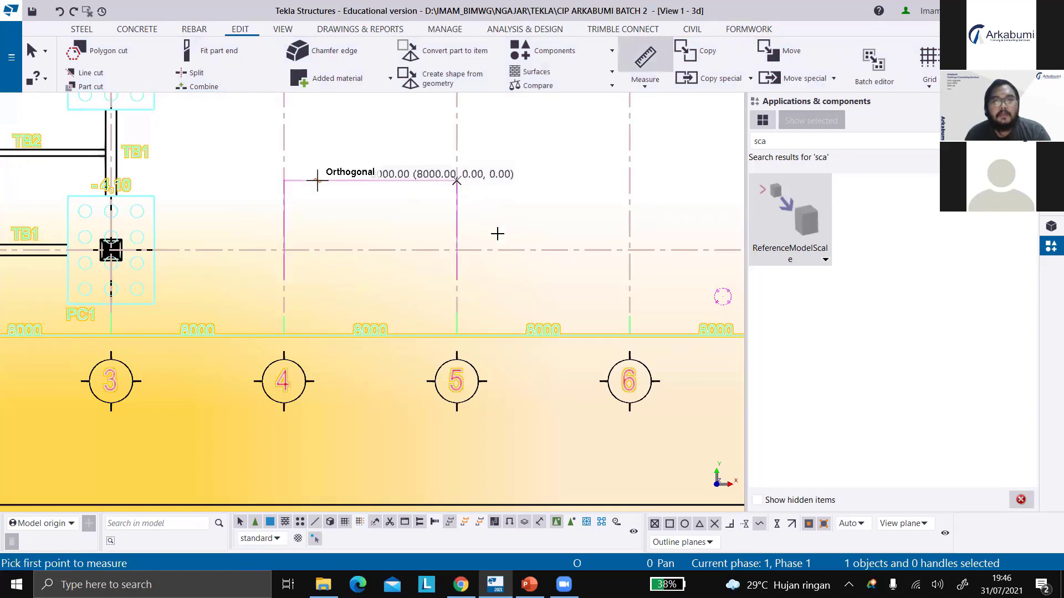
Measure the distance between the column centres at axes 1 and 2 on row B, placing the dimension below them
{"action": "scroll", "coordinate": [227, 280], "scroll_direction": "down", "scroll_amount": 1}
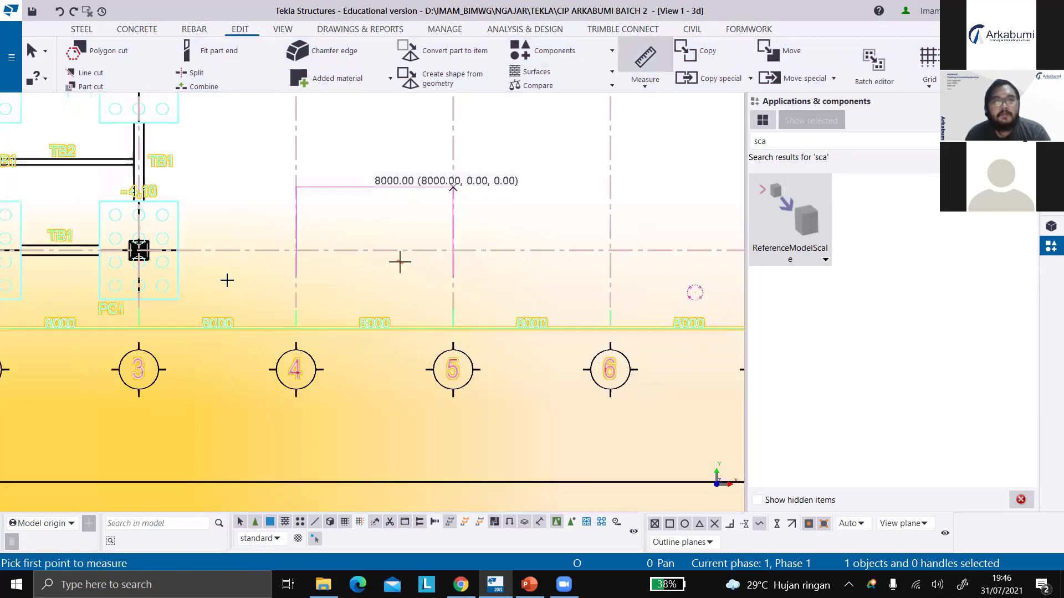
{"action": "scroll", "coordinate": [231, 211], "scroll_direction": "down", "scroll_amount": 1}
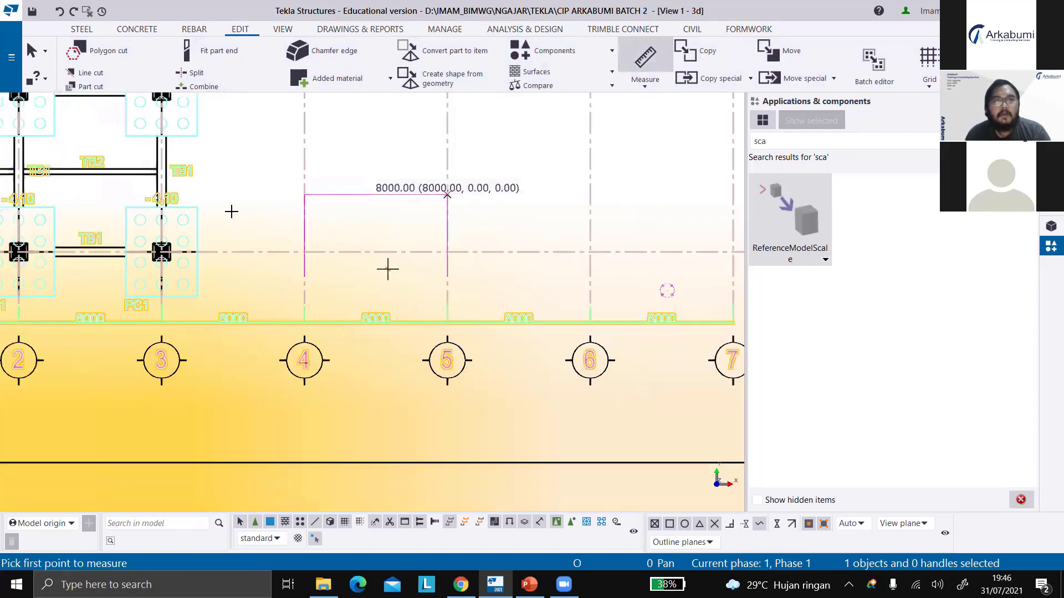
{"action": "scroll", "coordinate": [217, 222], "scroll_direction": "up", "scroll_amount": 5}
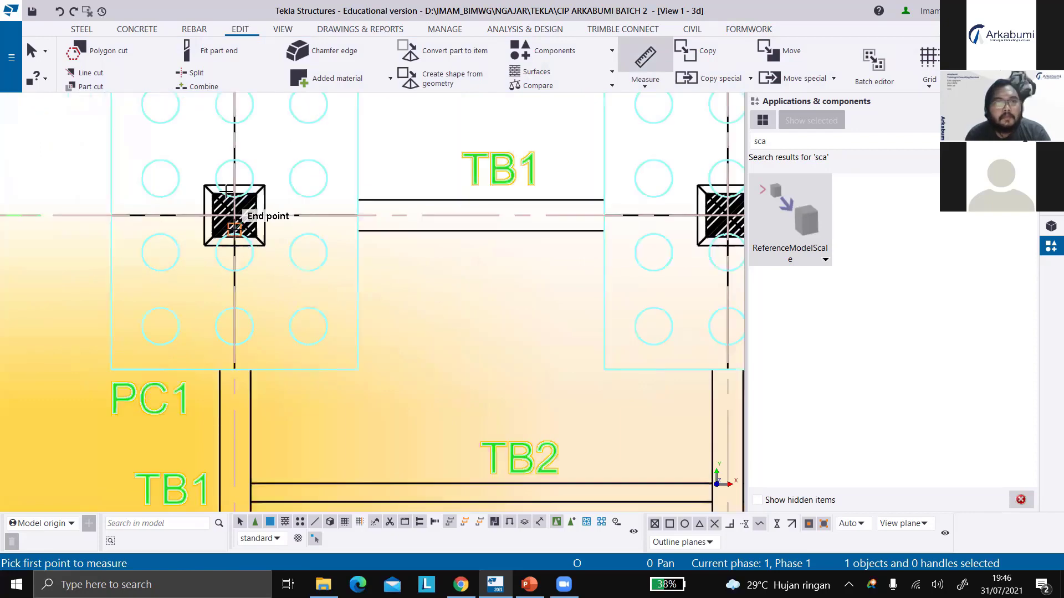
{"action": "scroll", "coordinate": [235, 222], "scroll_direction": "up", "scroll_amount": 5}
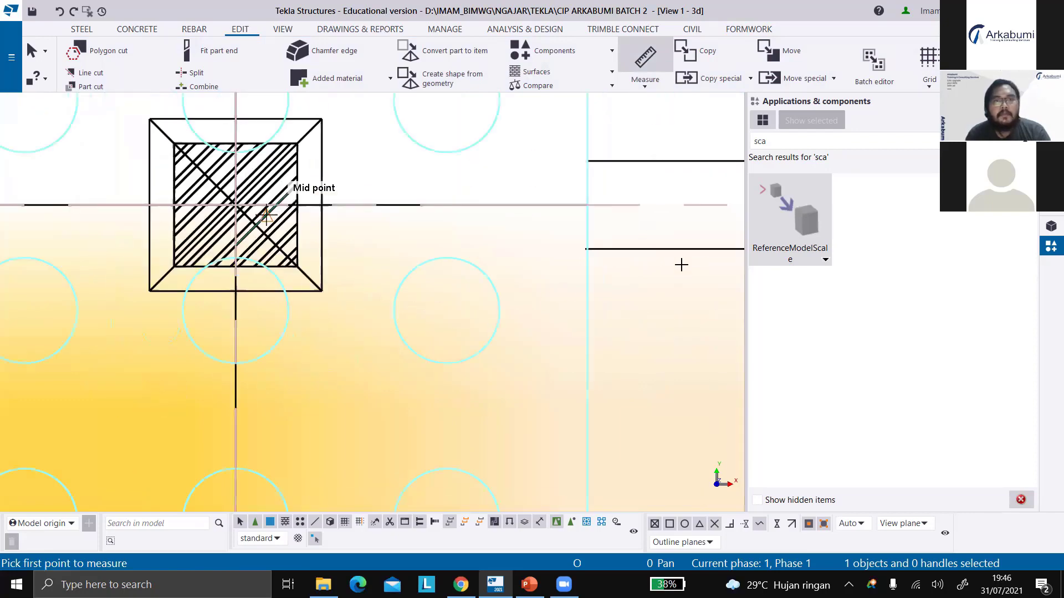
{"action": "left_click", "coordinate": [267, 216]}
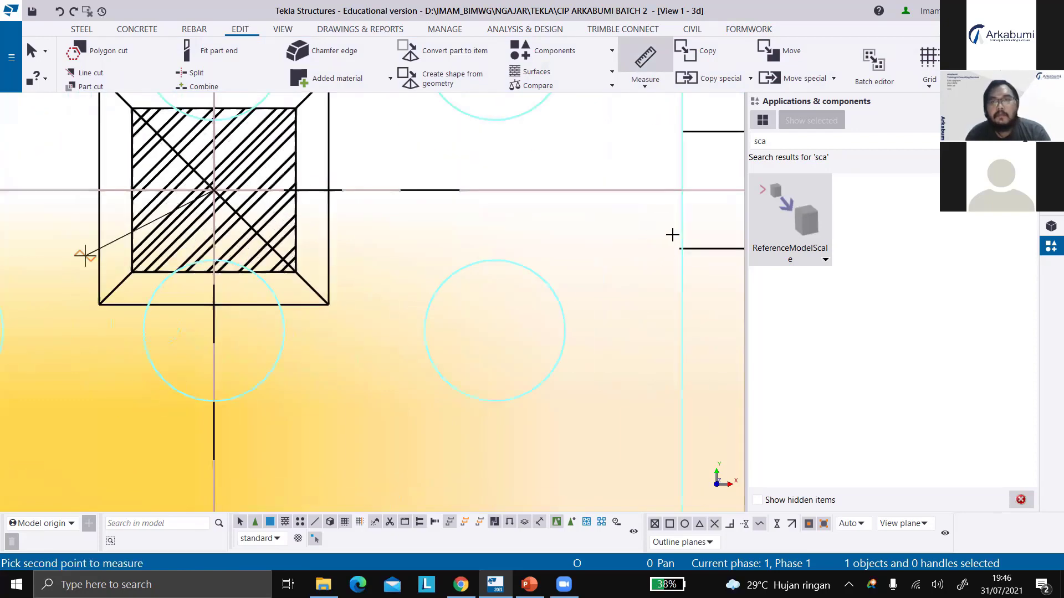
{"action": "scroll", "coordinate": [672, 234], "scroll_direction": "down", "scroll_amount": 1}
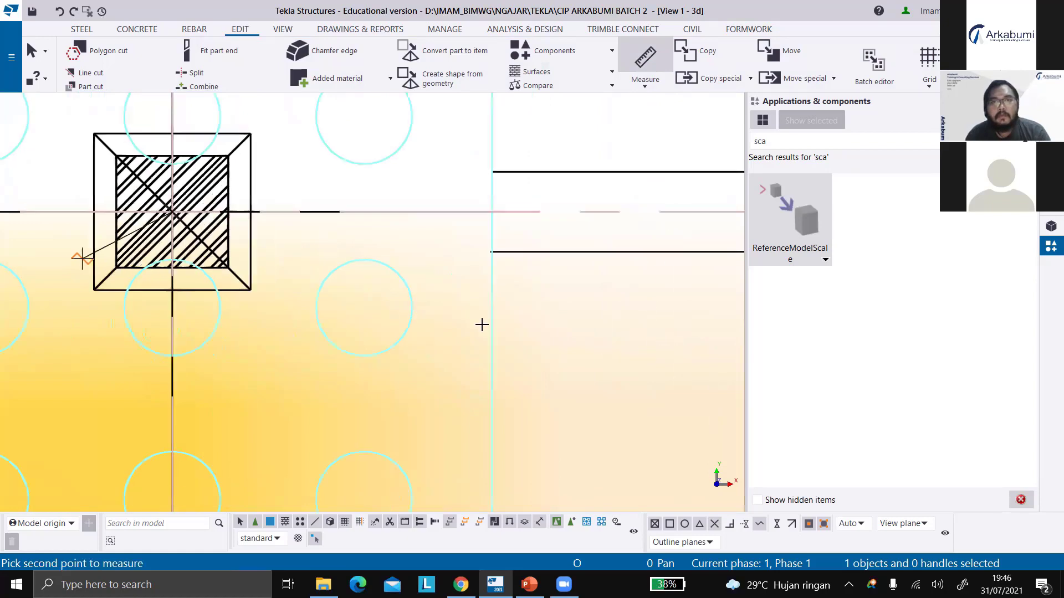
{"action": "scroll", "coordinate": [288, 280], "scroll_direction": "down", "scroll_amount": 3}
{"action": "left_click", "coordinate": [316, 286]}
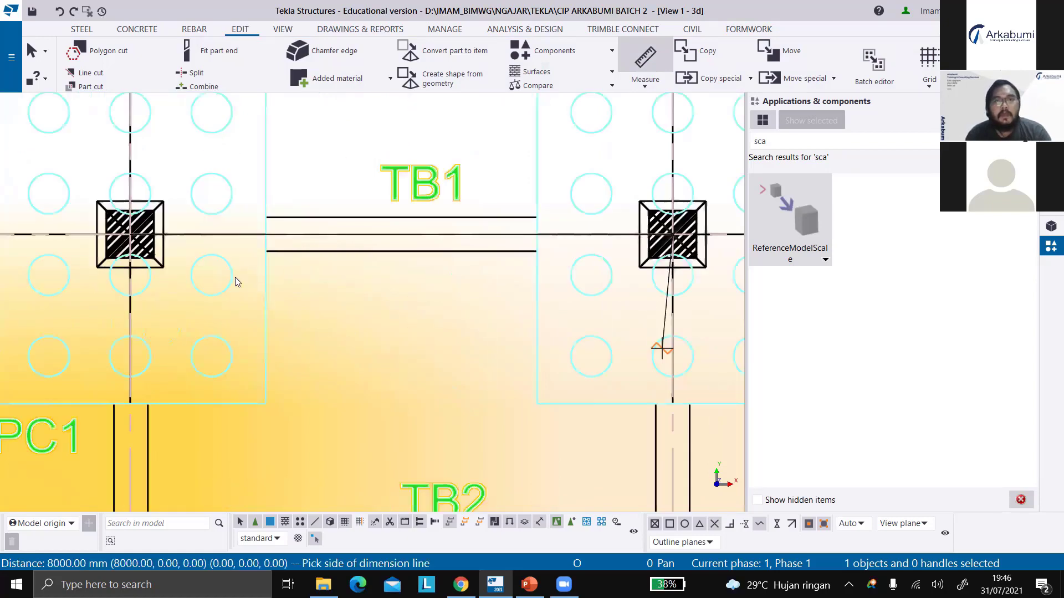
{"action": "left_click", "coordinate": [227, 395]}
Move the foundation plan so the column centre at axis 1 on row A lands on the model origin at grid intersection A/1
{"action": "scroll", "coordinate": [272, 408], "scroll_direction": "down", "scroll_amount": 5}
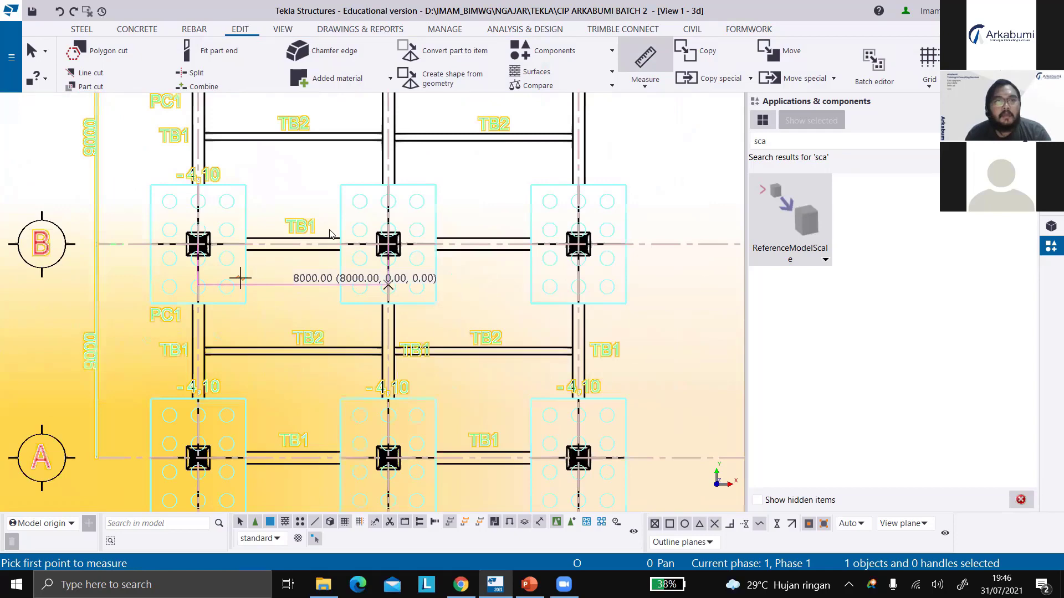
{"action": "scroll", "coordinate": [240, 279], "scroll_direction": "down", "scroll_amount": 1}
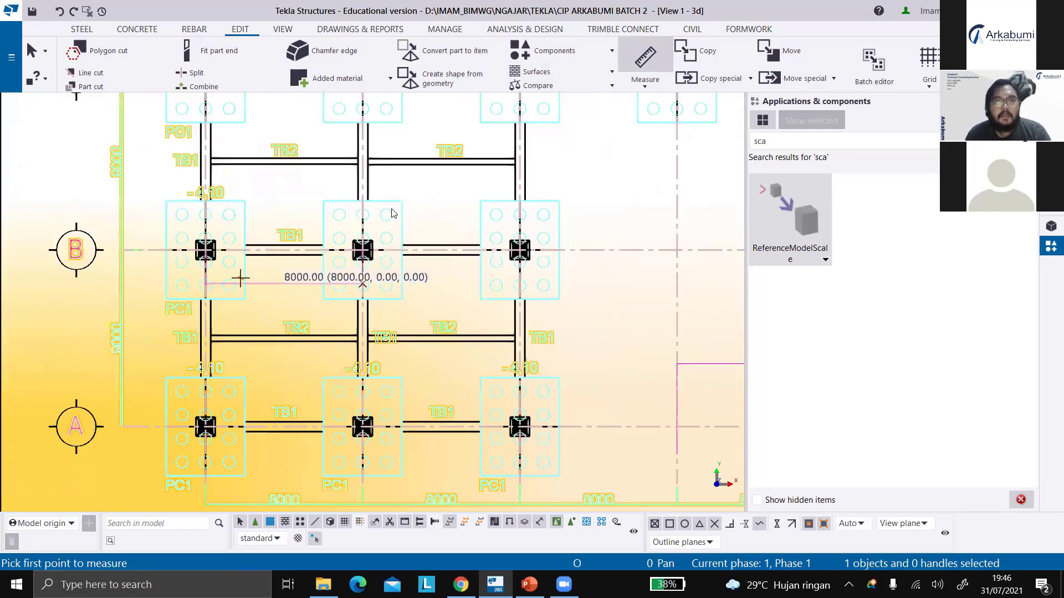
{"action": "scroll", "coordinate": [240, 278], "scroll_direction": "down", "scroll_amount": 1}
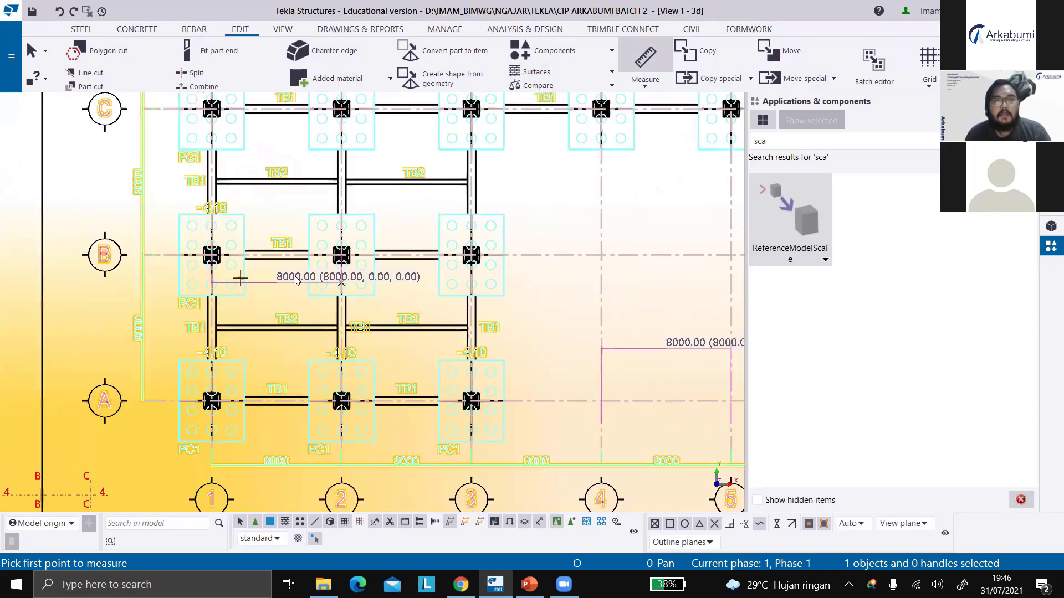
{"action": "scroll", "coordinate": [333, 360], "scroll_direction": "down", "scroll_amount": 3}
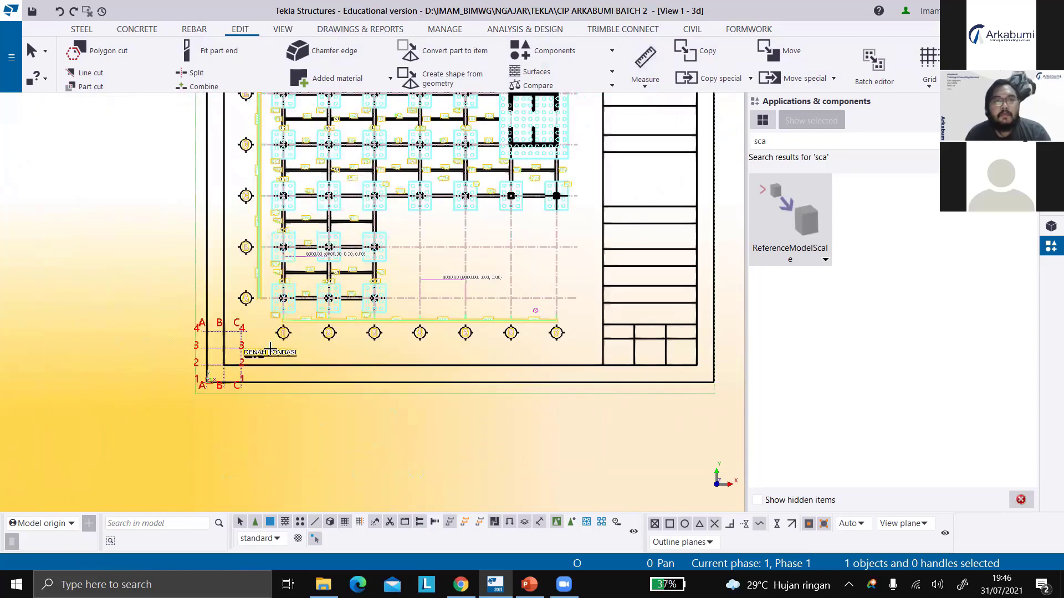
{"action": "right_click", "coordinate": [295, 275]}
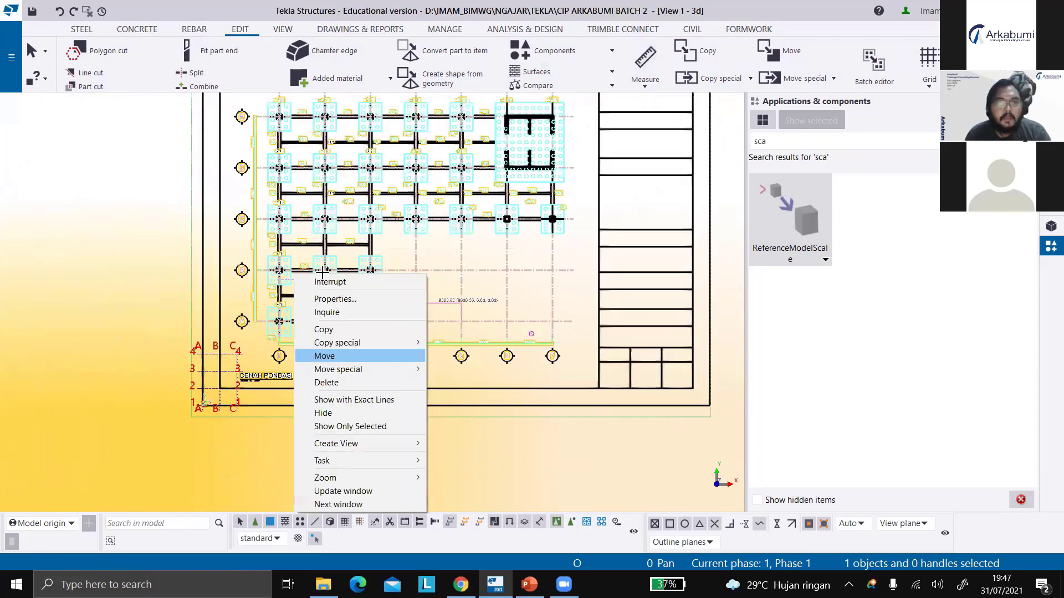
{"action": "left_click", "coordinate": [324, 356]}
{"action": "scroll", "coordinate": [276, 325], "scroll_direction": "up", "scroll_amount": 6}
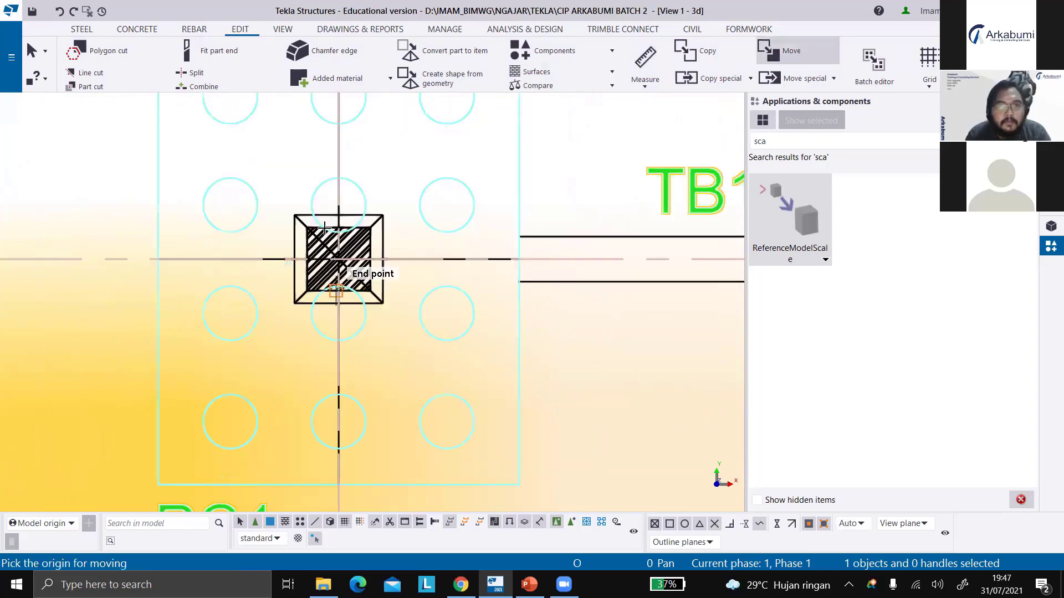
{"action": "scroll", "coordinate": [475, 191], "scroll_direction": "up", "scroll_amount": 6}
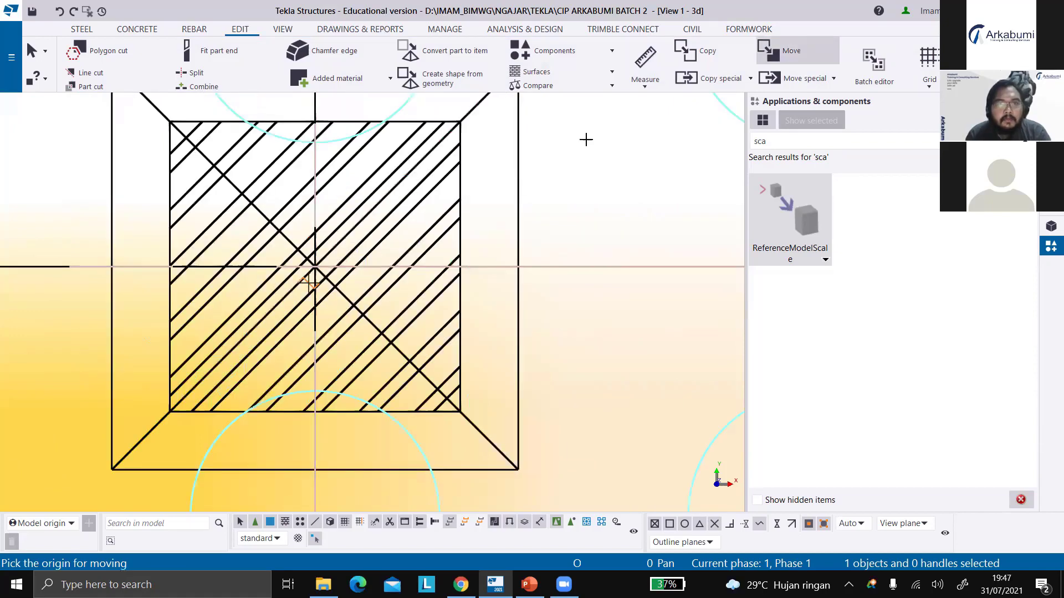
{"action": "scroll", "coordinate": [614, 125], "scroll_direction": "up", "scroll_amount": 1}
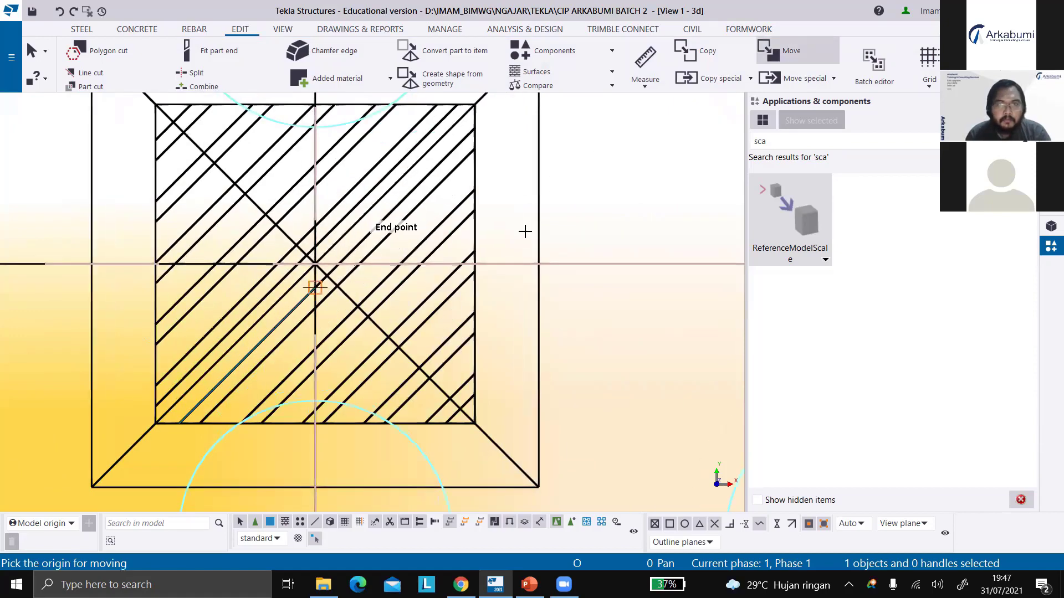
{"action": "left_click", "coordinate": [495, 237]}
{"action": "scroll", "coordinate": [321, 363], "scroll_direction": "down", "scroll_amount": 3}
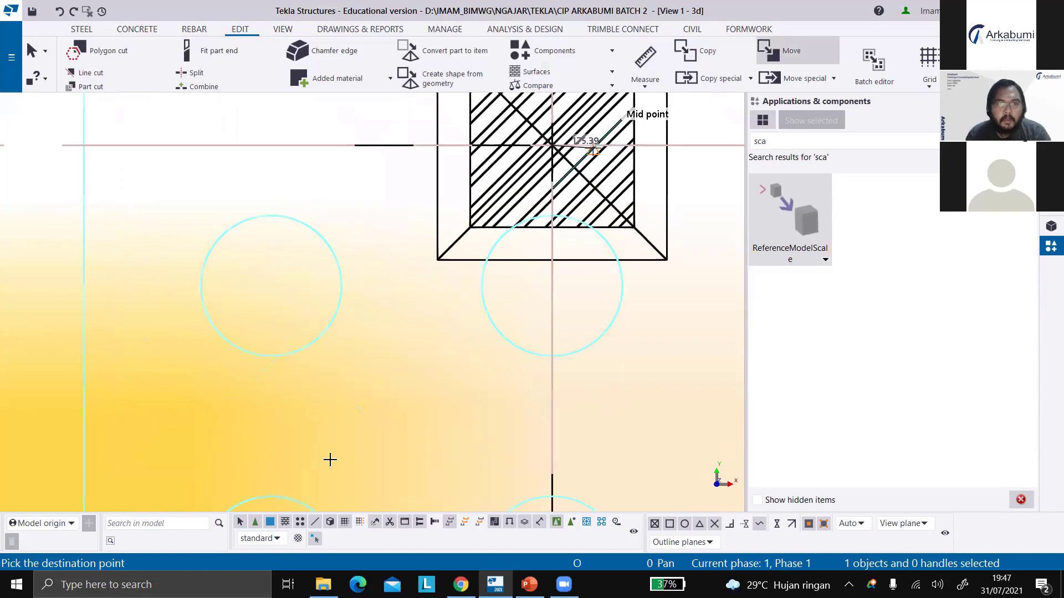
{"action": "scroll", "coordinate": [325, 434], "scroll_direction": "down", "scroll_amount": 3}
{"action": "scroll", "coordinate": [332, 438], "scroll_direction": "up", "scroll_amount": 6}
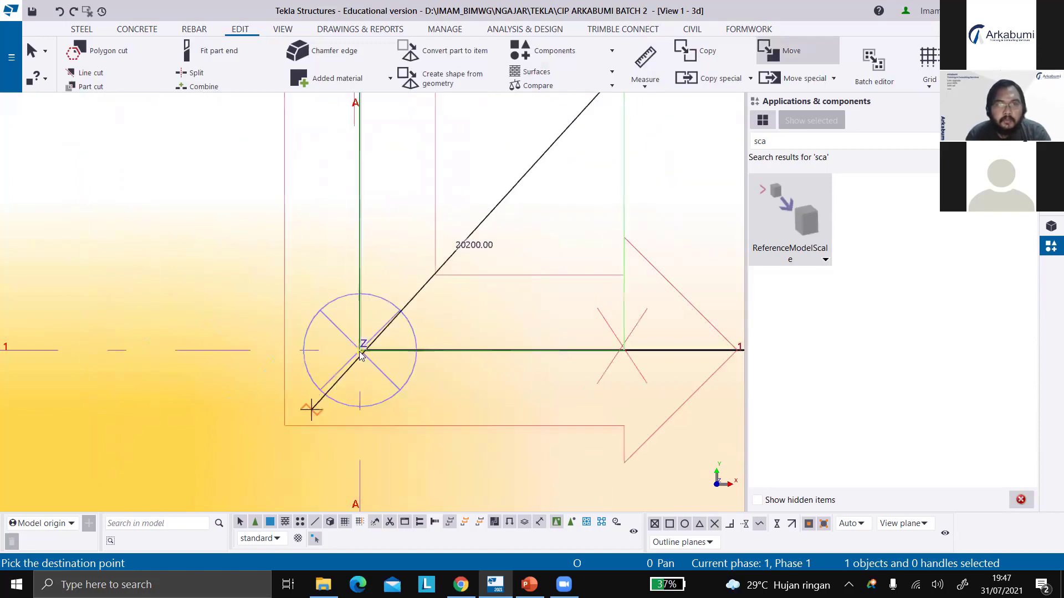
{"action": "left_click", "coordinate": [335, 372]}
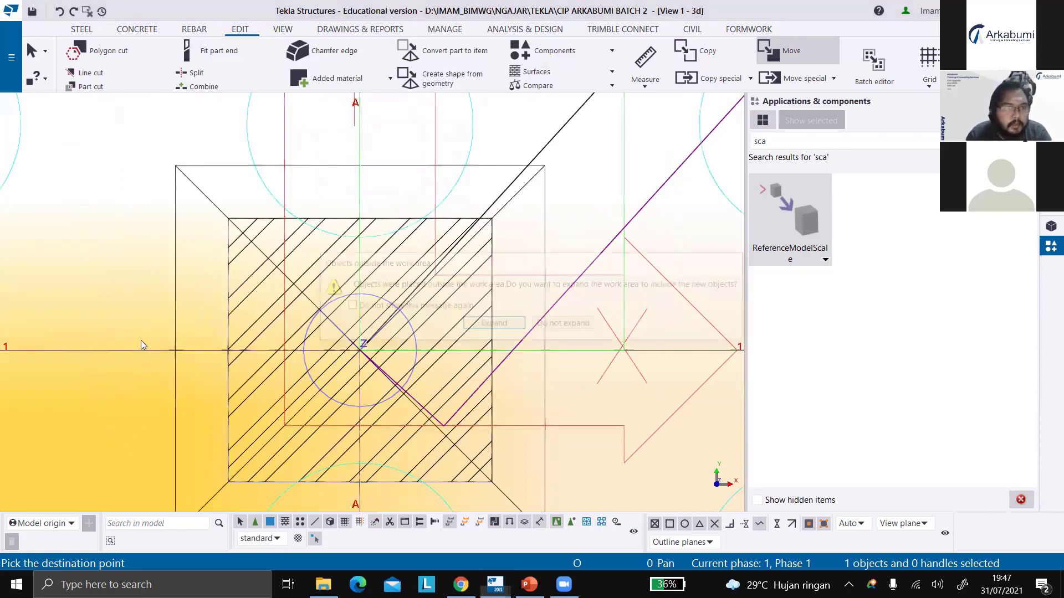
Examine the moved plan's alignment with the model origin and the existing grid around axes 1 to 3 on rows A and B
{"action": "scroll", "coordinate": [141, 340], "scroll_direction": "down", "scroll_amount": 10}
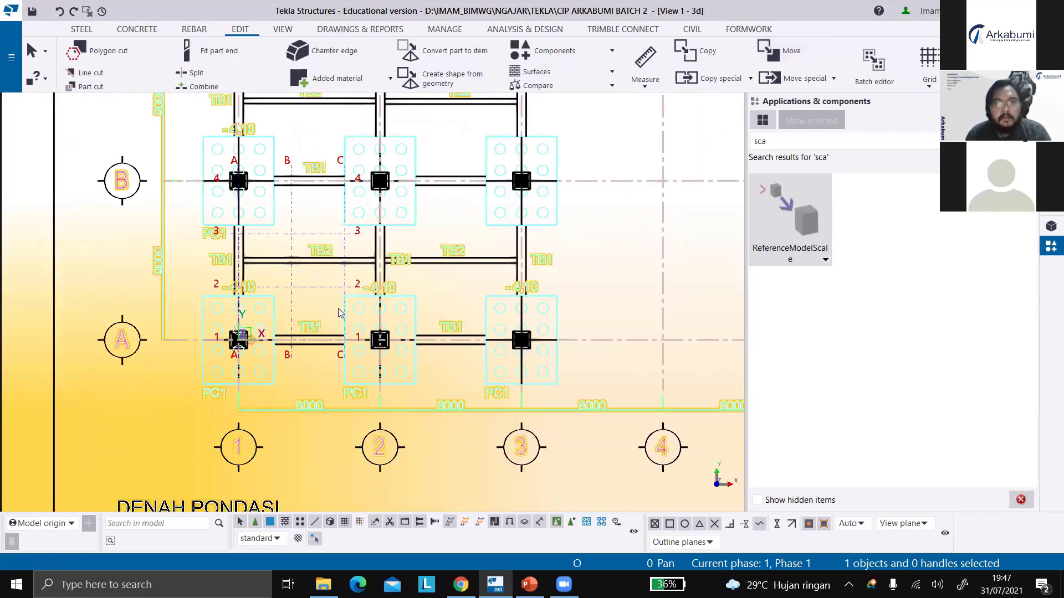
{"action": "scroll", "coordinate": [340, 313], "scroll_direction": "up", "scroll_amount": 10}
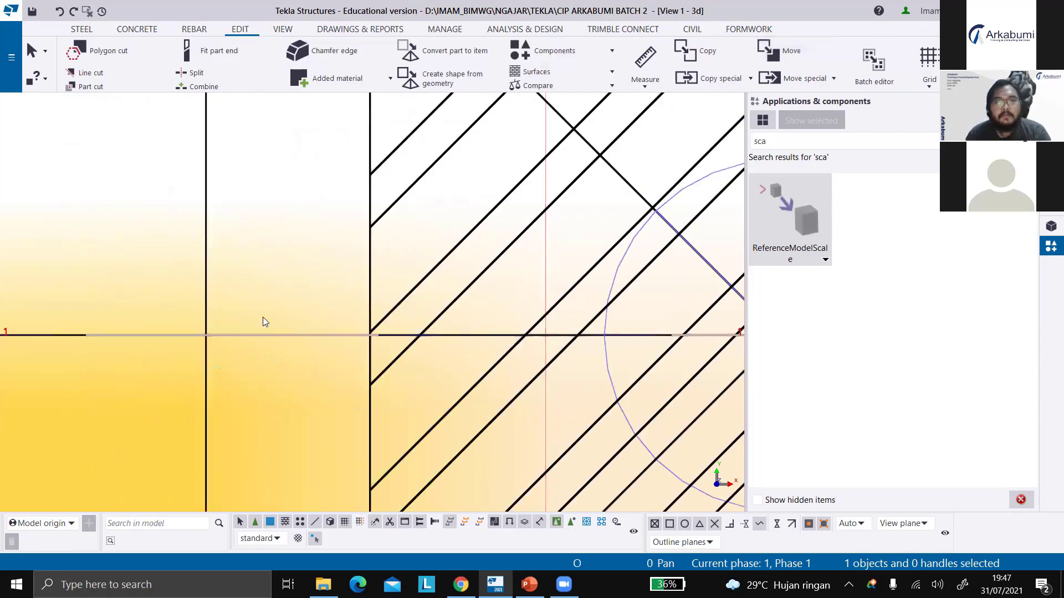
{"action": "scroll", "coordinate": [263, 322], "scroll_direction": "down", "scroll_amount": 5}
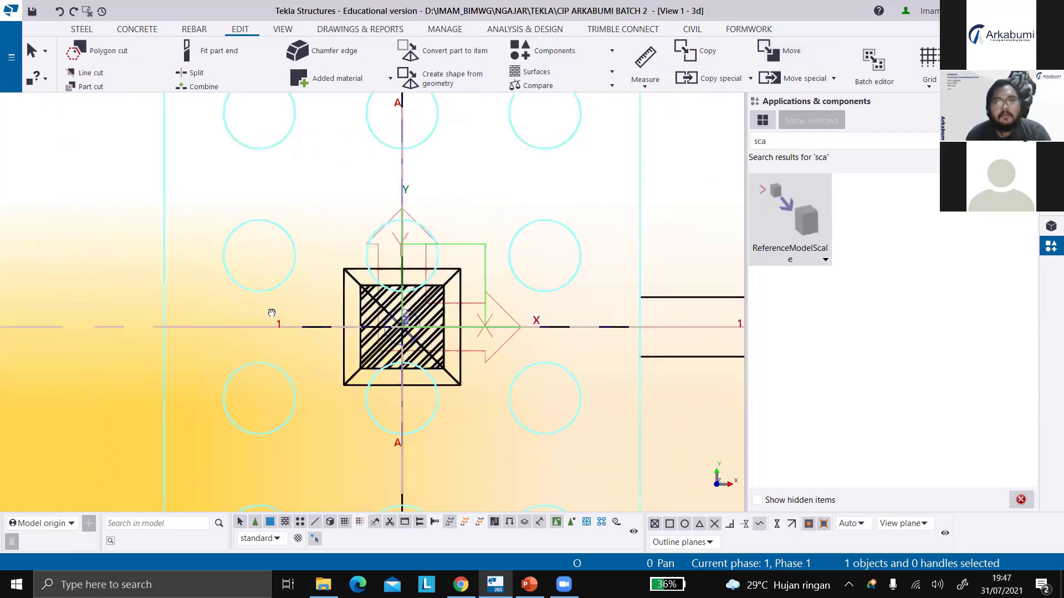
{"action": "scroll", "coordinate": [285, 290], "scroll_direction": "down", "scroll_amount": 5}
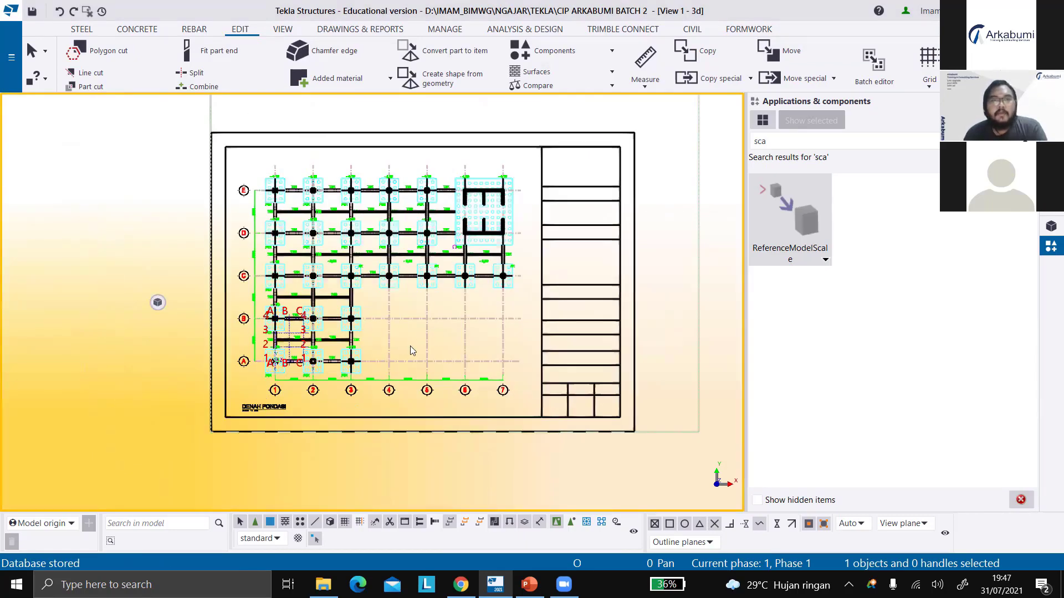
{"action": "scroll", "coordinate": [410, 349], "scroll_direction": "up", "scroll_amount": 5}
{"action": "scroll", "coordinate": [526, 403], "scroll_direction": "up", "scroll_amount": 2}
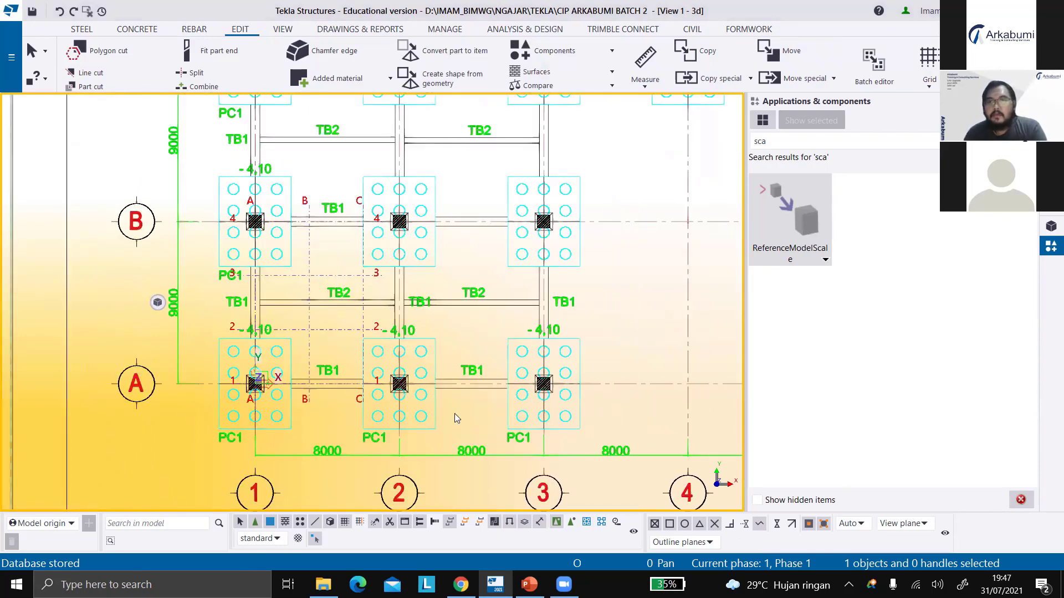
{"action": "scroll", "coordinate": [499, 413], "scroll_direction": "up", "scroll_amount": 3}
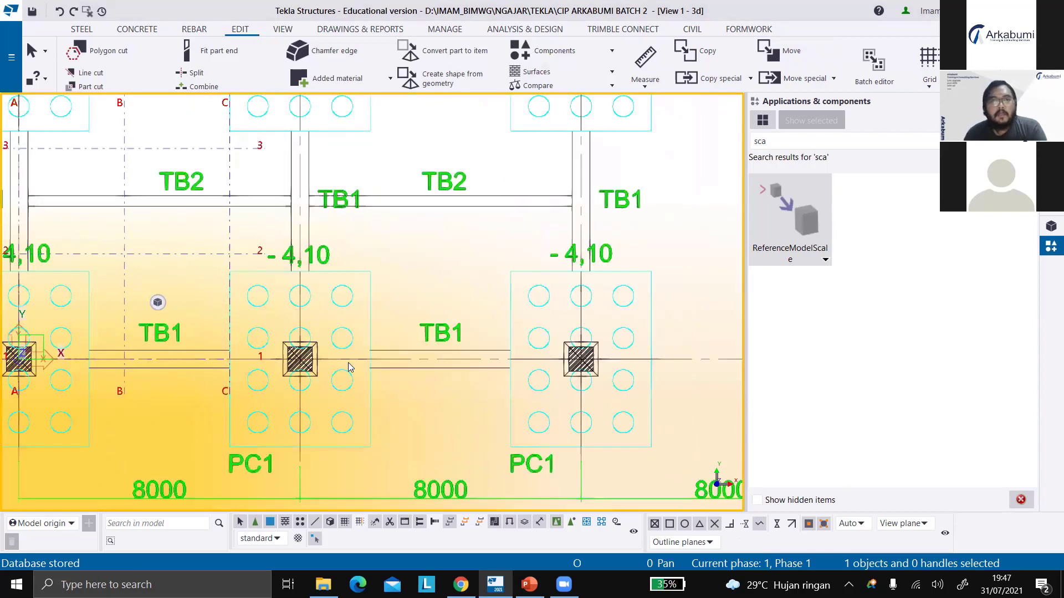
{"action": "scroll", "coordinate": [348, 366], "scroll_direction": "up", "scroll_amount": 2}
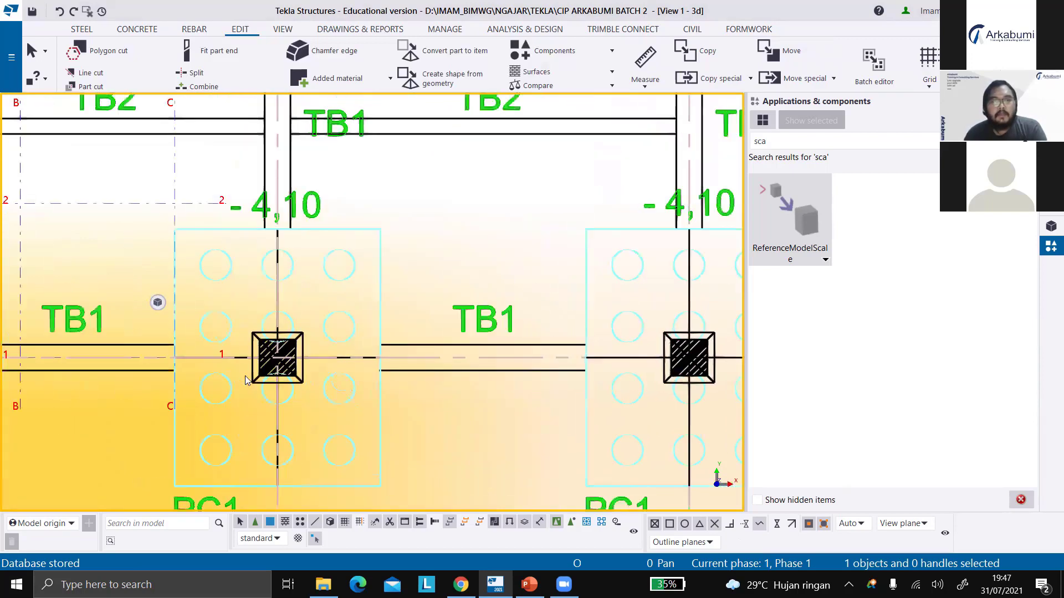
{"action": "scroll", "coordinate": [396, 376], "scroll_direction": "down", "scroll_amount": 10}
{"action": "middle_click_drag", "start_coordinate": [271, 355], "coordinate": [397, 351]}
{"action": "scroll", "coordinate": [398, 351], "scroll_direction": "up", "scroll_amount": 9}
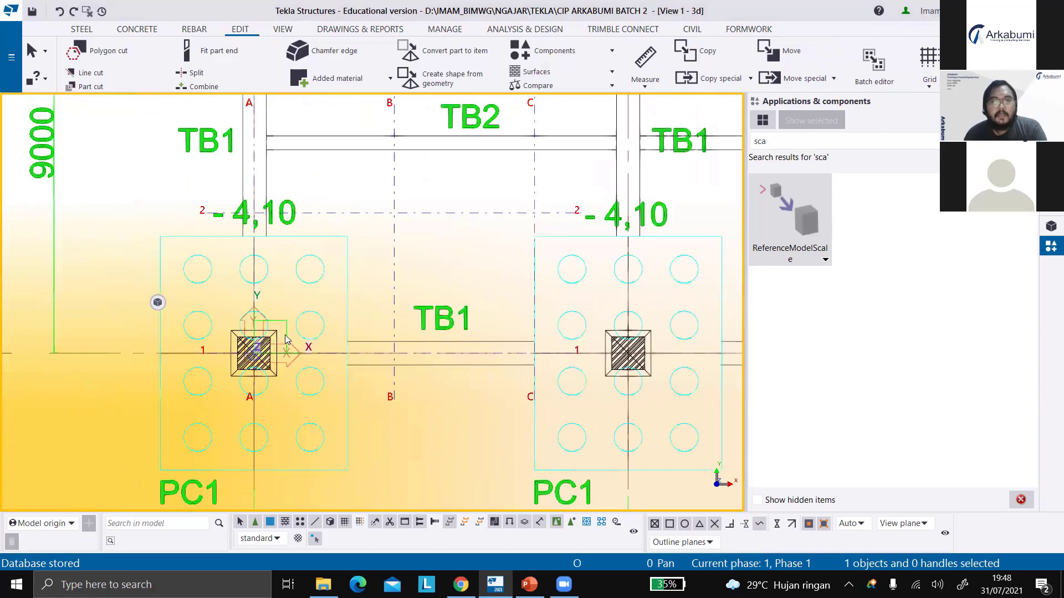
{"action": "scroll", "coordinate": [324, 368], "scroll_direction": "up", "scroll_amount": 1}
{"action": "scroll", "coordinate": [383, 381], "scroll_direction": "down", "scroll_amount": 2}
{"action": "scroll", "coordinate": [292, 327], "scroll_direction": "down", "scroll_amount": 3}
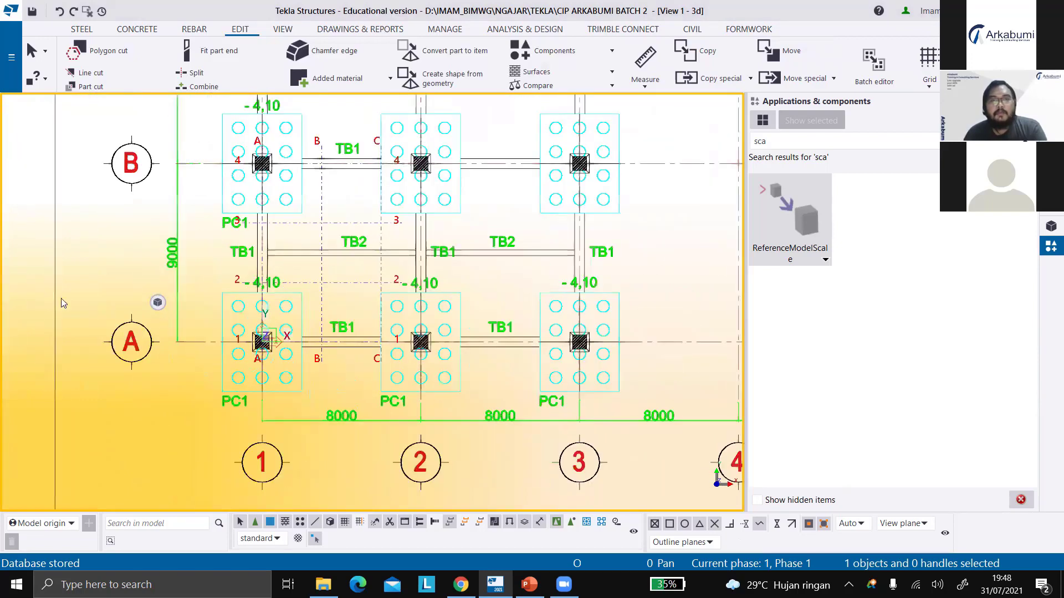
{"action": "scroll", "coordinate": [347, 207], "scroll_direction": "down", "scroll_amount": 4}
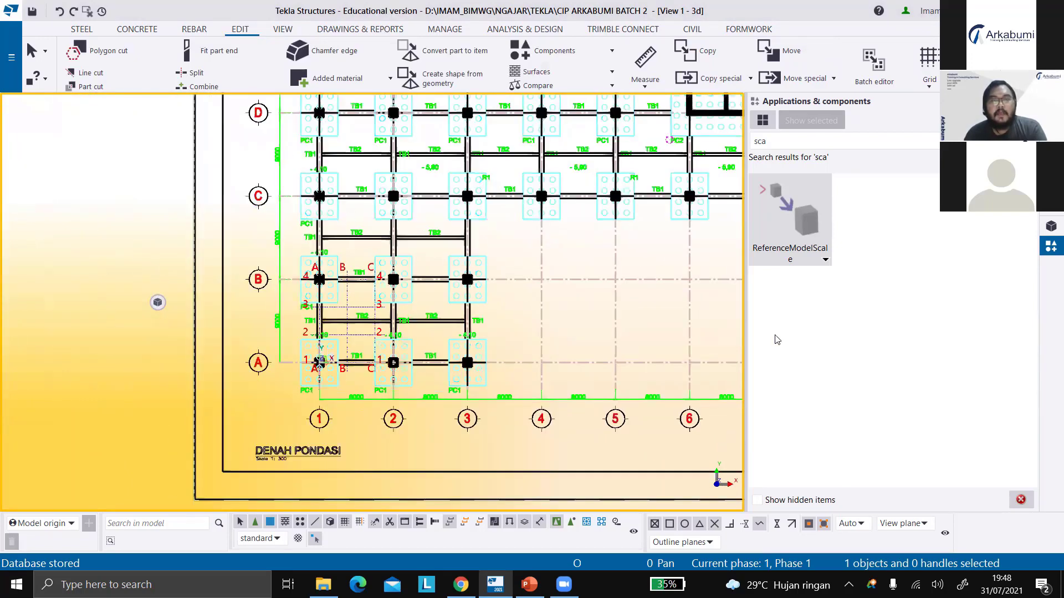
{"action": "scroll", "coordinate": [777, 339], "scroll_direction": "down", "scroll_amount": 2}
Open the reference models list and inspect the existing model grid over the plan's axes near the origin
{"action": "left_click", "coordinate": [1048, 227]}
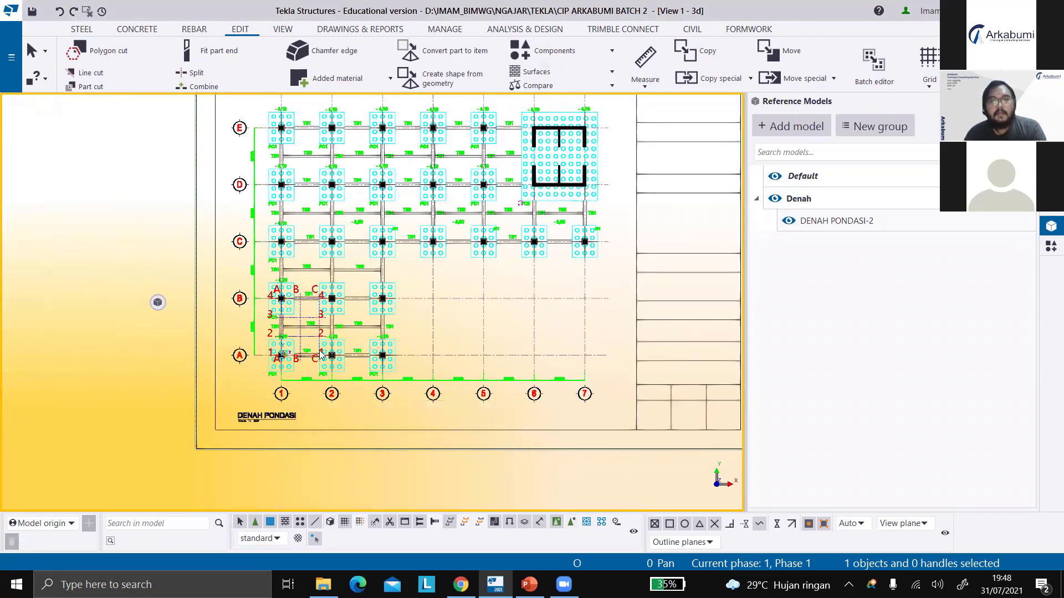
{"action": "scroll", "coordinate": [360, 340], "scroll_direction": "up", "scroll_amount": 1}
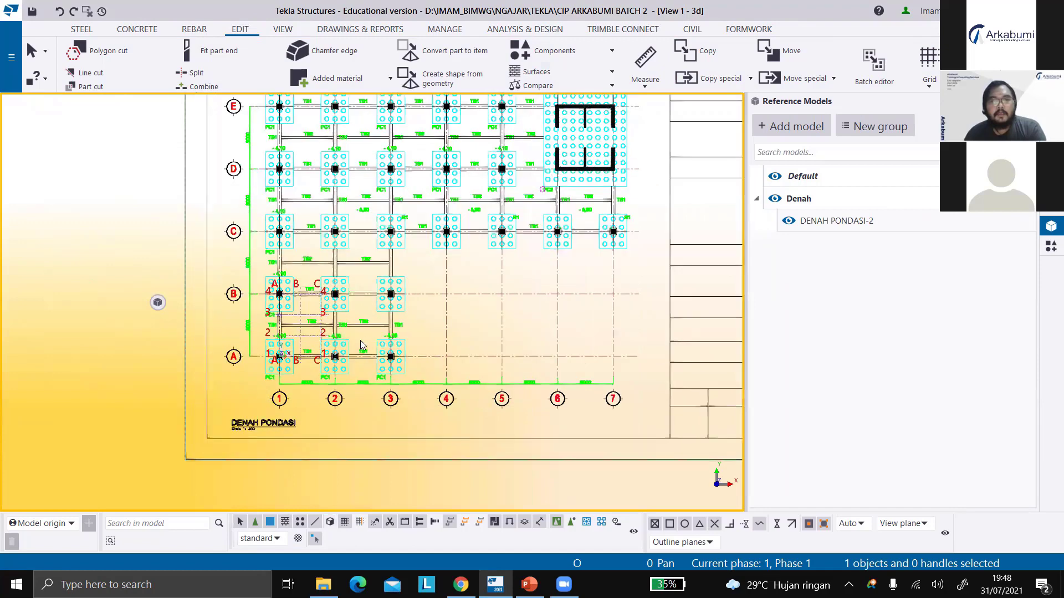
{"action": "scroll", "coordinate": [355, 528], "scroll_direction": "up", "scroll_amount": 2}
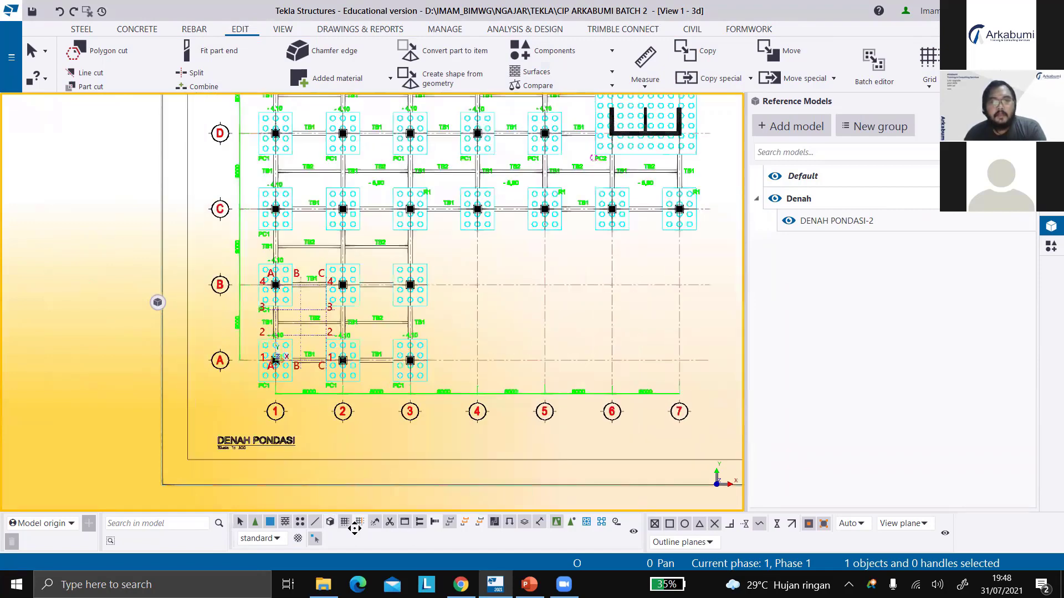
{"action": "scroll", "coordinate": [391, 357], "scroll_direction": "up", "scroll_amount": 5}
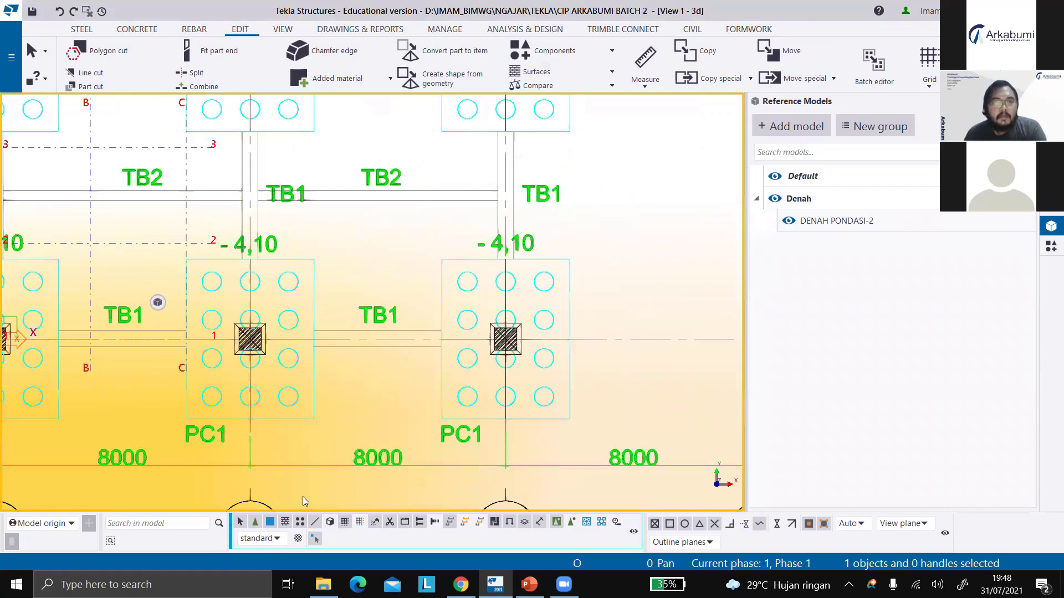
{"action": "scroll", "coordinate": [406, 335], "scroll_direction": "down", "scroll_amount": 3}
{"action": "scroll", "coordinate": [392, 271], "scroll_direction": "up", "scroll_amount": 8}
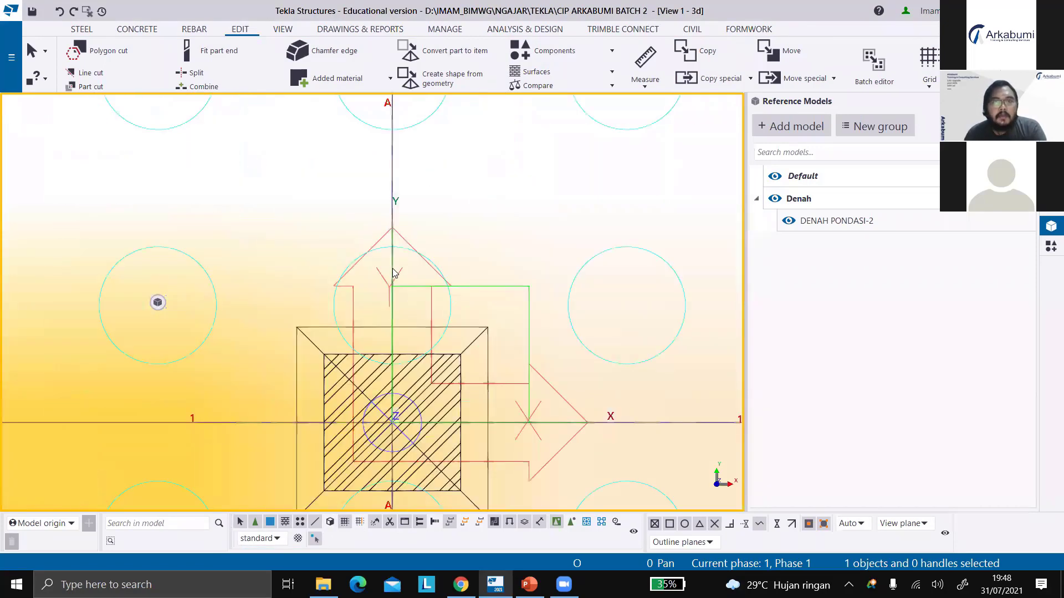
{"action": "scroll", "coordinate": [391, 271], "scroll_direction": "up", "scroll_amount": 3}
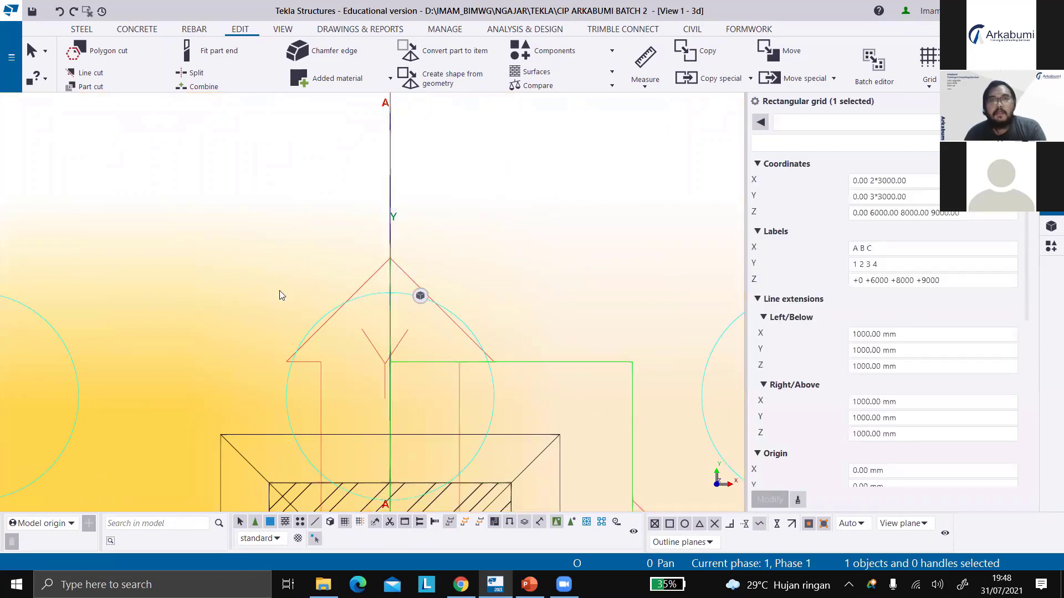
{"action": "scroll", "coordinate": [294, 275], "scroll_direction": "down", "scroll_amount": 2}
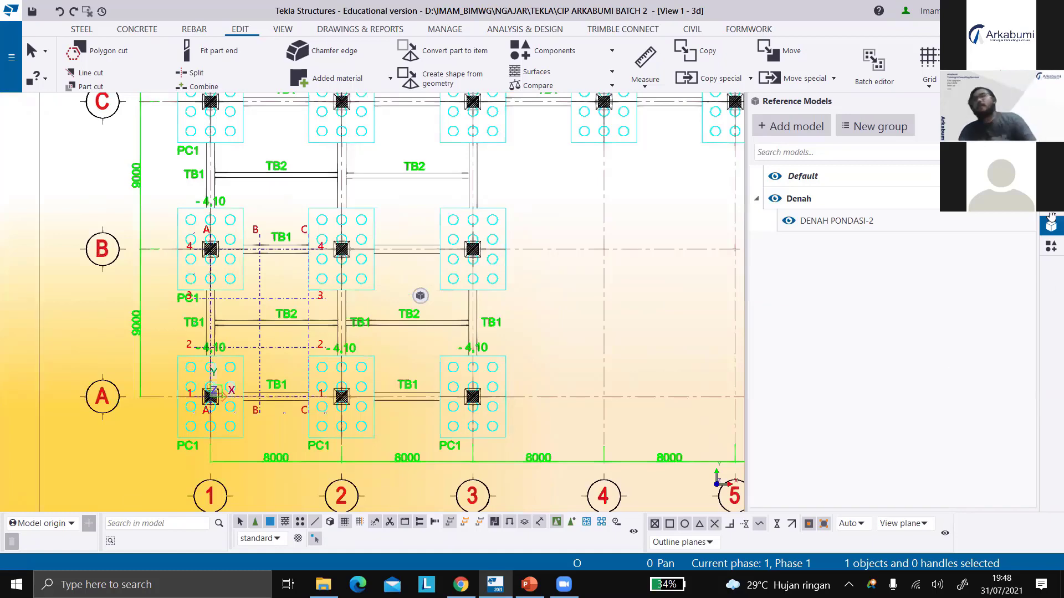
{"action": "scroll", "coordinate": [482, 380], "scroll_direction": "down", "scroll_amount": 1}
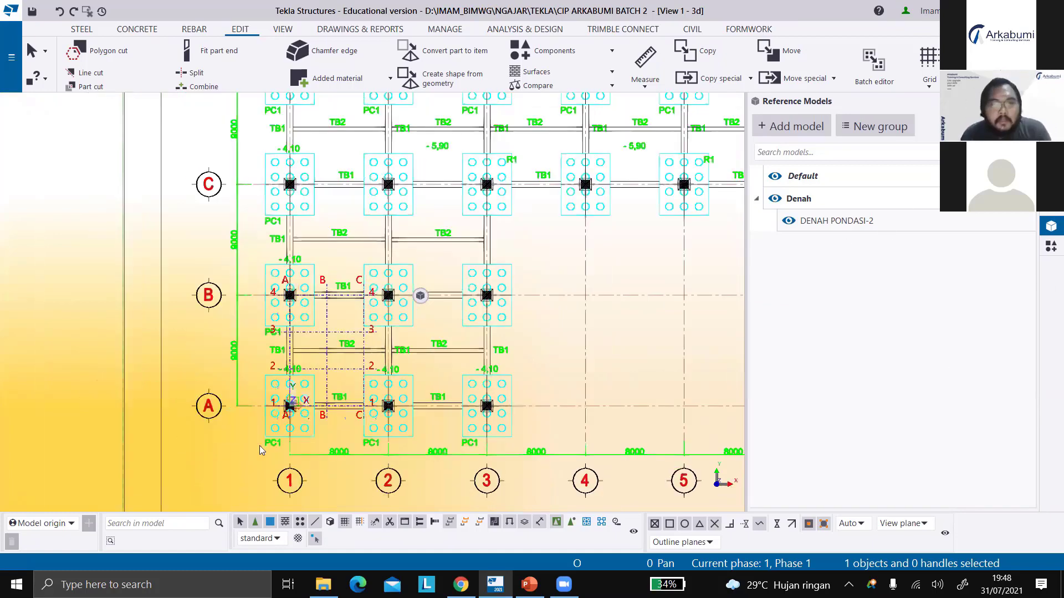
Set the rectangular grid's X coordinates to 0.00 6*8000.00 and apply the change
{"action": "double_click", "coordinate": [371, 369]}
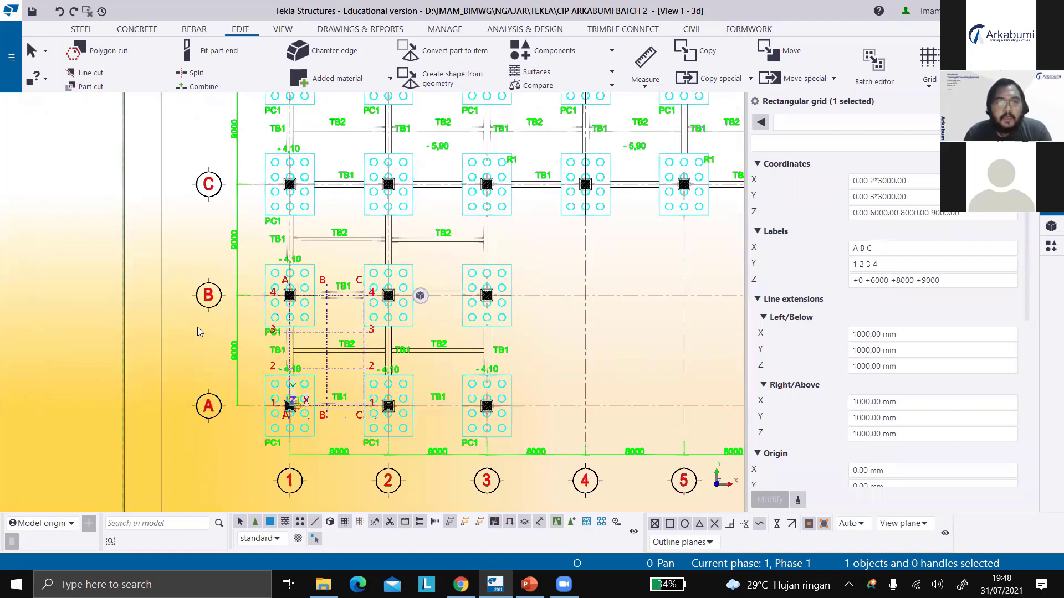
{"action": "scroll", "coordinate": [230, 389], "scroll_direction": "down", "scroll_amount": 2}
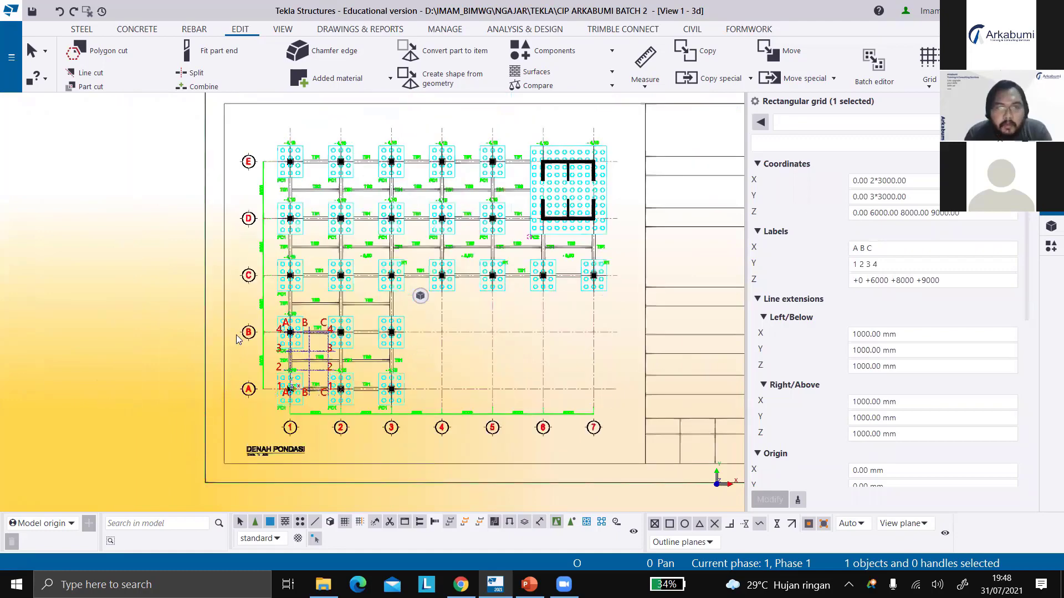
{"action": "scroll", "coordinate": [210, 339], "scroll_direction": "up", "scroll_amount": 5}
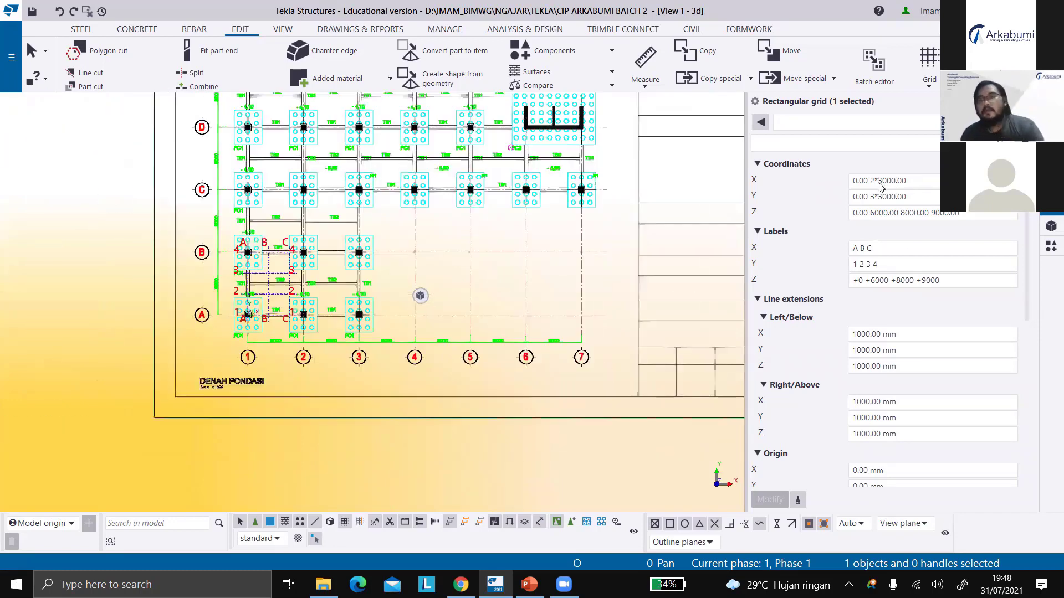
{"action": "left_click", "coordinate": [874, 181]}
{"action": "double_click", "coordinate": [874, 180]}
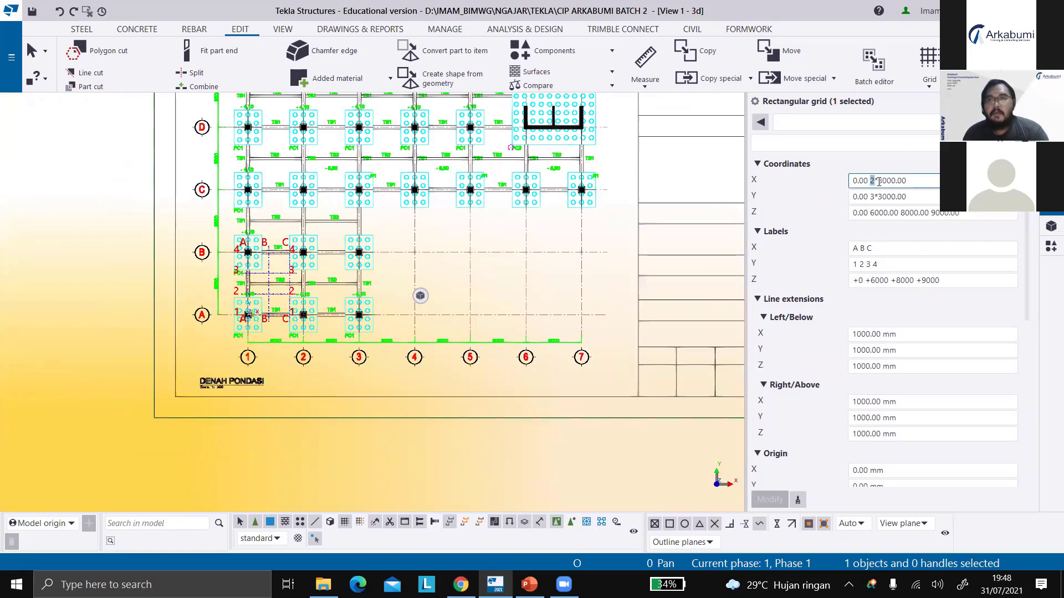
{"action": "type", "text": "6"}
{"action": "left_click", "coordinate": [882, 180]}
{"action": "key", "text": "BackSpace"}
{"action": "type", "text": "8"}
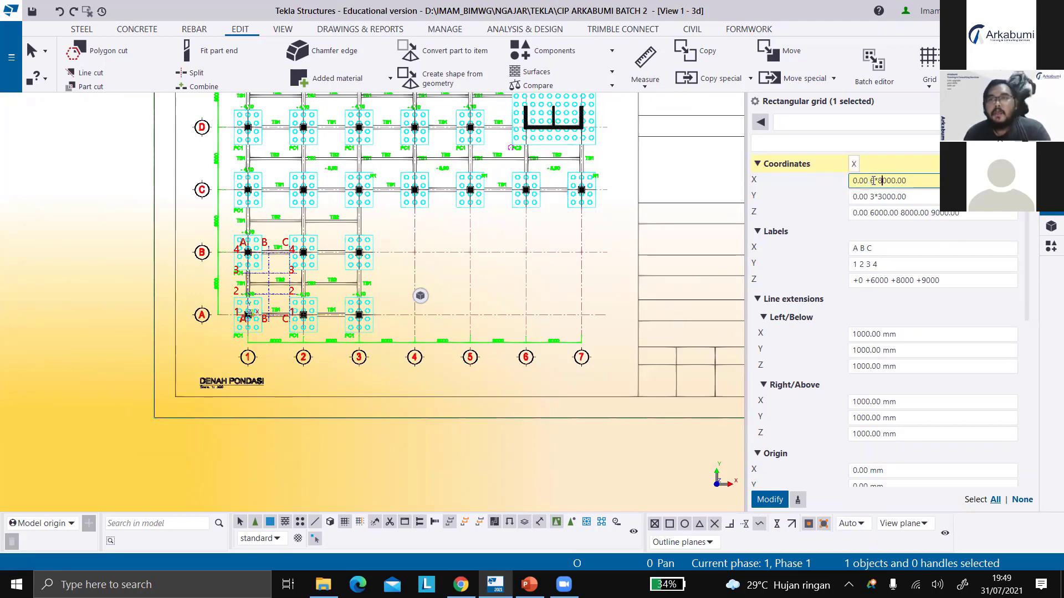
{"action": "left_click", "coordinate": [770, 500]}
{"action": "middle_click_drag", "start_coordinate": [438, 354], "coordinate": [438, 354]}
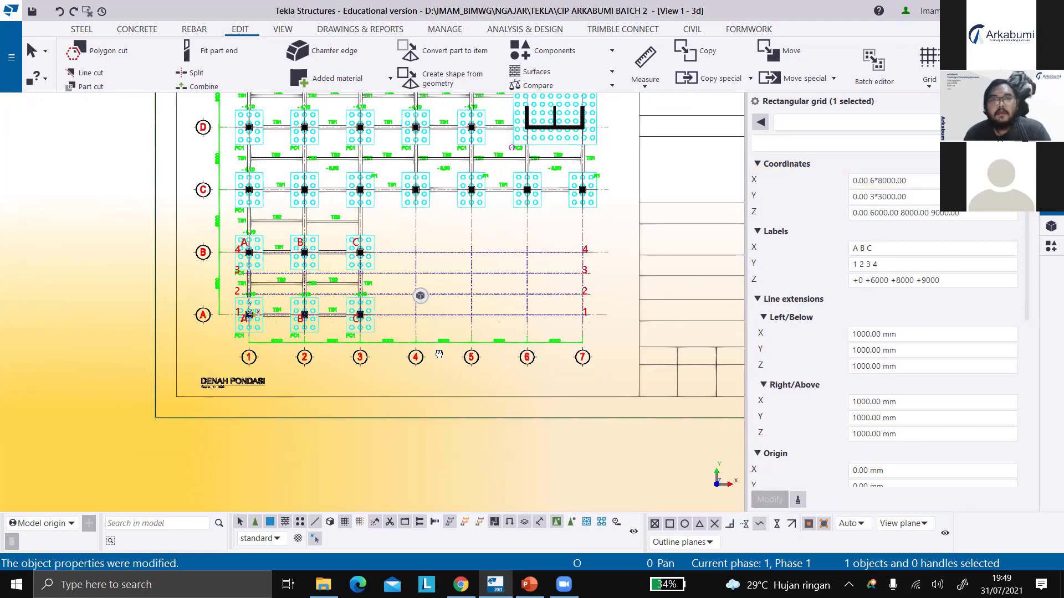
Set the rectangular grid's Y coordinates to 0.00 4*9000.00 and apply the change
{"action": "middle_click_drag", "start_coordinate": [319, 360], "coordinate": [328, 377]}
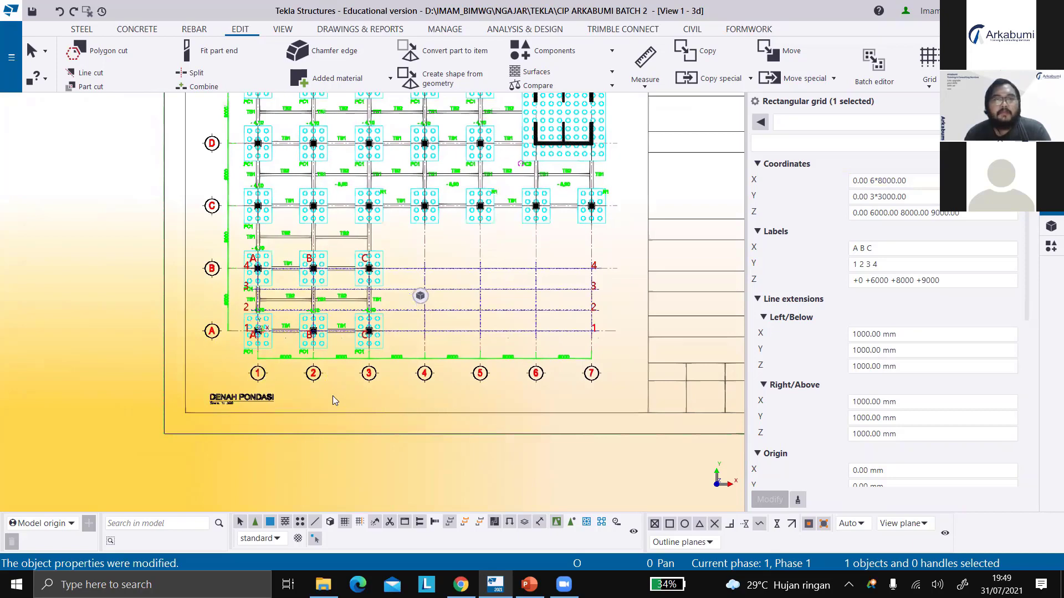
{"action": "middle_click_drag", "start_coordinate": [299, 302], "coordinate": [322, 373]}
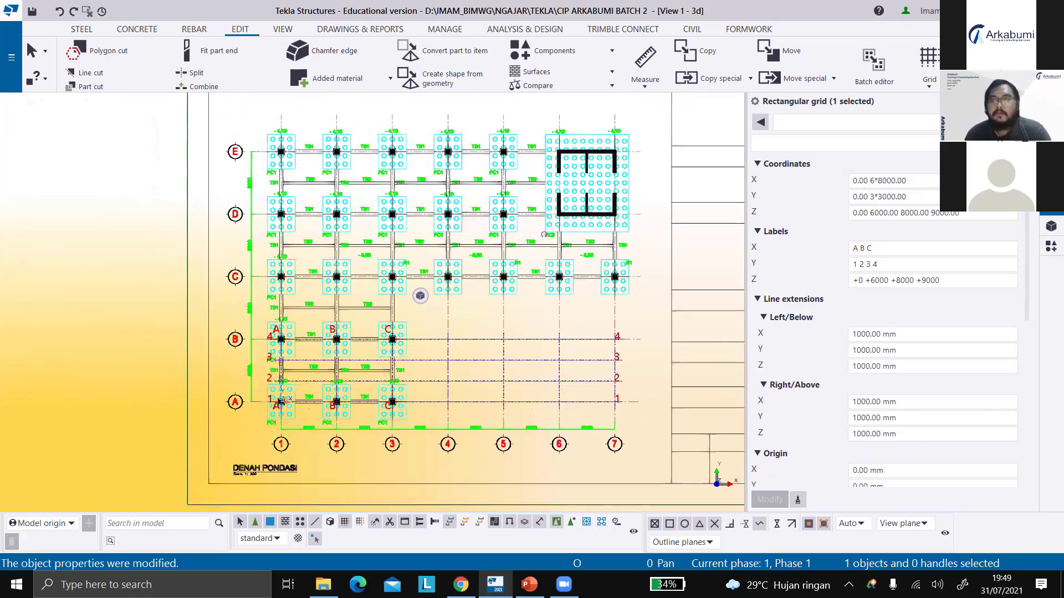
{"action": "scroll", "coordinate": [322, 373], "scroll_direction": "up", "scroll_amount": 1}
{"action": "left_click", "coordinate": [874, 197]}
{"action": "key", "text": "BackSpace"}
{"action": "type", "text": "4"}
{"action": "key", "text": "Right"}
{"action": "key", "text": "shift+Right"}
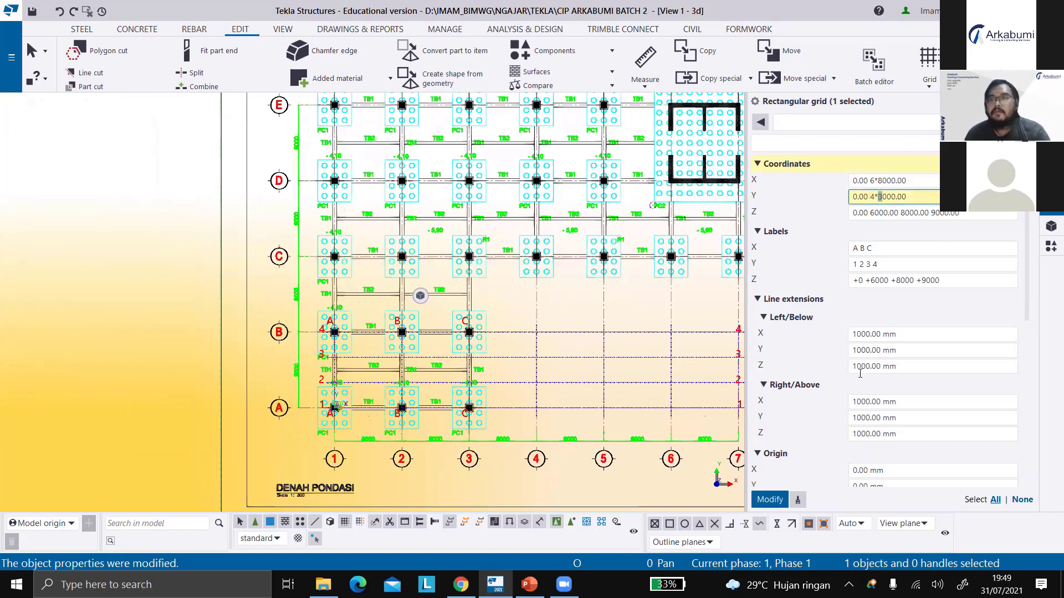
{"action": "type", "text": "9"}
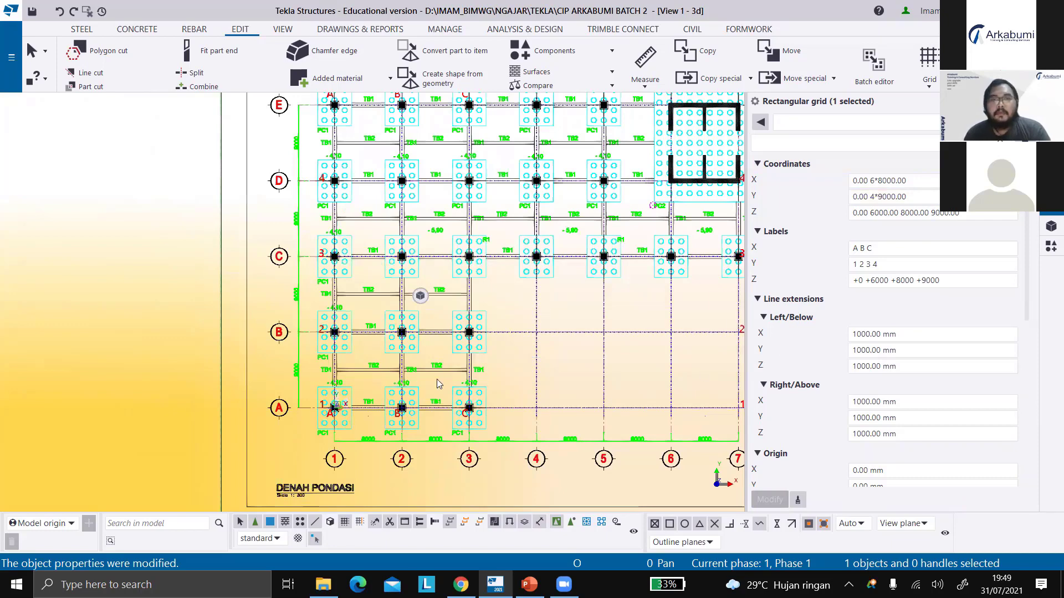
Set the grid's X labels to 1 2 3 4 5 6 7 and its Y labels to A B C D E
{"action": "scroll", "coordinate": [644, 376], "scroll_direction": "down", "scroll_amount": 2}
{"action": "middle_click_drag", "start_coordinate": [644, 376], "coordinate": [565, 390]}
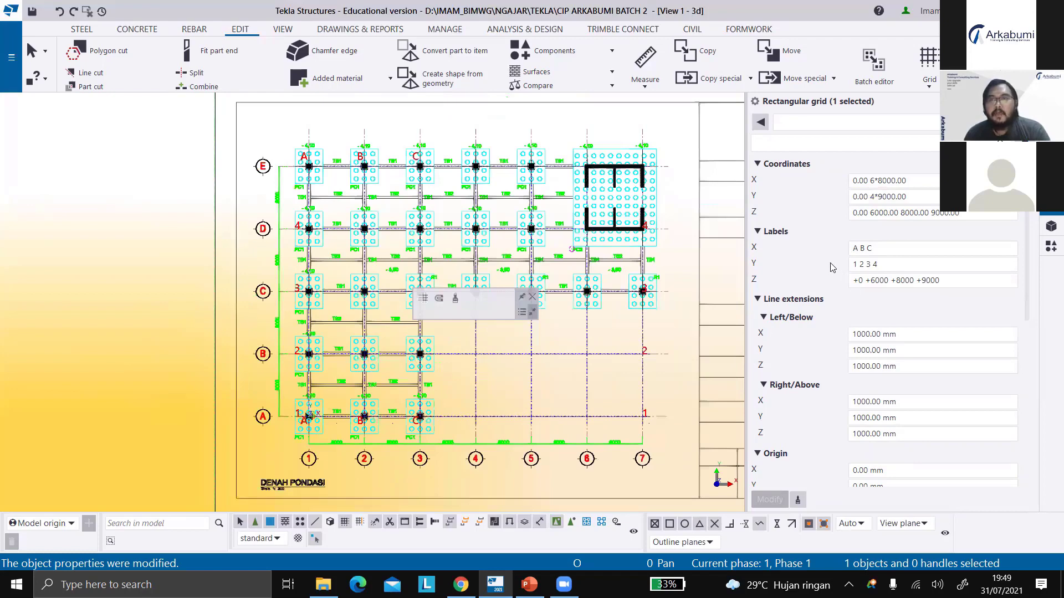
{"action": "scroll", "coordinate": [824, 264], "scroll_direction": "up", "scroll_amount": 1}
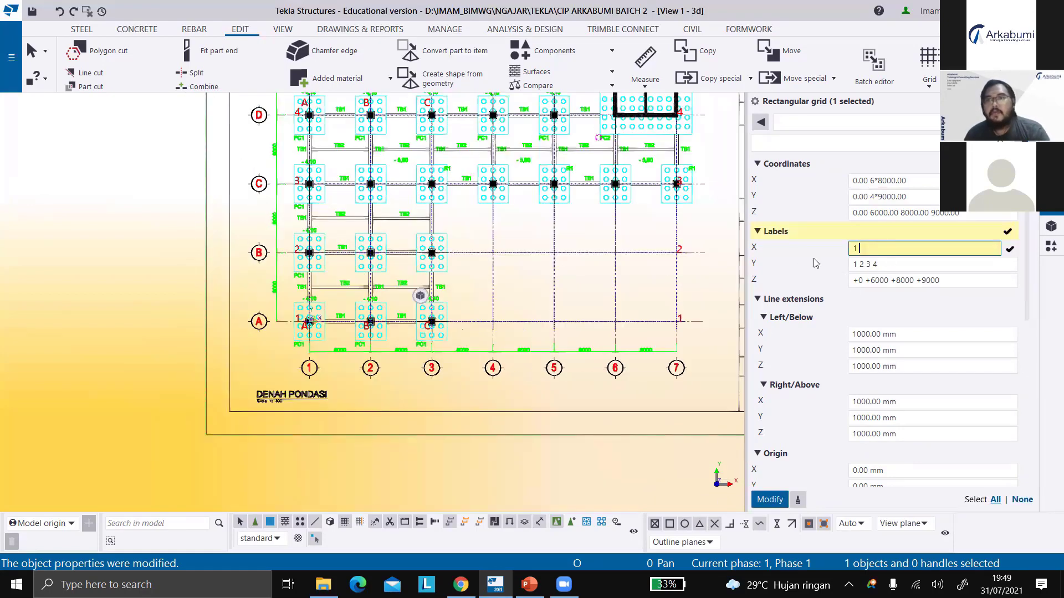
{"action": "type", "text": "2 3 4 5 6 7"}
{"action": "key", "text": "Tab"}
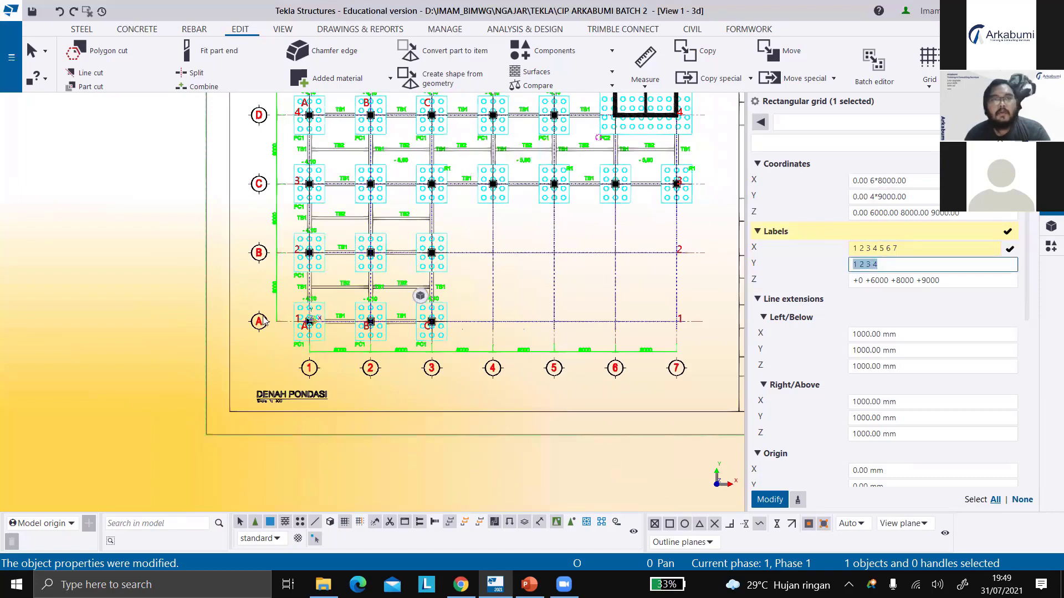
{"action": "scroll", "coordinate": [263, 320], "scroll_direction": "down", "scroll_amount": 3}
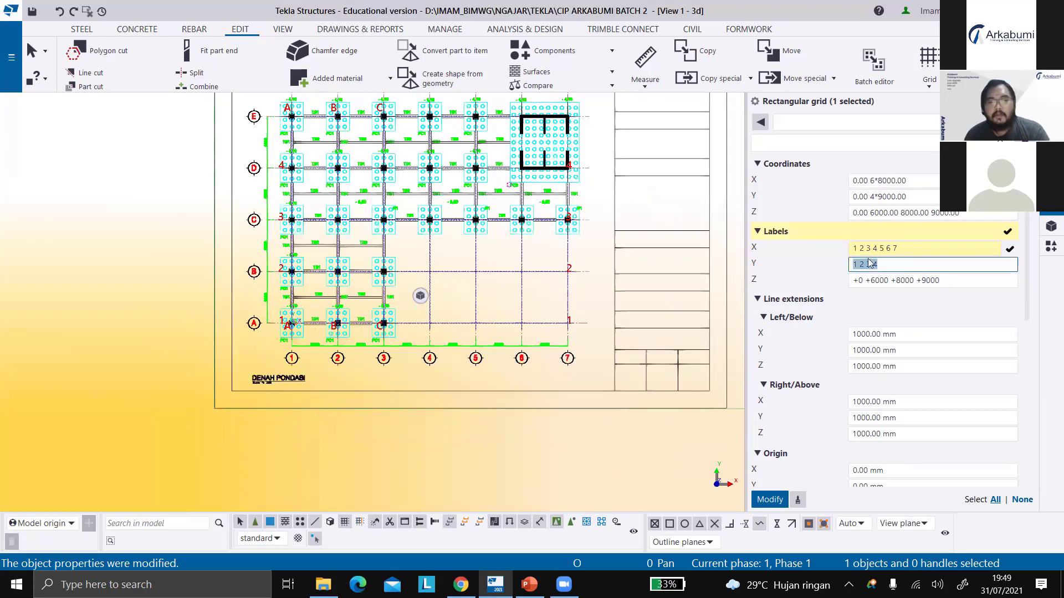
{"action": "type", "text": "A B C D "}
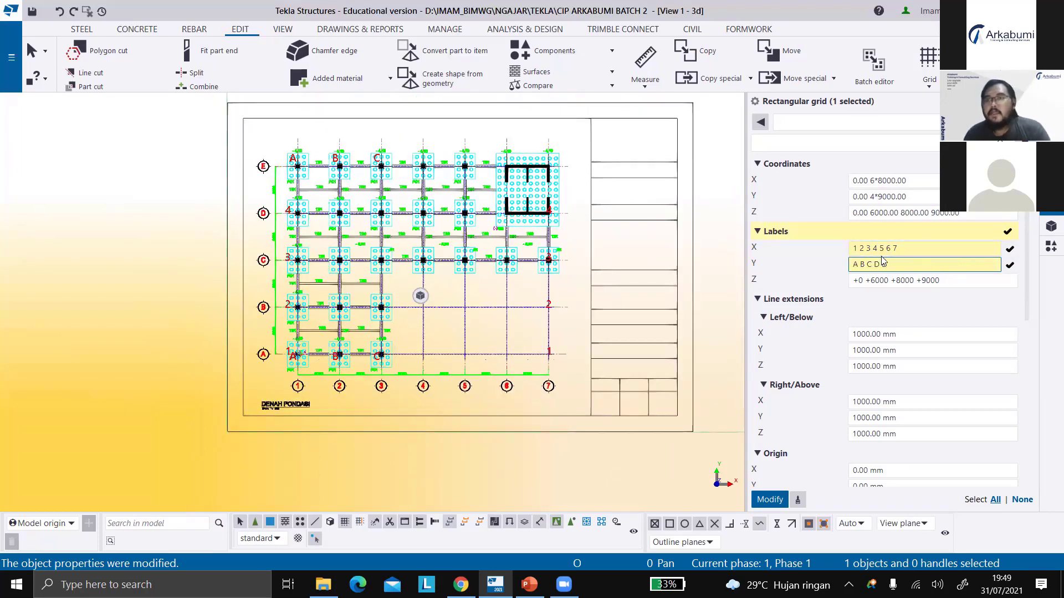
{"action": "type", "text": "E"}
Examine the grid's coordinate and label values against the plan's axis spacings and level marks around rows A to E
{"action": "left_click", "coordinate": [874, 196]}
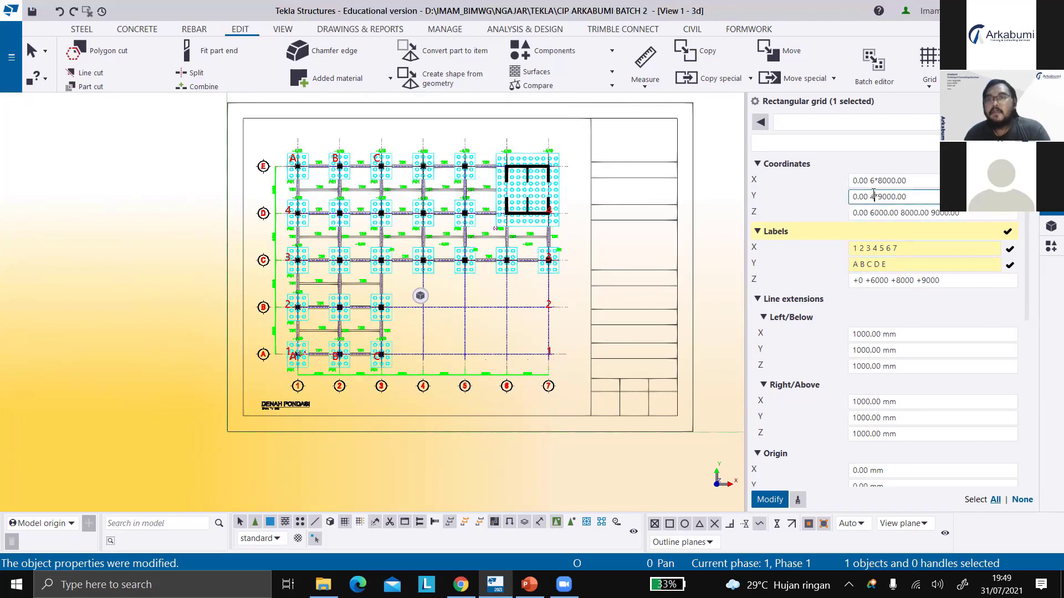
{"action": "left_click", "coordinate": [868, 180]}
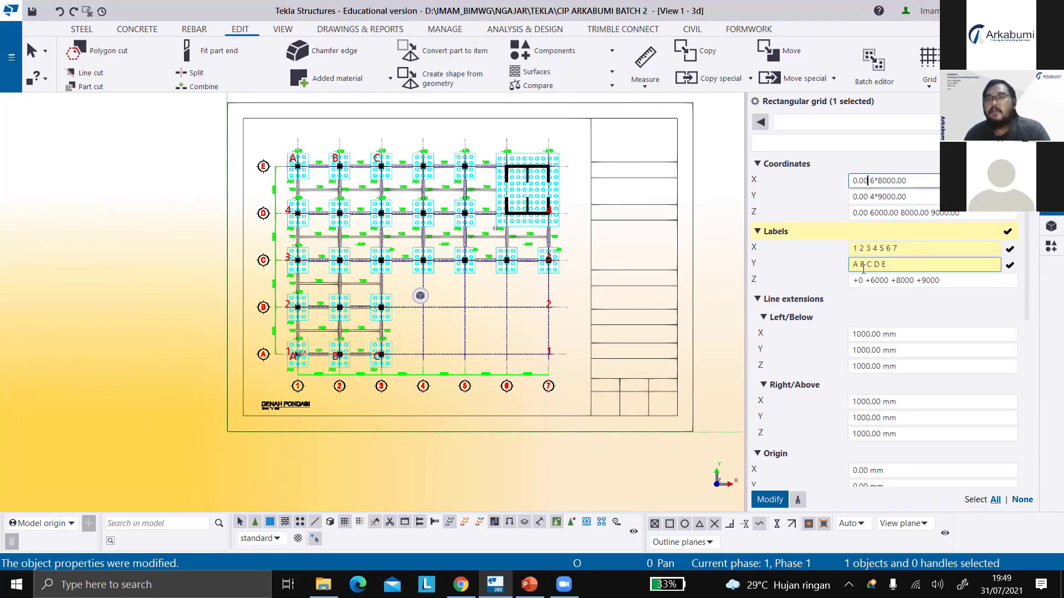
{"action": "left_click", "coordinate": [941, 279]}
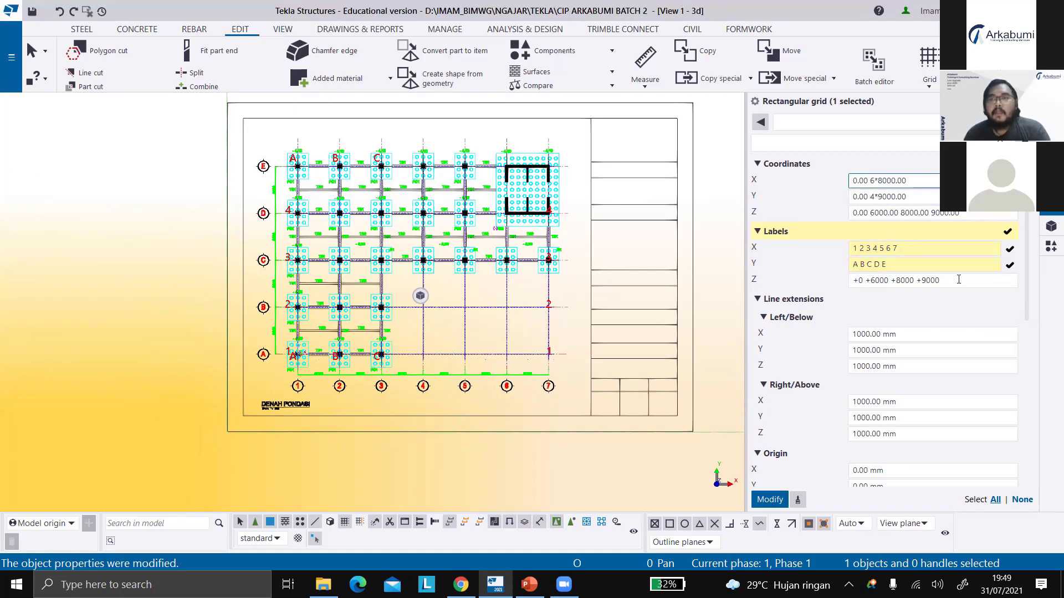
{"action": "scroll", "coordinate": [829, 271], "scroll_direction": "up", "scroll_amount": 1}
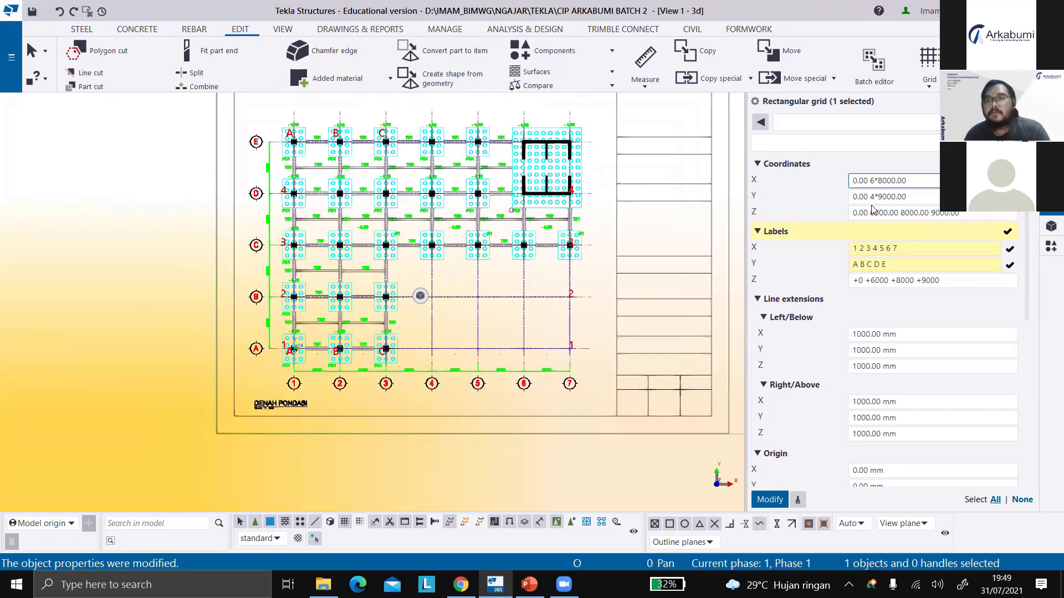
{"action": "scroll", "coordinate": [871, 210], "scroll_direction": "up", "scroll_amount": 1}
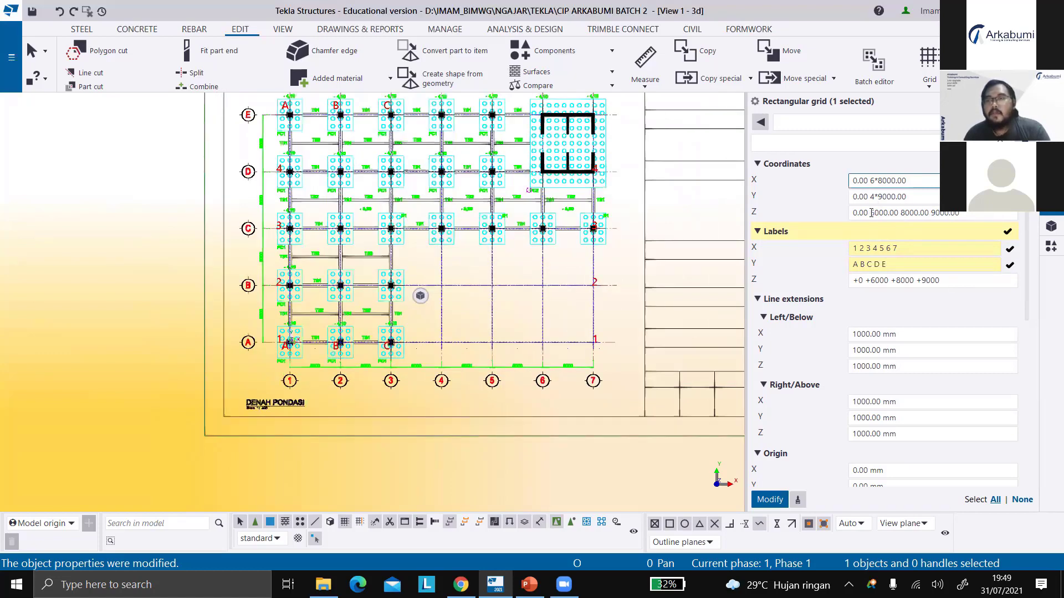
{"action": "left_click", "coordinate": [871, 212]}
{"action": "key", "text": "shift+End"}
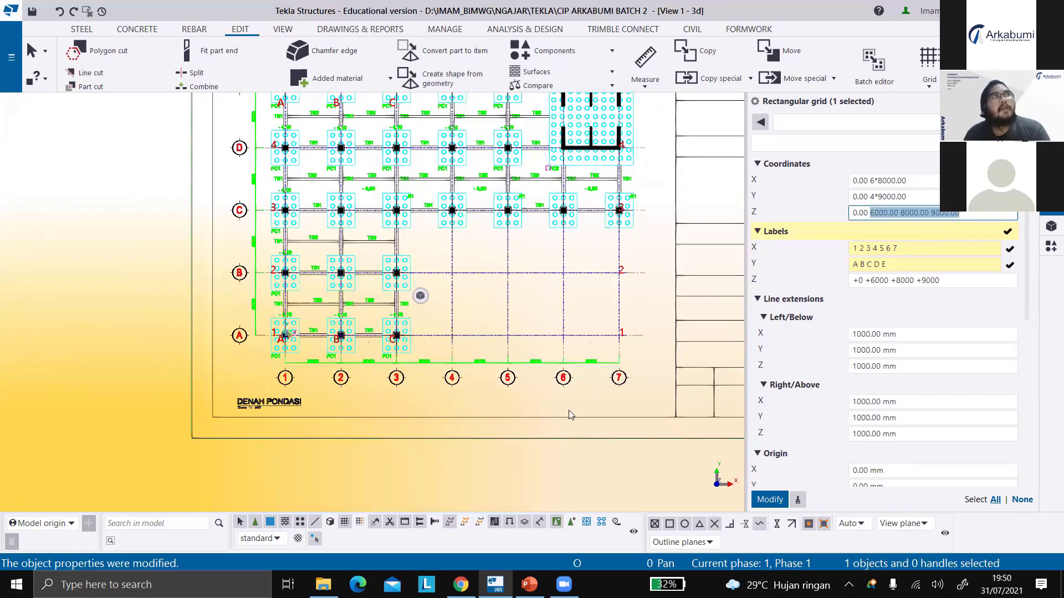
{"action": "left_click", "coordinate": [877, 217]}
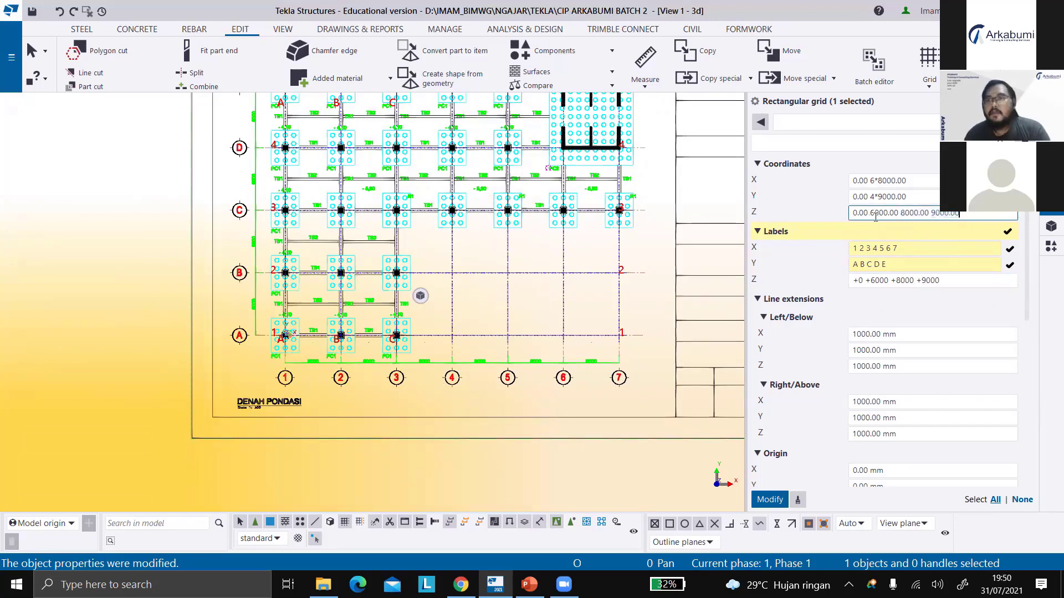
{"action": "key", "text": "shift+End"}
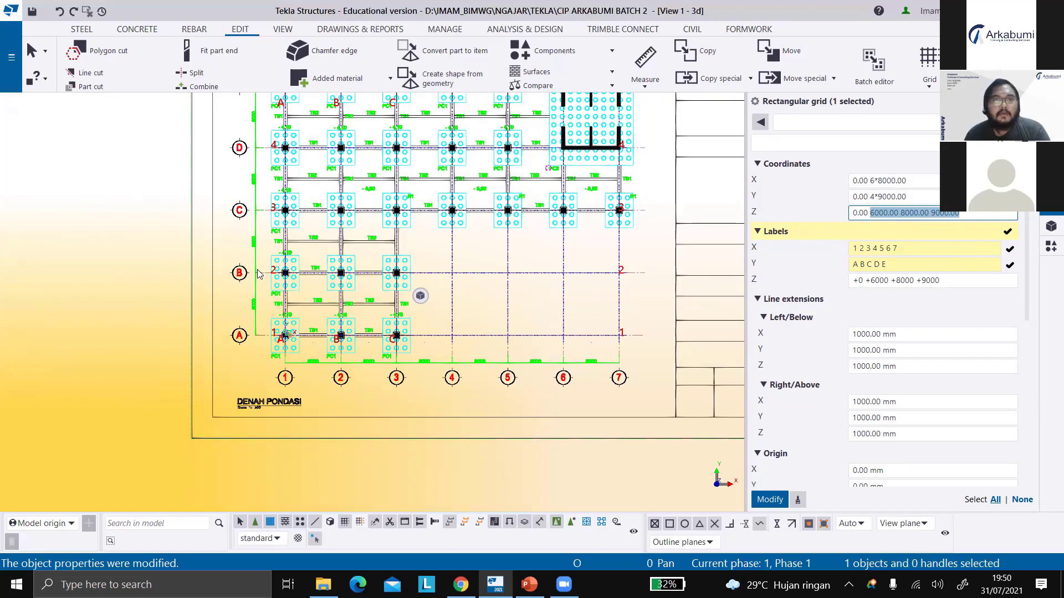
{"action": "scroll", "coordinate": [257, 273], "scroll_direction": "up", "scroll_amount": 1}
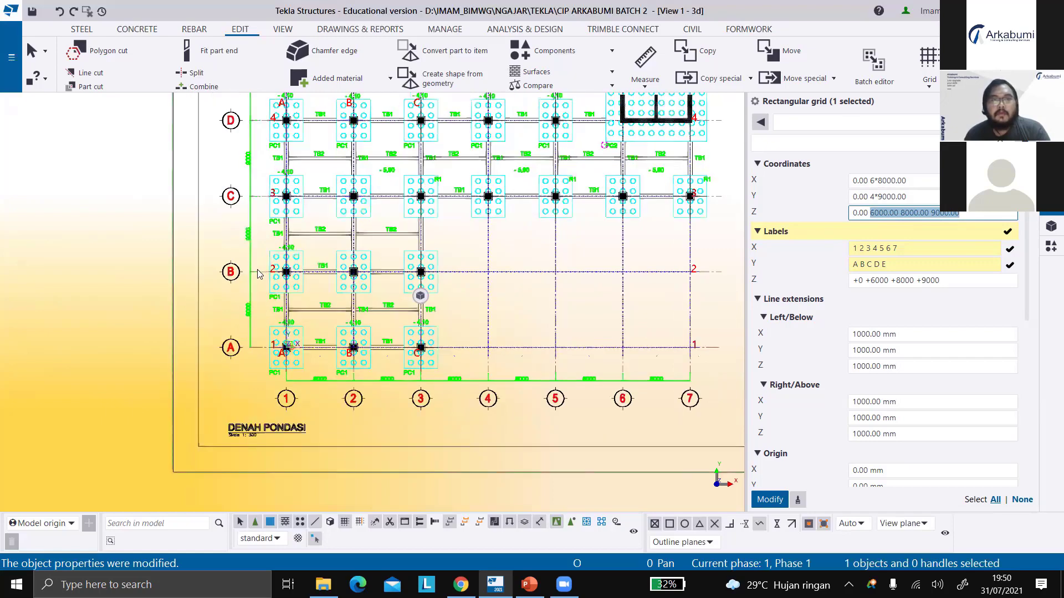
{"action": "scroll", "coordinate": [409, 341], "scroll_direction": "up", "scroll_amount": 6}
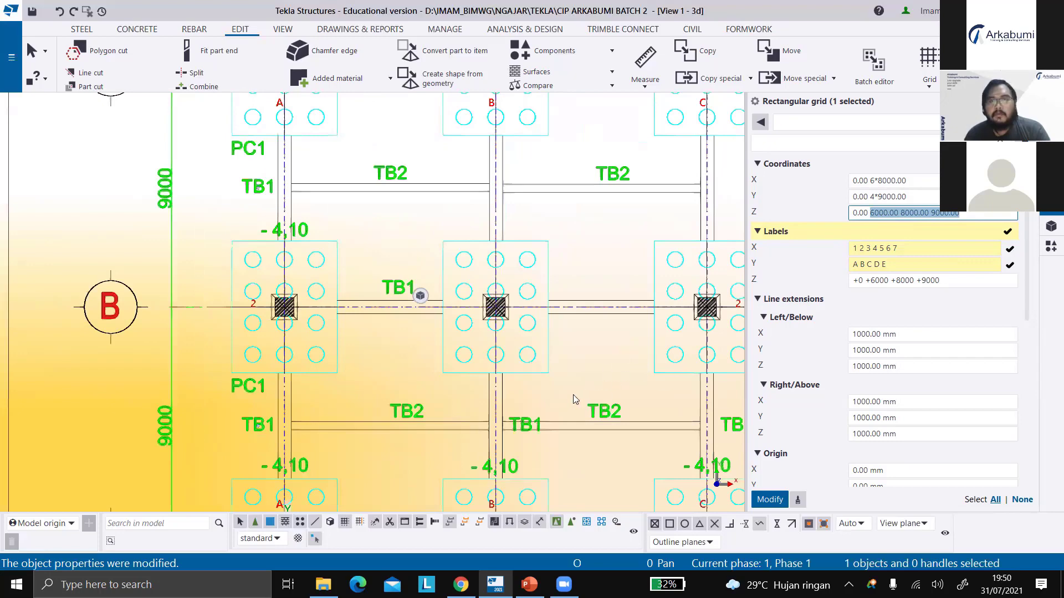
{"action": "scroll", "coordinate": [595, 353], "scroll_direction": "down", "scroll_amount": 2}
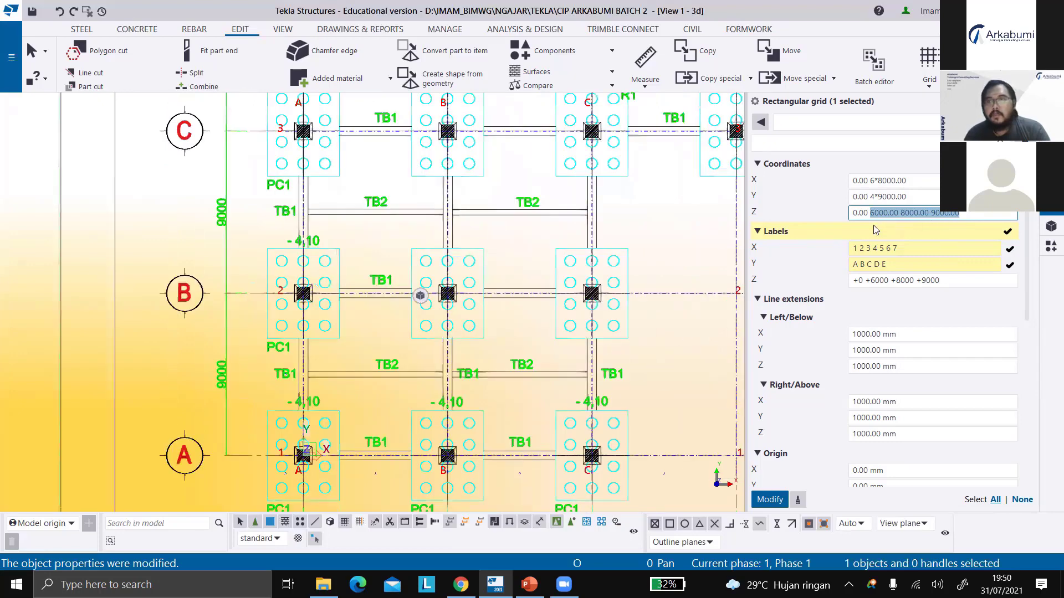
{"action": "scroll", "coordinate": [604, 221], "scroll_direction": "down", "scroll_amount": 2}
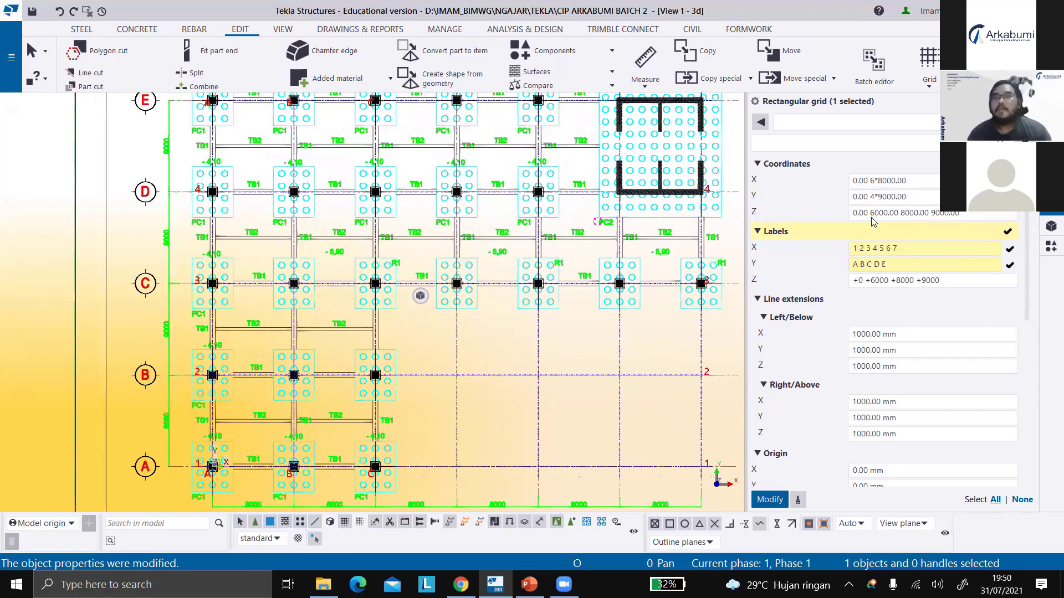
Replace the grid's Z coordinates with -8000 -4000 0, minimising the training slides and file folder to return to Tekla Structures
{"action": "left_click_drag", "start_coordinate": [964, 225], "coordinate": [886, 223]}
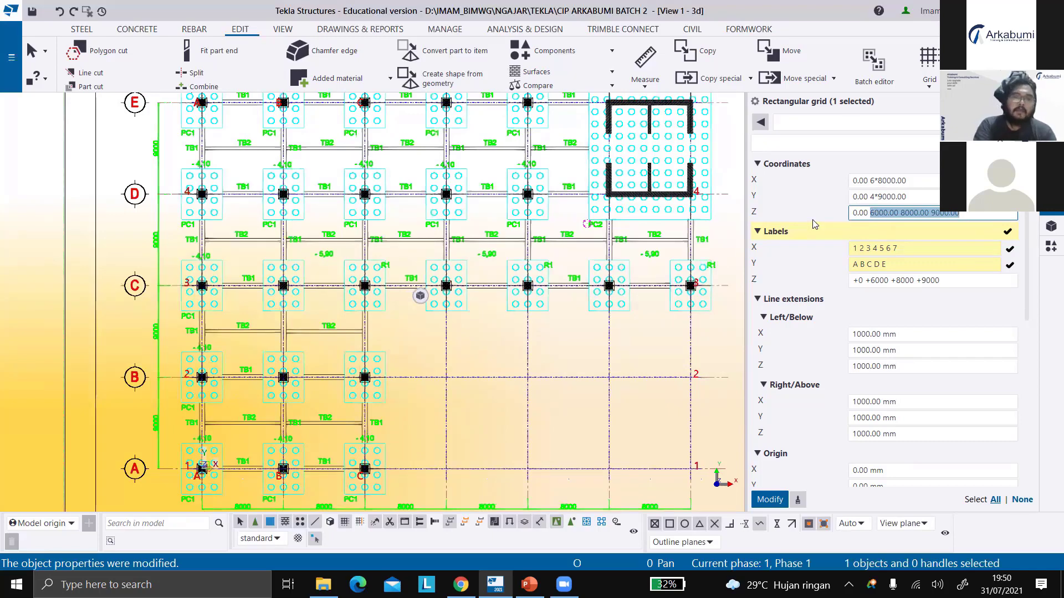
{"action": "key", "text": "ctrl+a"}
{"action": "type", "text": "-"}
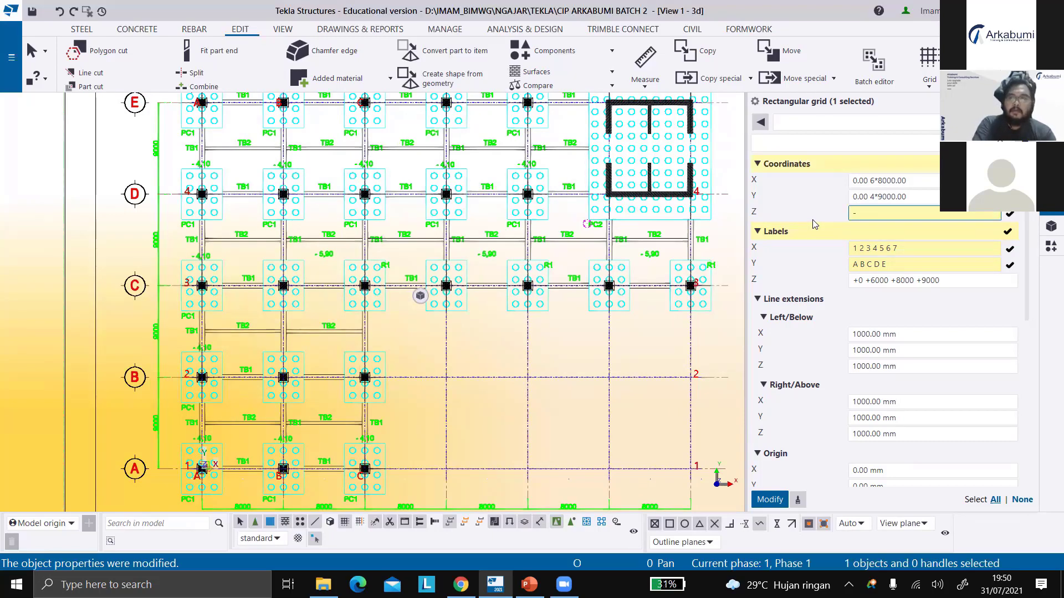
{"action": "type", "text": "4"}
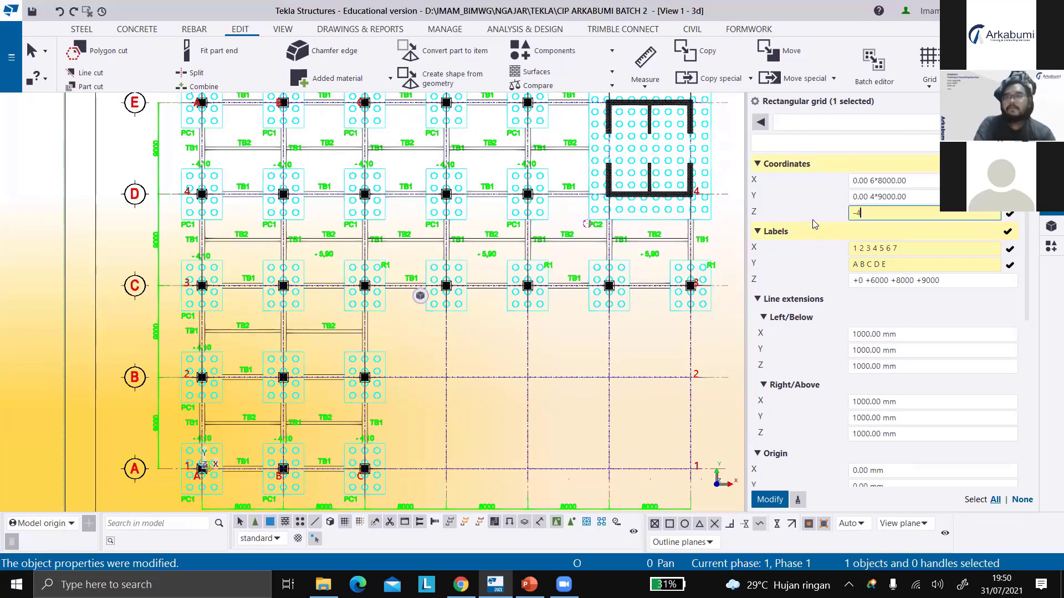
{"action": "type", "text": "000"}
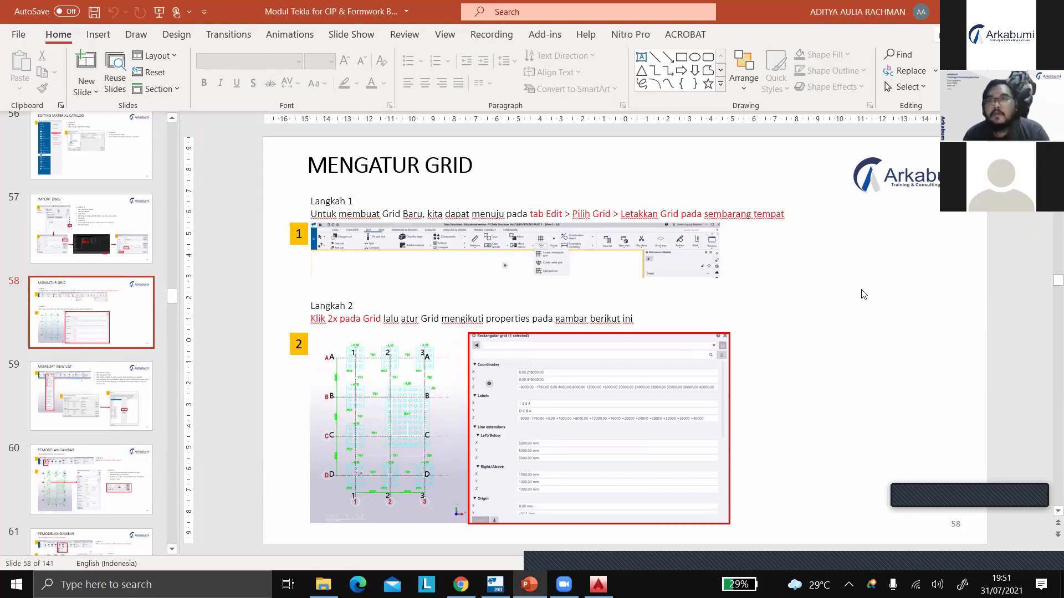
{"action": "left_click", "coordinate": [984, 12]}
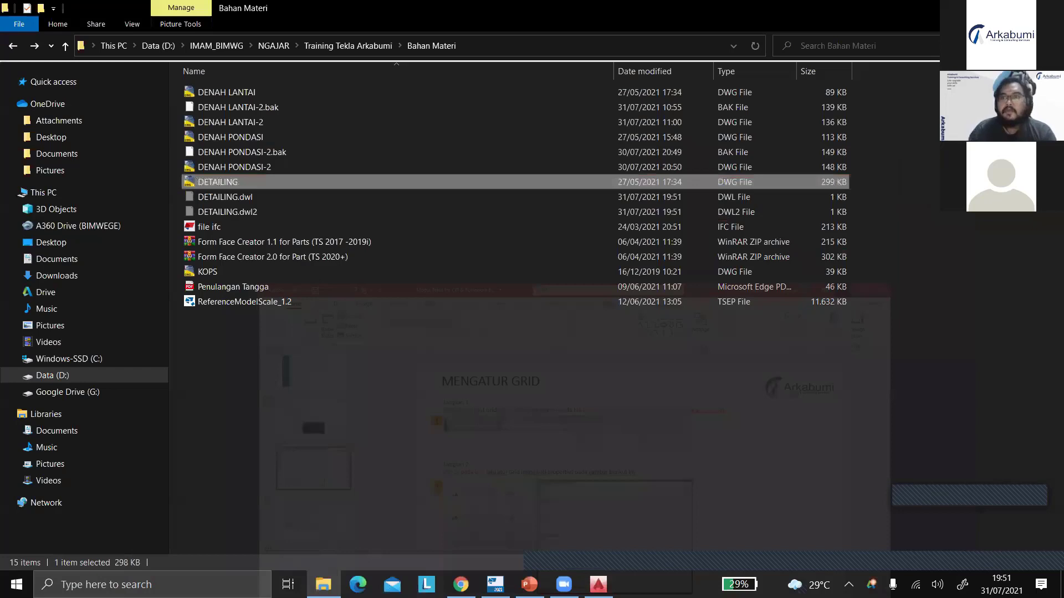
{"action": "left_click", "coordinate": [984, 11]}
{"action": "type", "text": "-8000 -4000 0"}
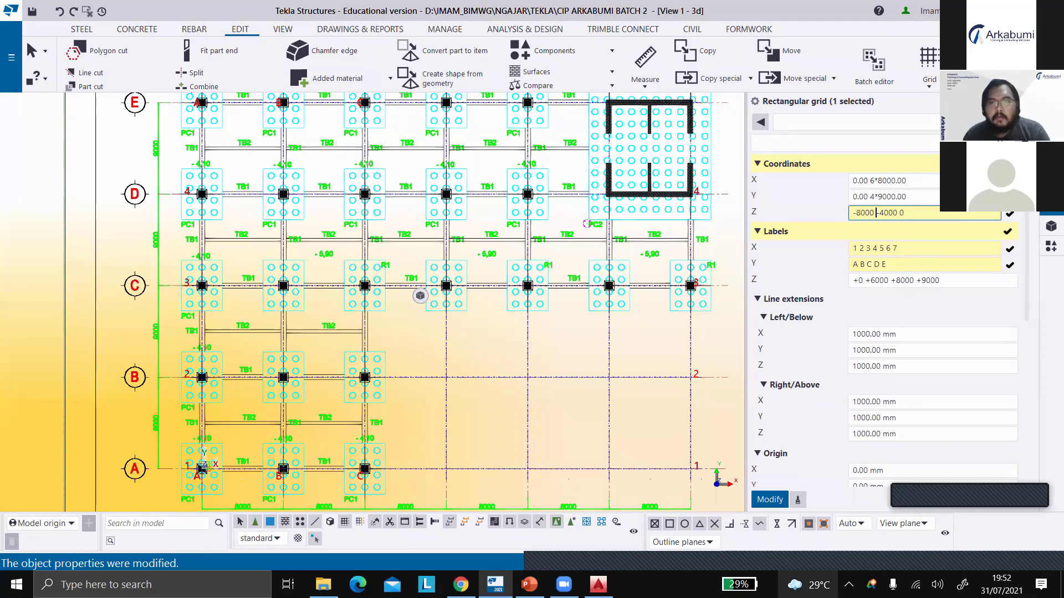
View the DETAILING drawing in AutoCAD, and switch to PowerPoint to look through the training slides following MENGATUR GRID
{"action": "mouse_move", "coordinate": [598, 584]}
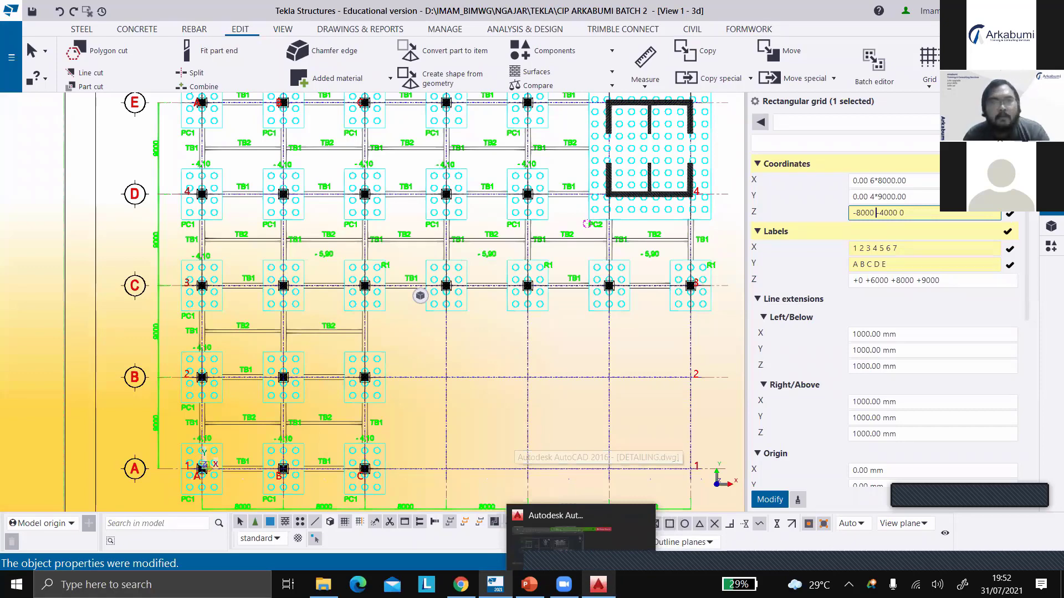
{"action": "left_click", "coordinate": [581, 532]}
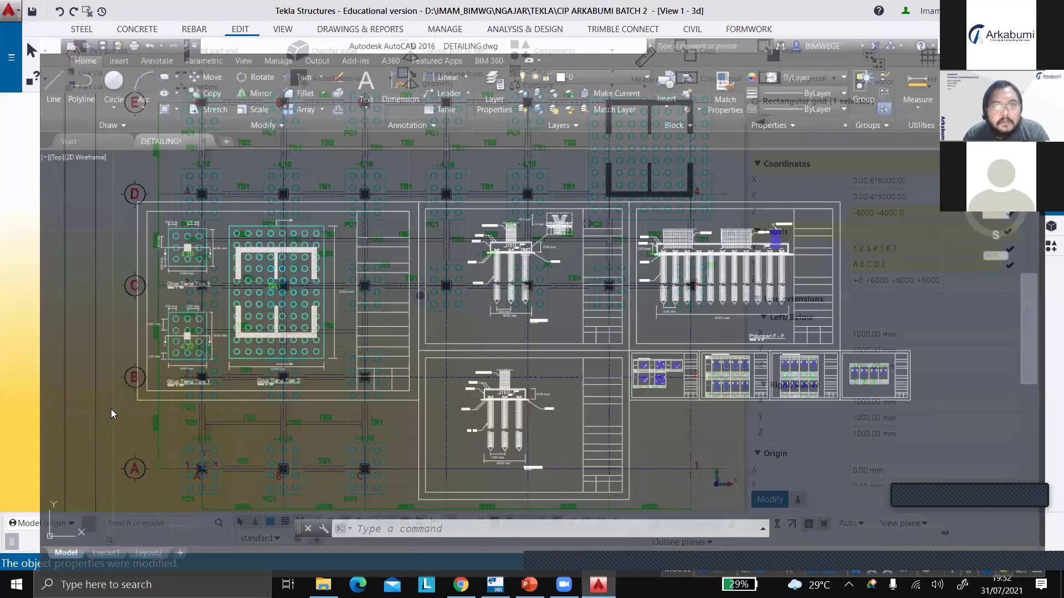
{"action": "key", "text": "alt+Tab"}
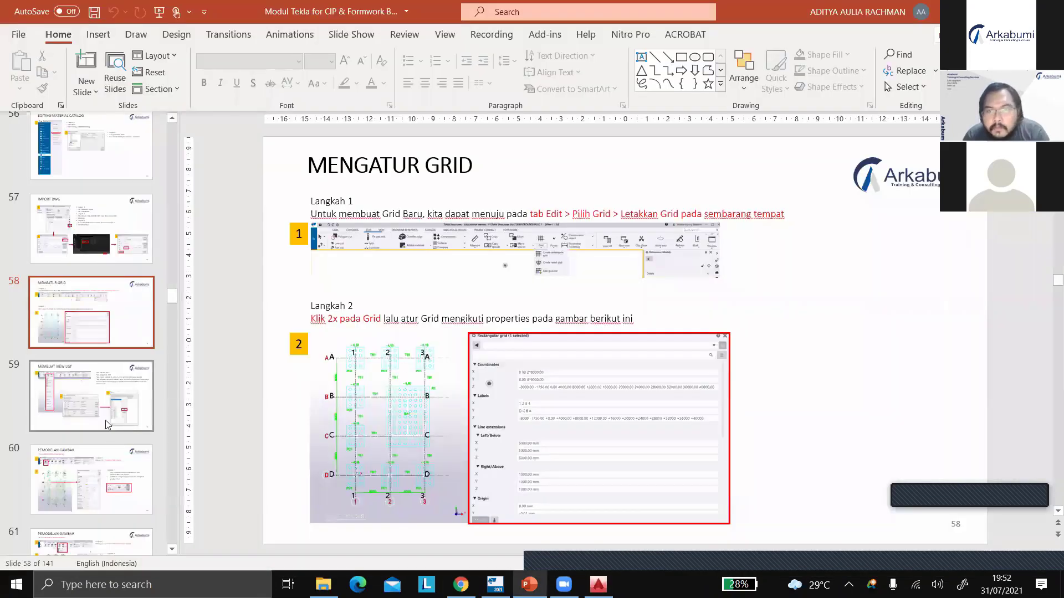
{"action": "key", "text": "Down"}
{"action": "key", "text": "Down"}
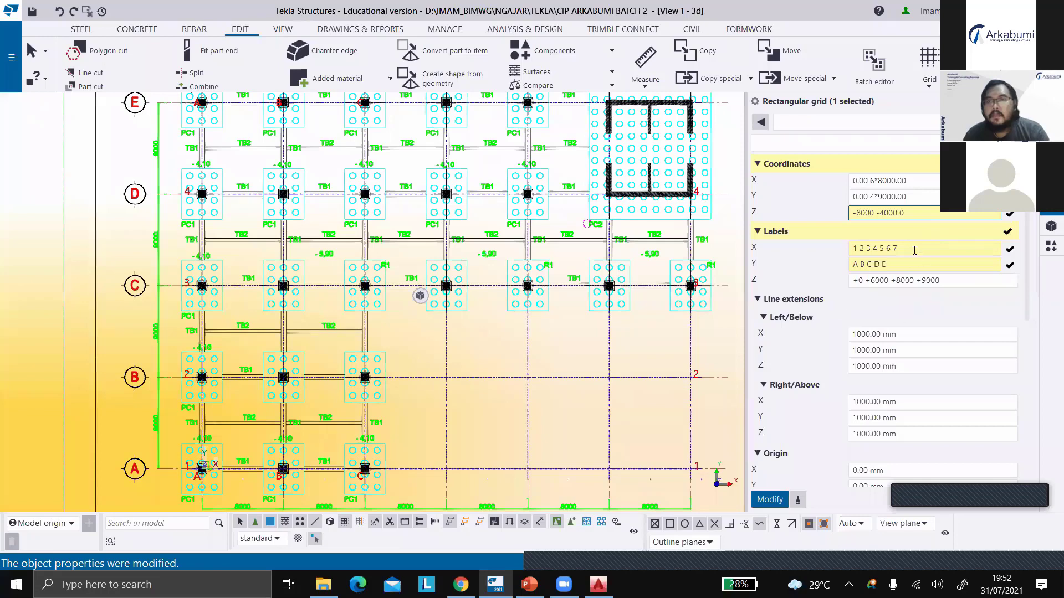
{"action": "left_click", "coordinate": [920, 215]}
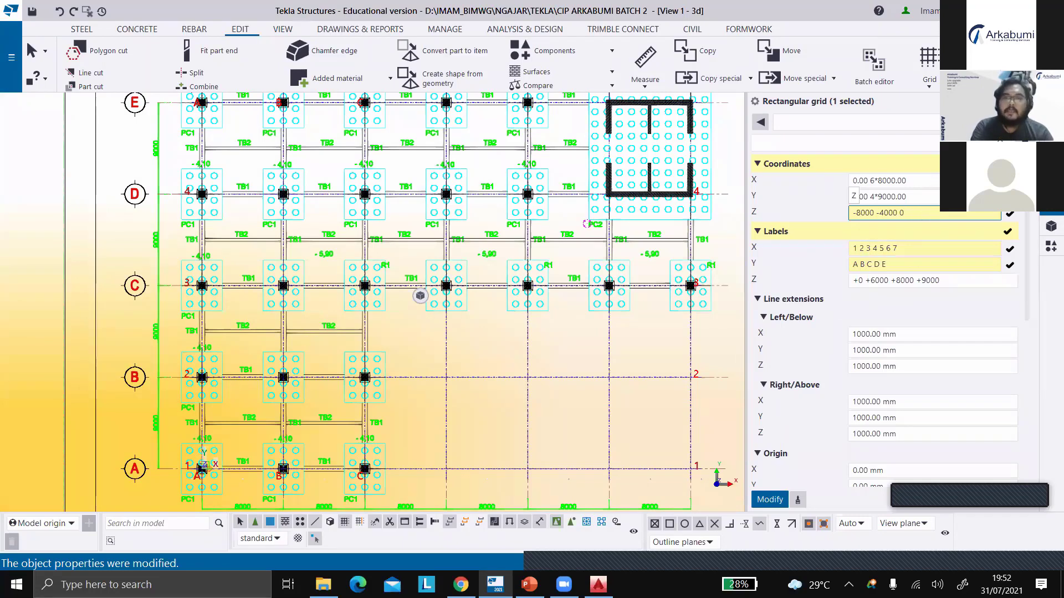
{"action": "type", "text": "4000"}
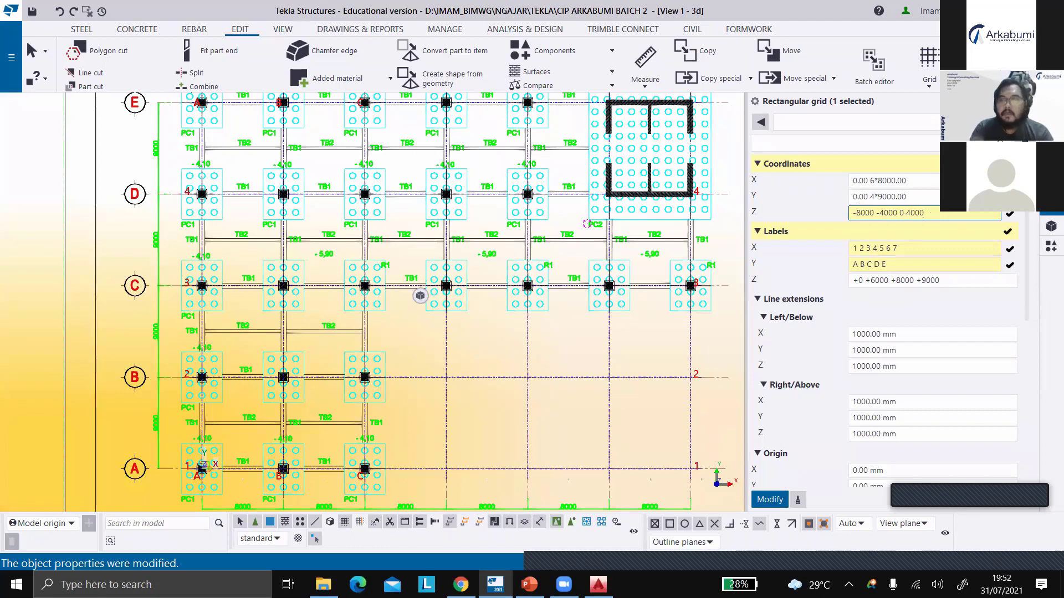
{"action": "type", "text": " 8000"}
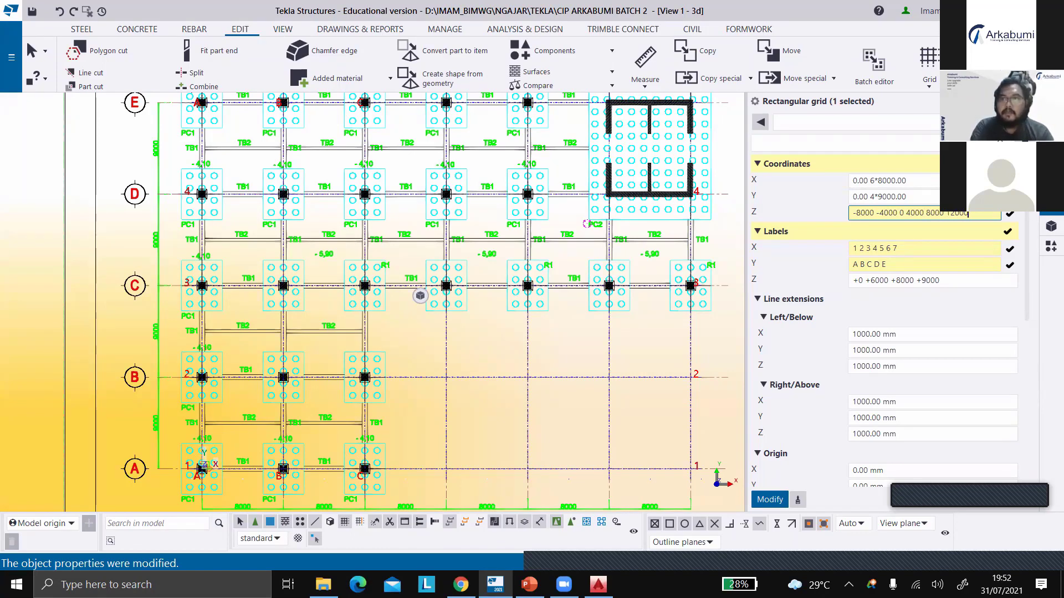
{"action": "type", "text": " 12000"}
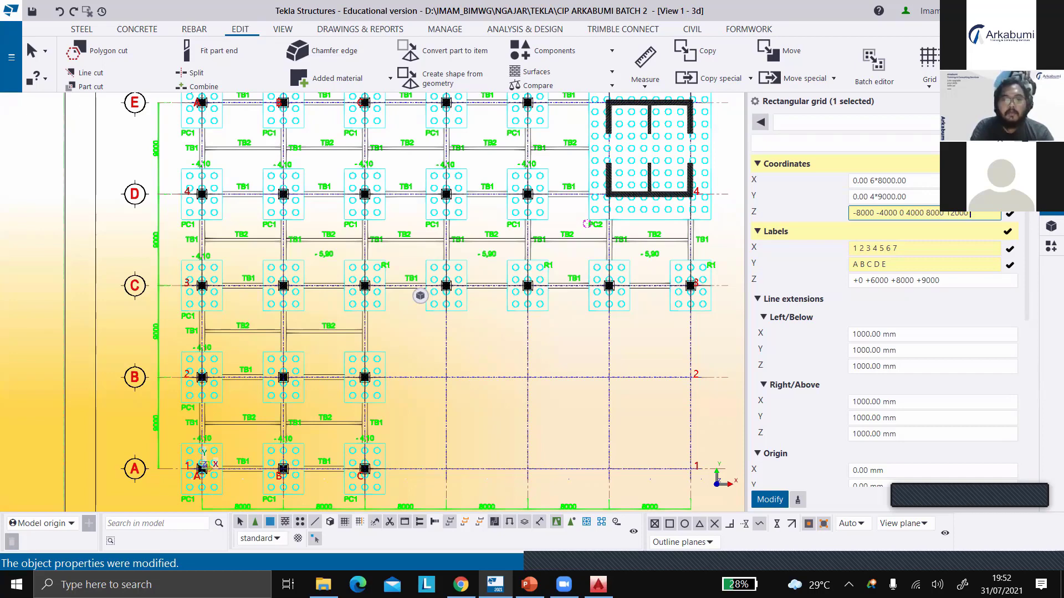
{"action": "type", "text": " 16000"}
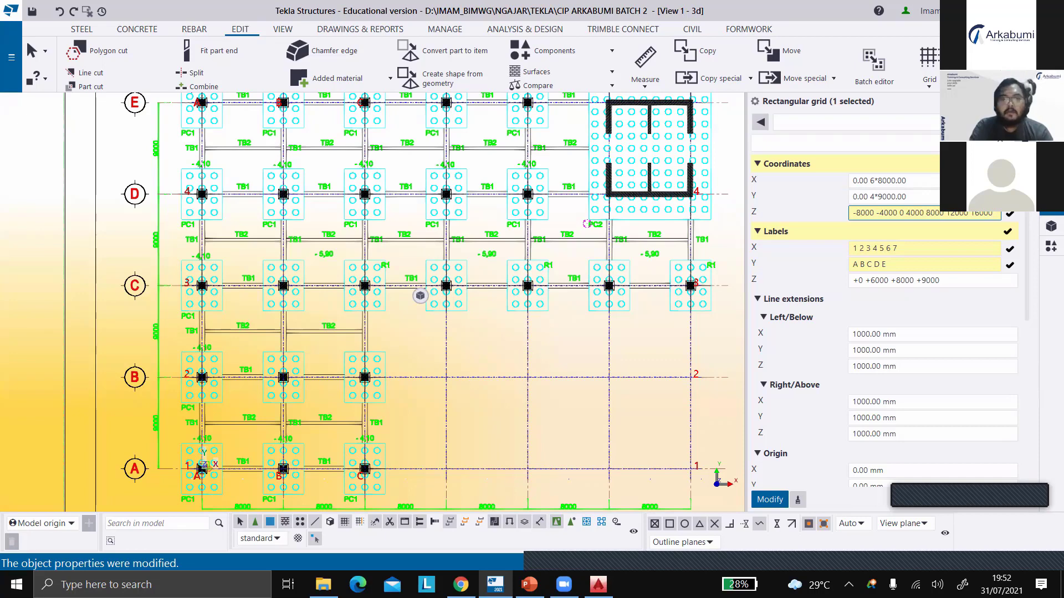
{"action": "type", "text": " 2000"}
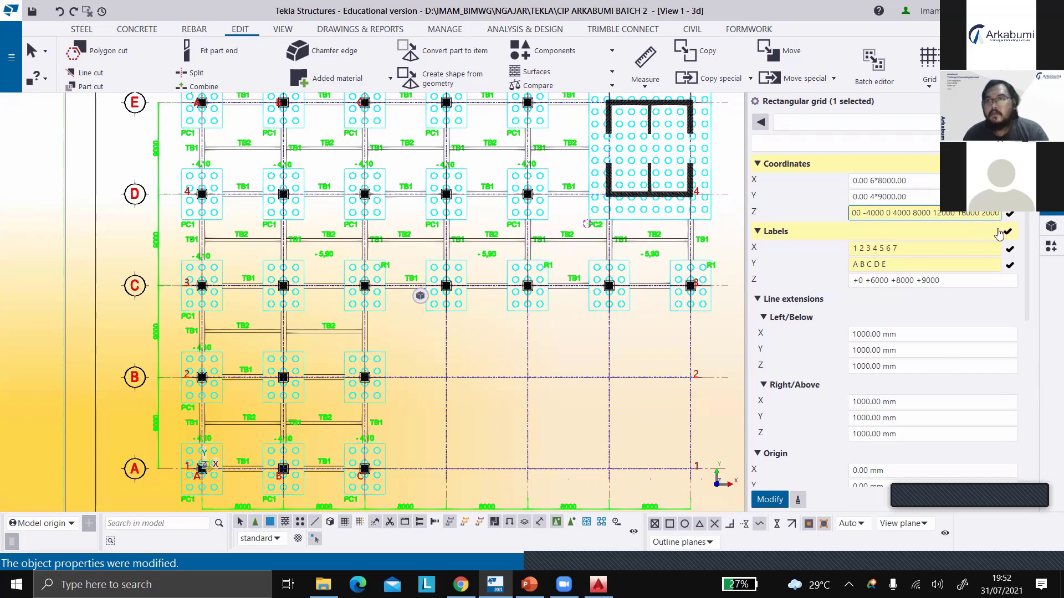
{"action": "type", "text": "0"}
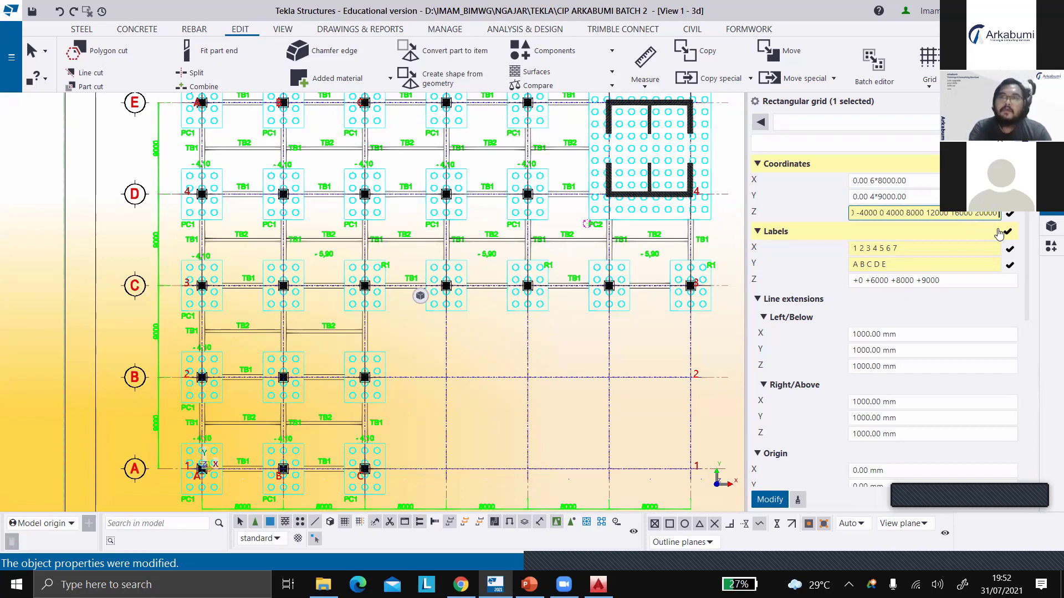
{"action": "type", "text": " 240"}
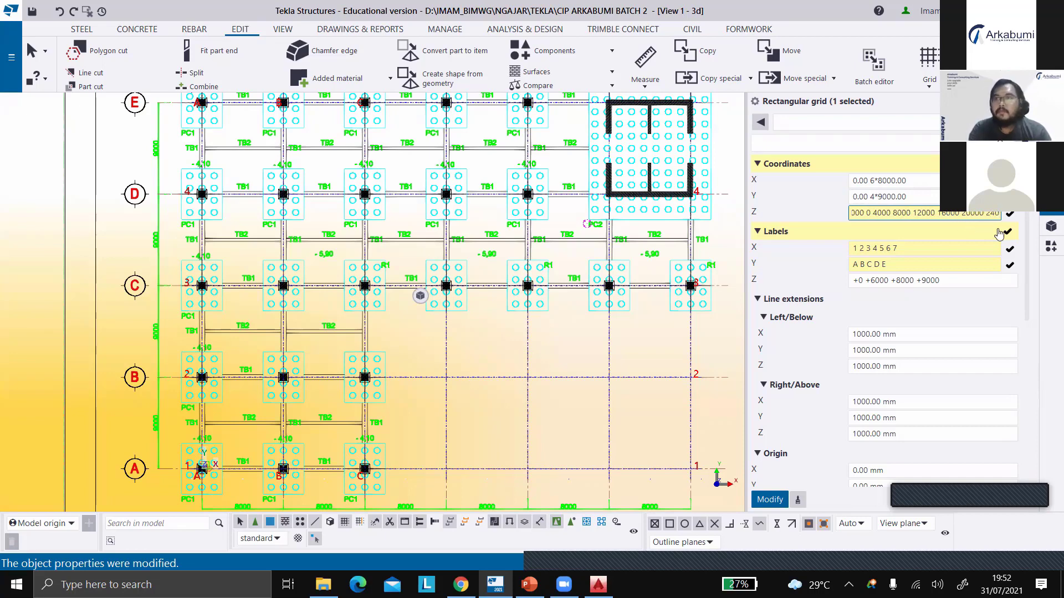
{"action": "type", "text": "00"}
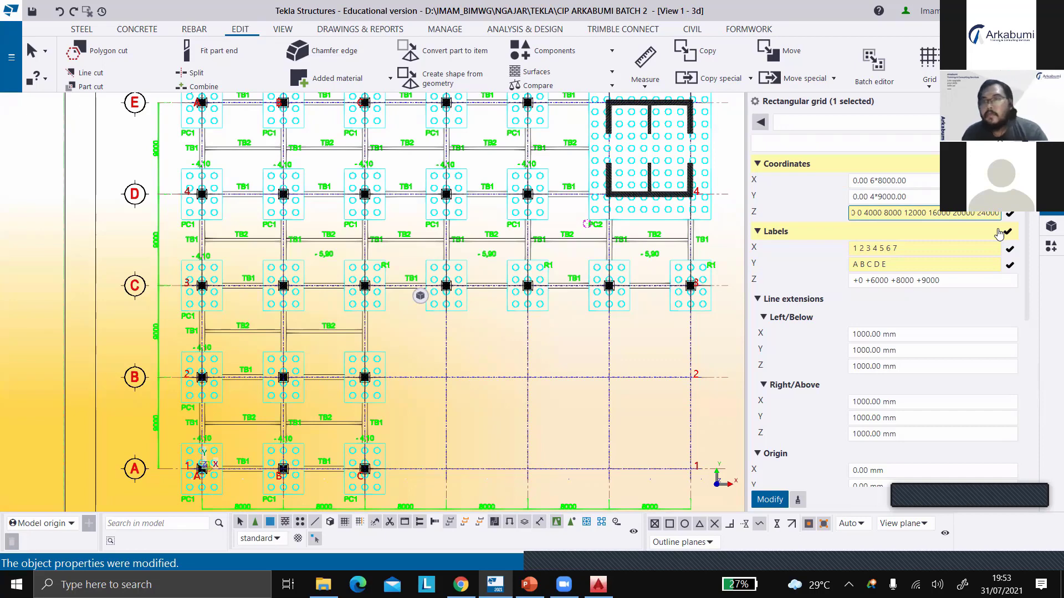
Review the grid's full Z coordinate list from the -8000 level up to the highest level entered
{"action": "left_click_drag", "start_coordinate": [955, 281], "coordinate": [745, 295]}
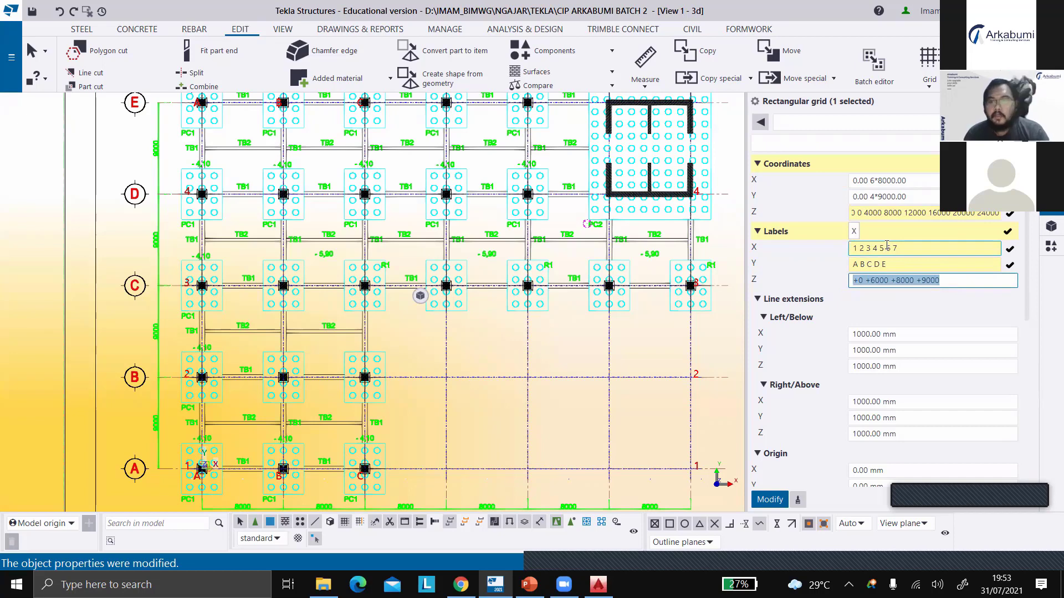
{"action": "left_click", "coordinate": [926, 213]}
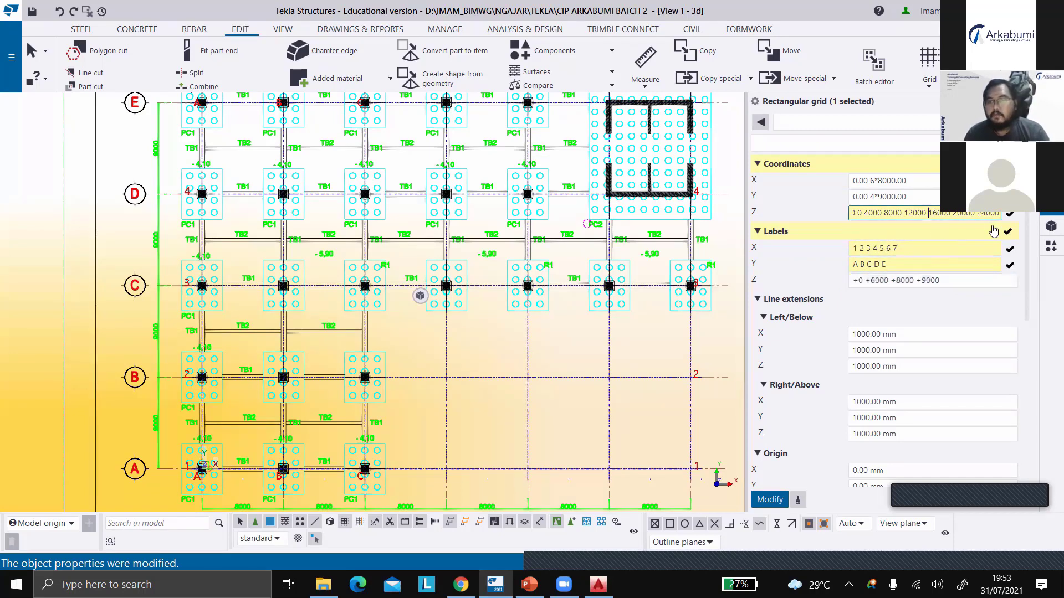
{"action": "key", "text": "Left"}
{"action": "key", "text": "Left"}
{"action": "key", "text": "Left"}
{"action": "key", "text": "Left"}
{"action": "key", "text": "Left"}
{"action": "key", "text": "Left"}
{"action": "key", "text": "Left"}
{"action": "key", "text": "Left"}
{"action": "key", "text": "Left"}
{"action": "key", "text": "Left"}
{"action": "key", "text": "Left"}
{"action": "key", "text": "Left"}
{"action": "key", "text": "Left"}
{"action": "key", "text": "Left"}
{"action": "key", "text": "Left"}
{"action": "key", "text": "Left"}
{"action": "key", "text": "Left"}
{"action": "key", "text": "Left"}
{"action": "key", "text": "Left"}
{"action": "key", "text": "Left"}
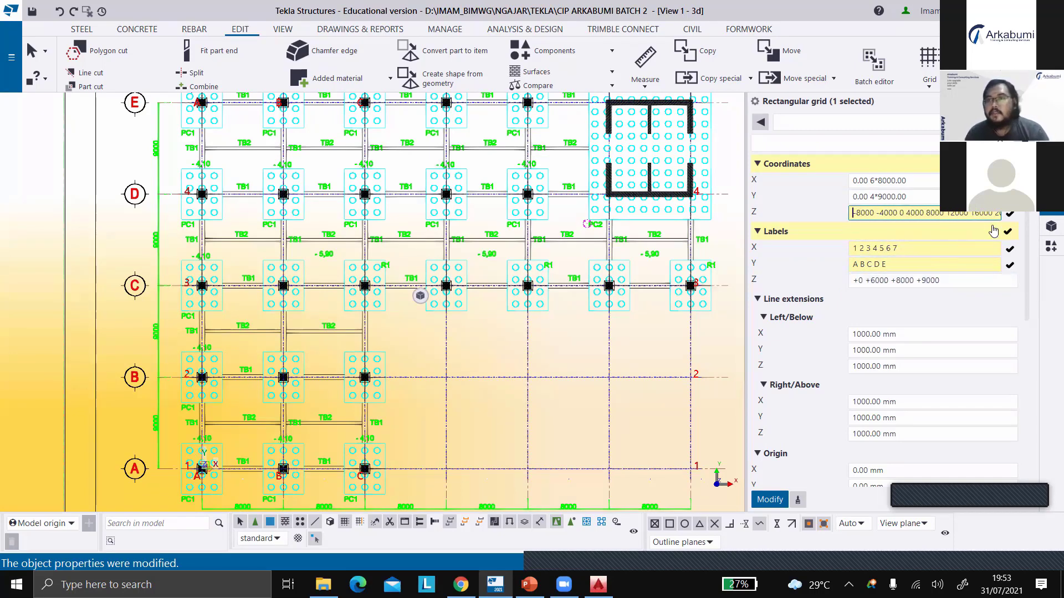
{"action": "left_click", "coordinate": [900, 213]}
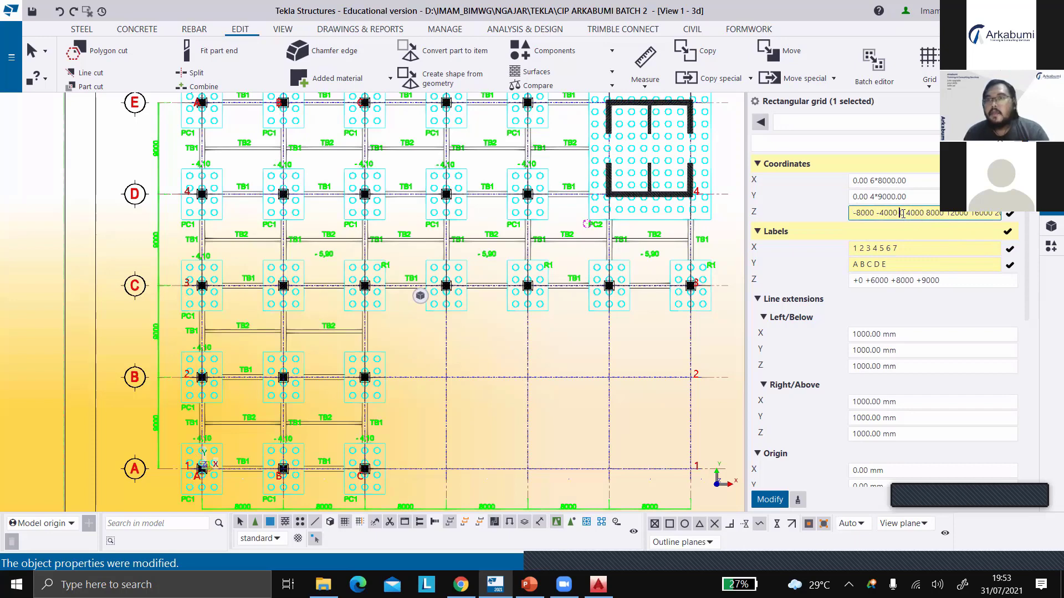
{"action": "left_click", "coordinate": [934, 213]}
{"action": "left_click", "coordinate": [942, 214]}
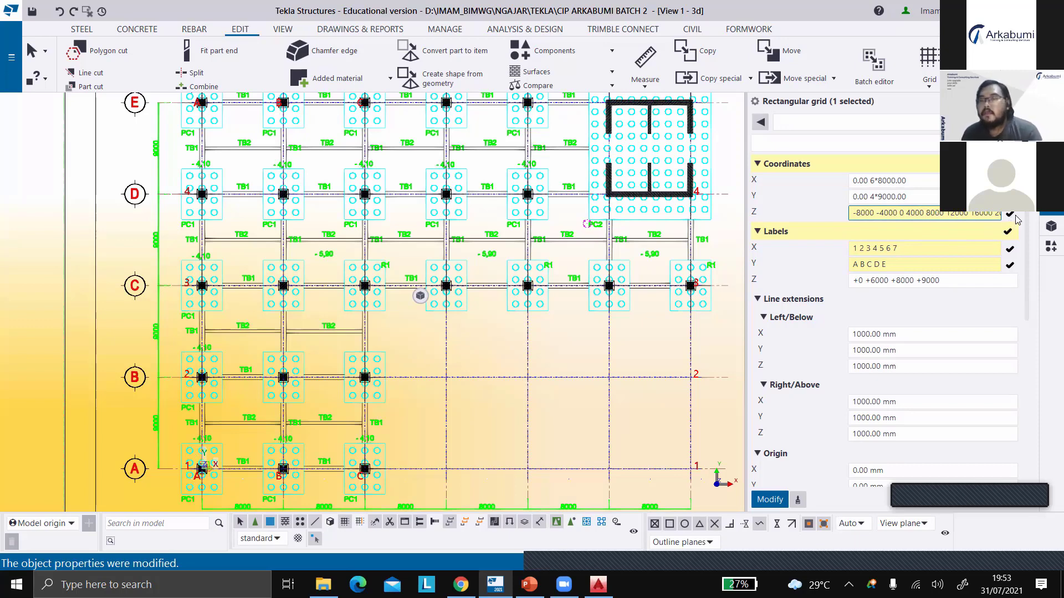
{"action": "left_click", "coordinate": [977, 217]}
{"action": "key", "text": "Right"}
{"action": "key", "text": "Right"}
{"action": "key", "text": "Right"}
{"action": "key", "text": "Right"}
{"action": "key", "text": "Right"}
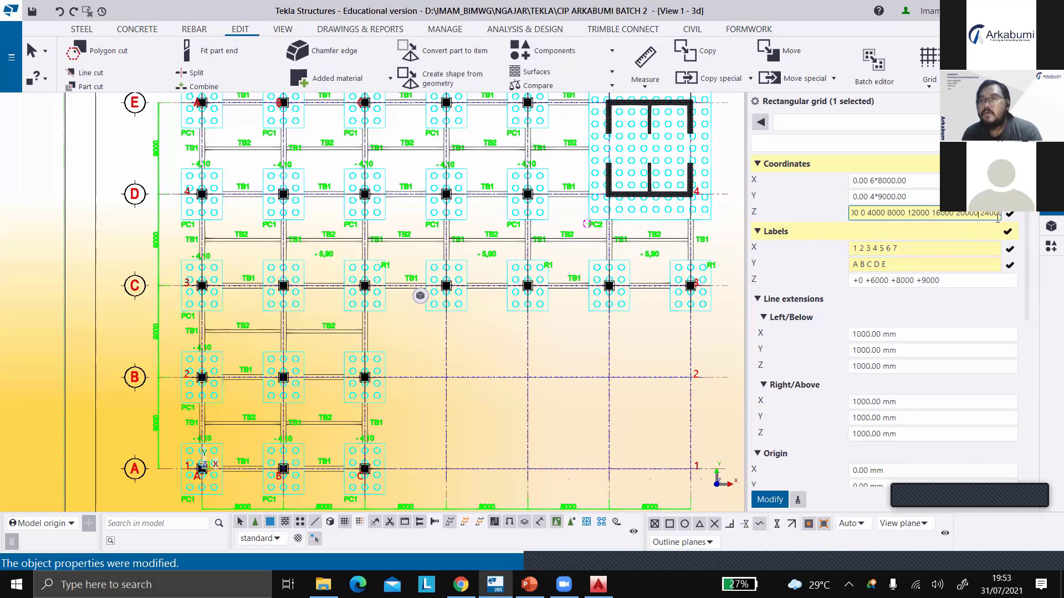
Append a 28000 level to the end of the grid's Z coordinates
{"action": "left_click", "coordinate": [998, 215]}
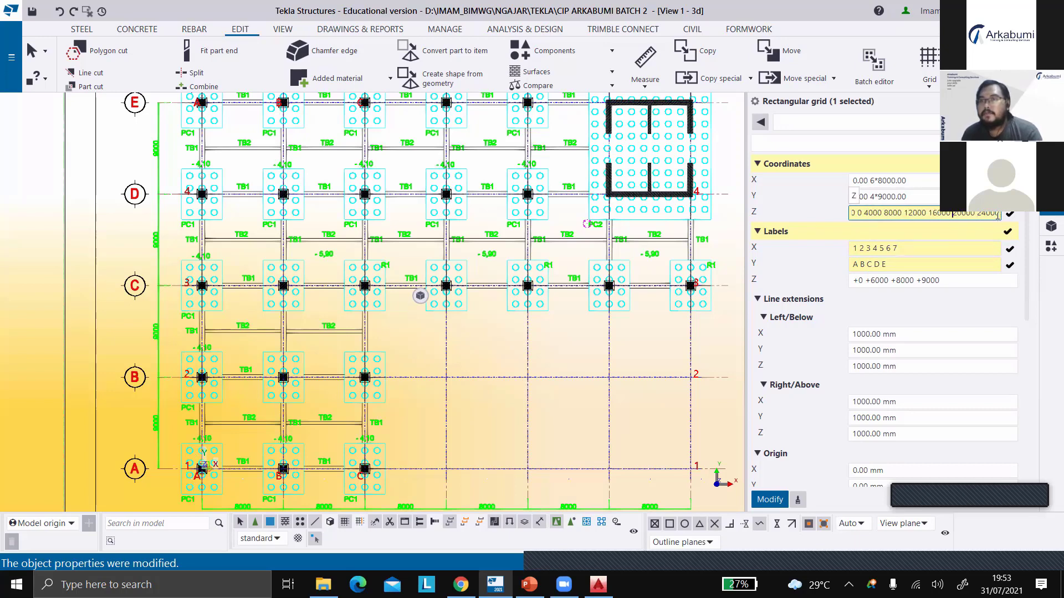
{"action": "key", "text": "Left"}
{"action": "key", "text": "Left"}
{"action": "key", "text": "Left"}
{"action": "key", "text": "Left"}
{"action": "key", "text": "Left"}
{"action": "key", "text": "Left"}
{"action": "key", "text": "Left"}
{"action": "key", "text": "Left"}
{"action": "key", "text": "Left"}
{"action": "key", "text": "Left"}
{"action": "key", "text": "Left"}
{"action": "key", "text": "Left"}
{"action": "key", "text": "Left"}
{"action": "key", "text": "Left"}
{"action": "key", "text": "Left"}
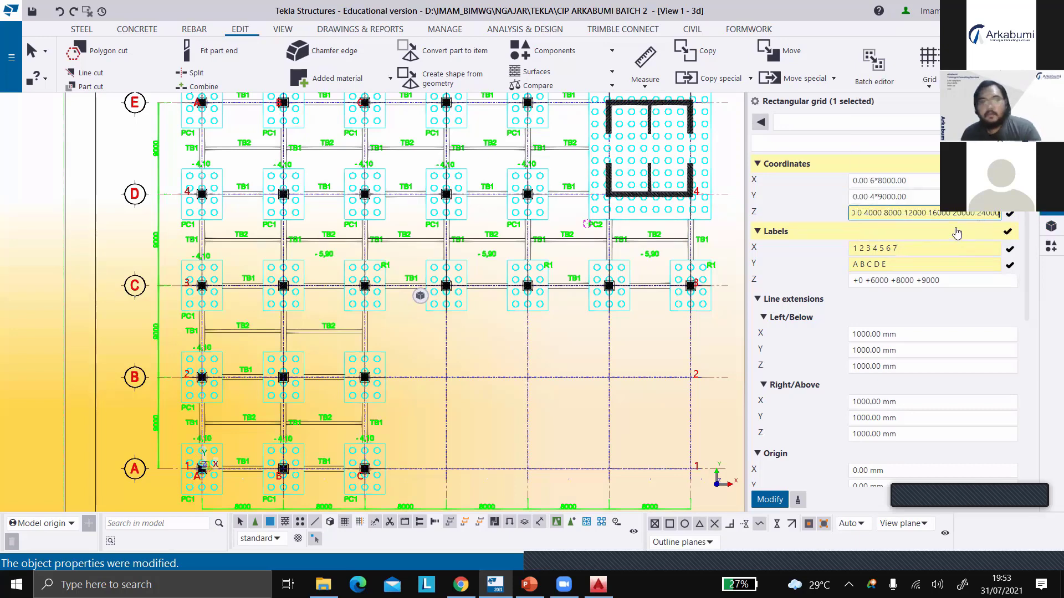
{"action": "type", "text": "28000"}
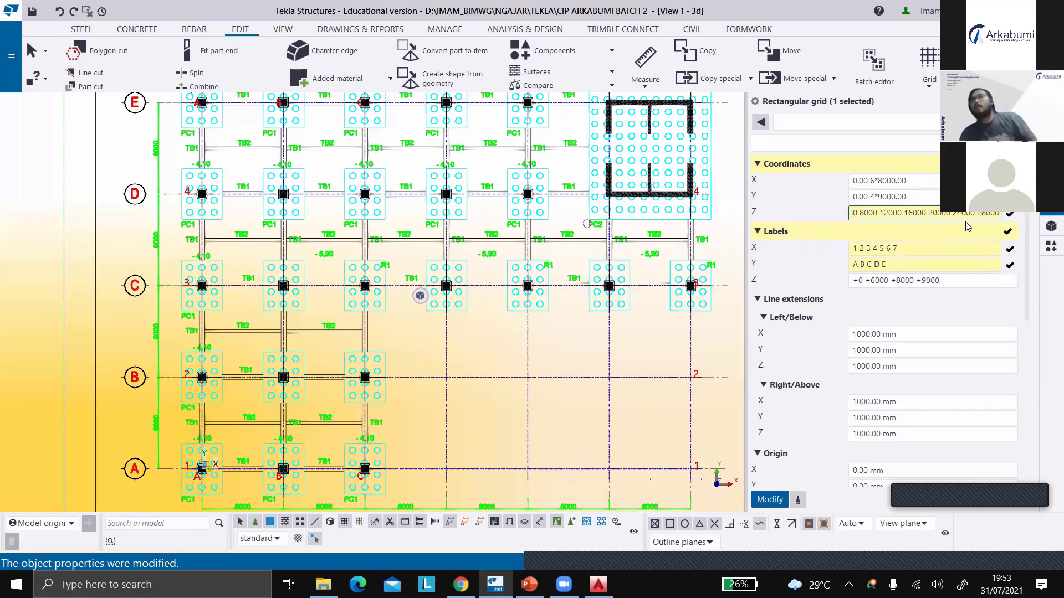
Replace the grid's default Z labels with EL-8 B1 L1 L2, checking them against the Z coordinates
{"action": "left_click", "coordinate": [939, 280]}
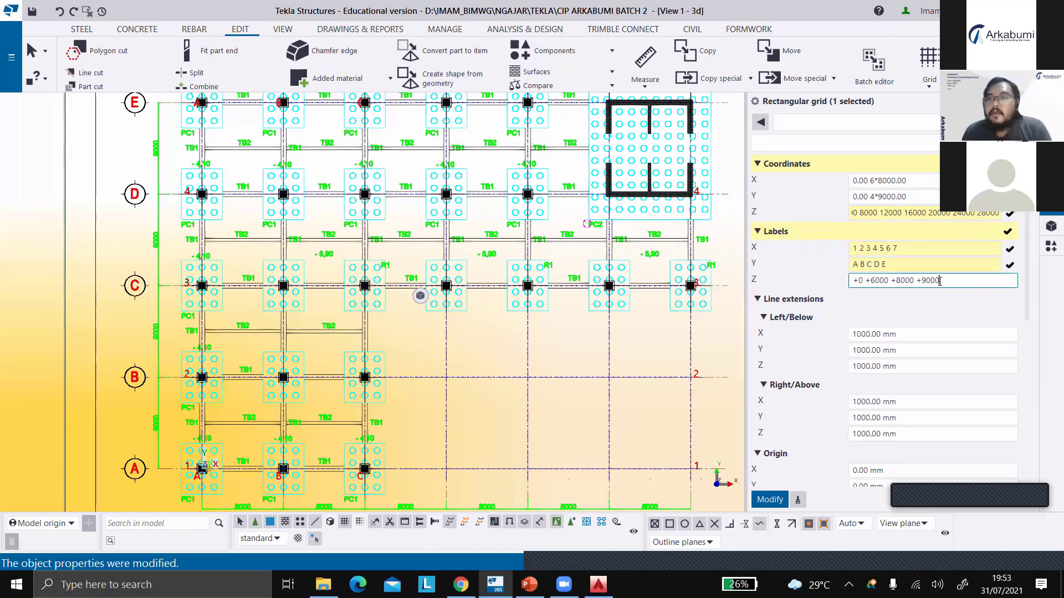
{"action": "left_click_drag", "start_coordinate": [939, 281], "coordinate": [817, 281]}
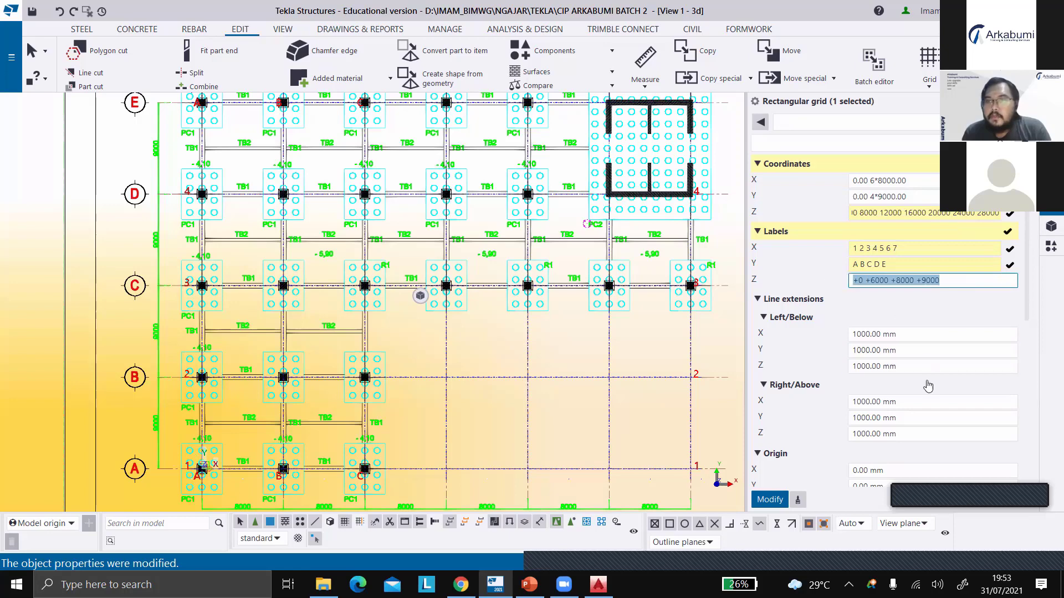
{"action": "left_click", "coordinate": [879, 213]}
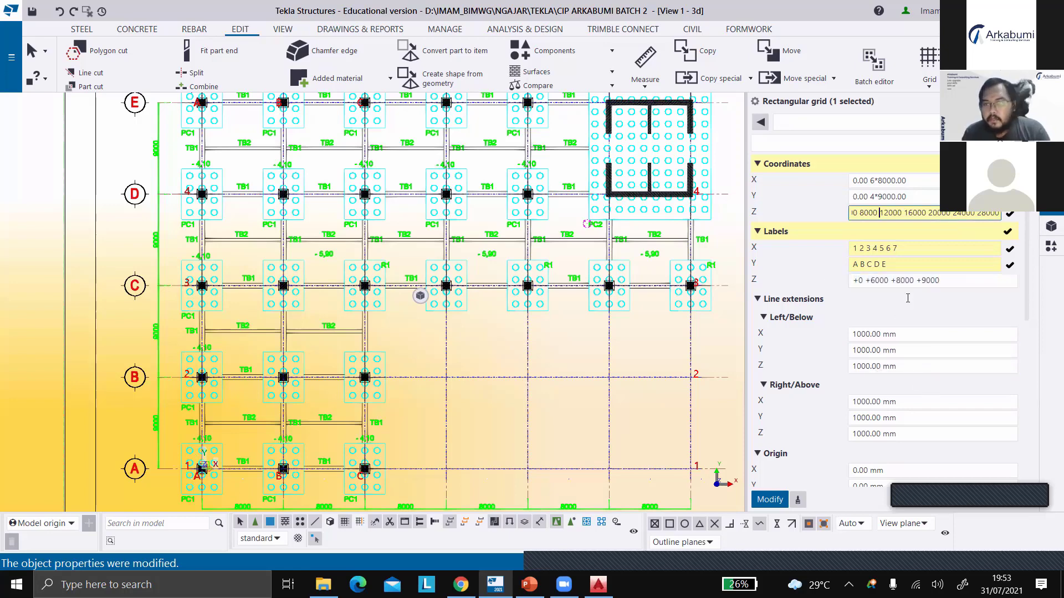
{"action": "left_click", "coordinate": [967, 280]}
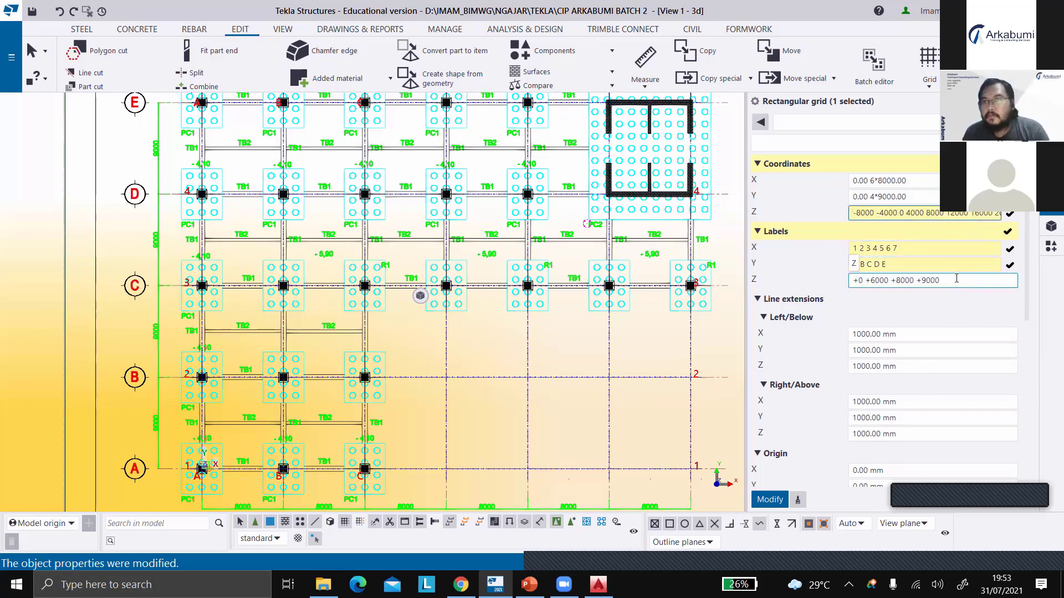
{"action": "left_click_drag", "start_coordinate": [954, 280], "coordinate": [758, 287]}
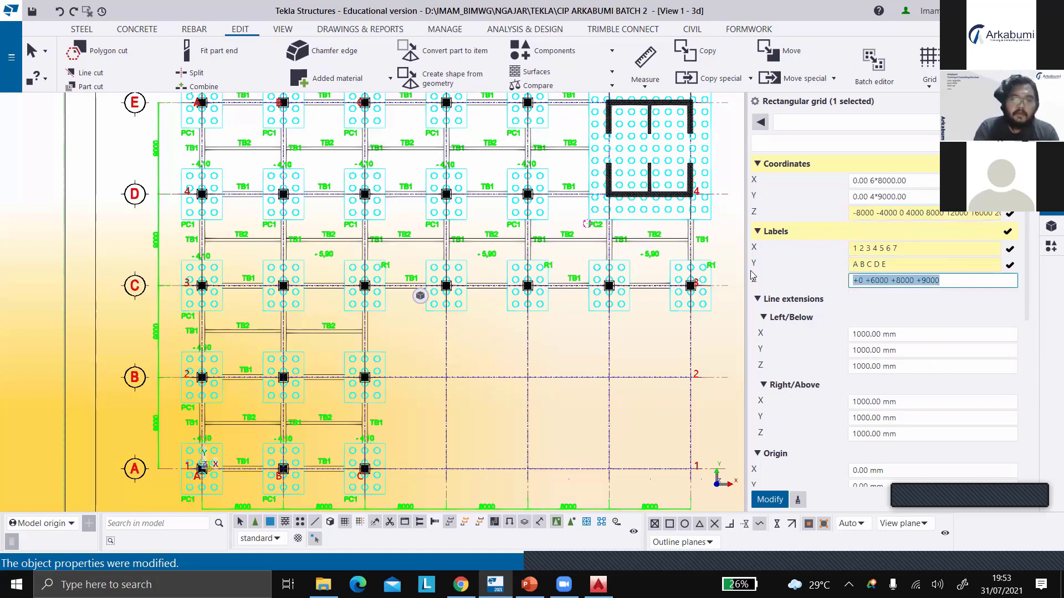
{"action": "type", "text": "EL-8"}
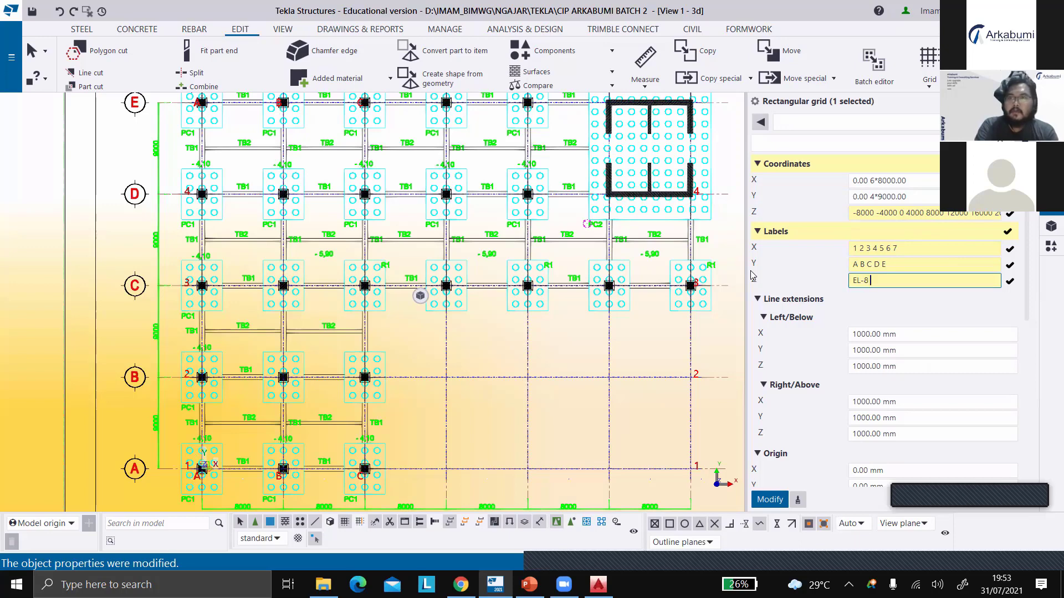
{"action": "type", "text": "B"}
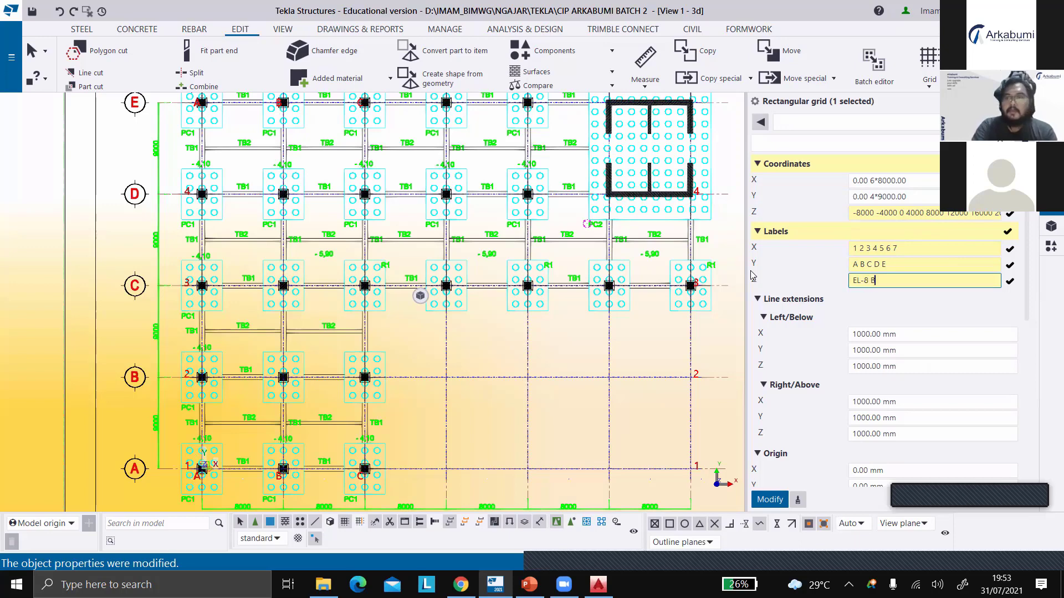
{"action": "type", "text": "1 L"}
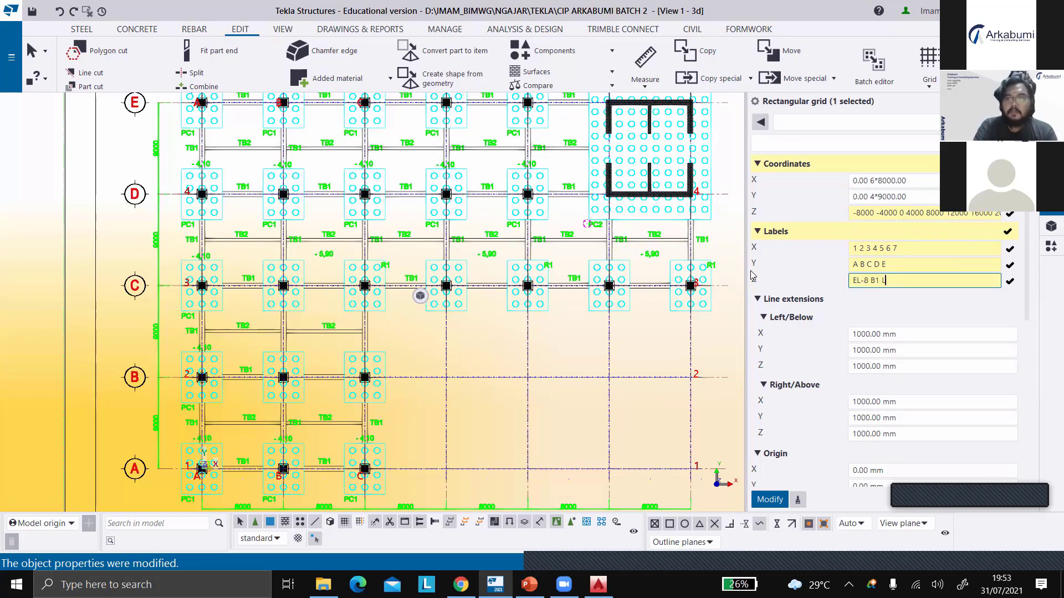
{"action": "type", "text": "1 L2"}
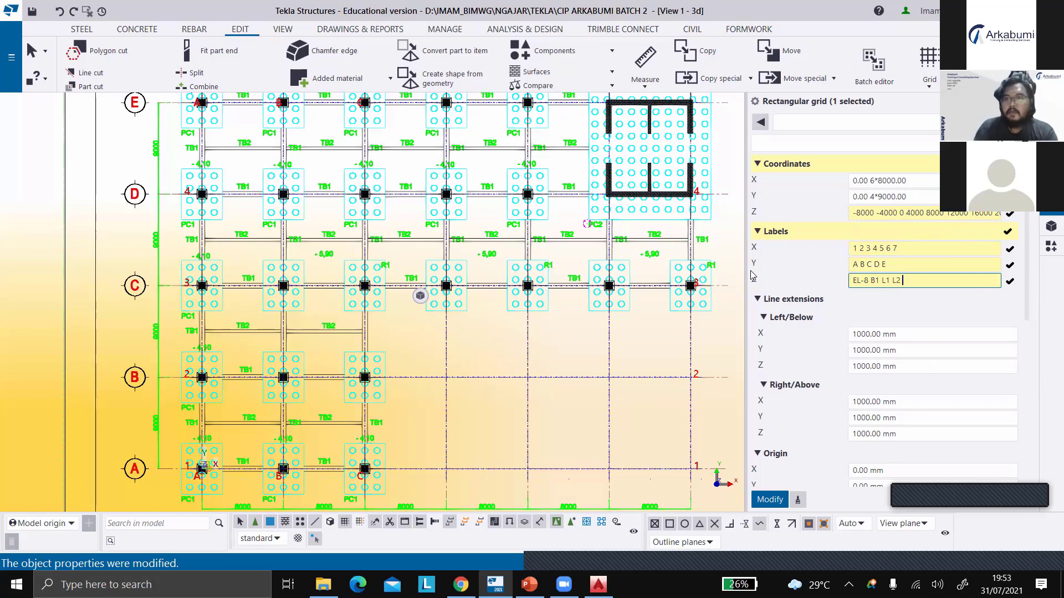
Rename the first Z label from EL-8 to PILE
{"action": "left_click_drag", "start_coordinate": [869, 279], "coordinate": [842, 281]}
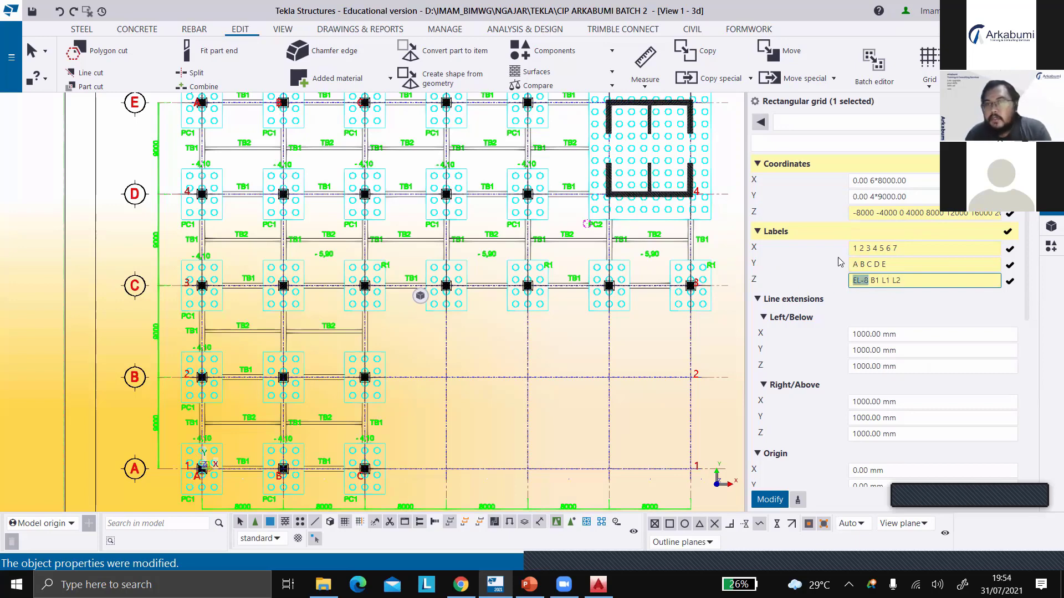
{"action": "type", "text": "POND"}
{"action": "key", "text": "BackSpace"}
{"action": "key", "text": "BackSpace"}
{"action": "key", "text": "BackSpace"}
{"action": "key", "text": "BackSpace"}
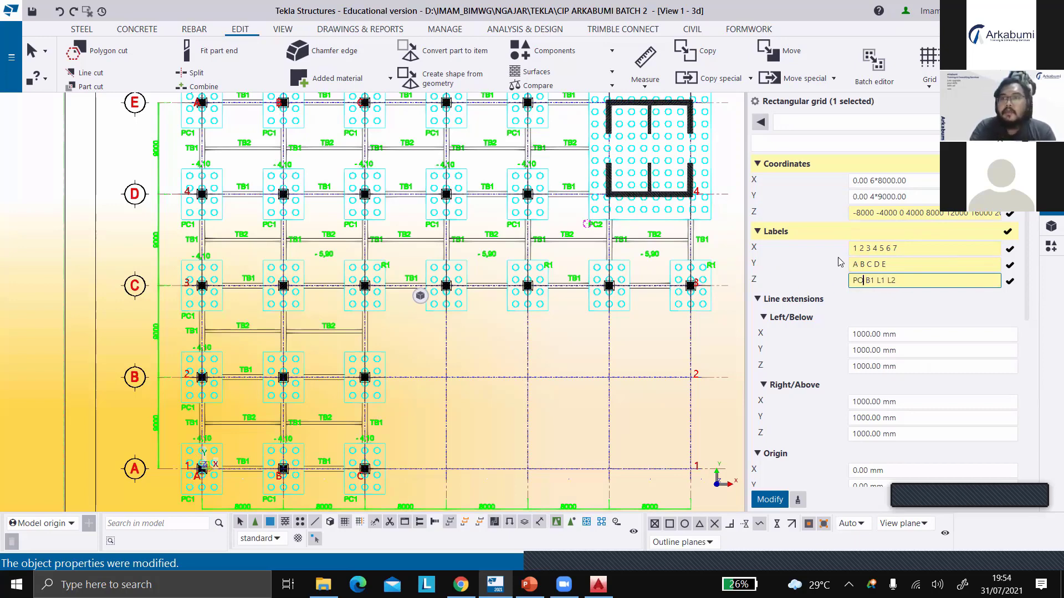
{"action": "type", "text": "PILE"}
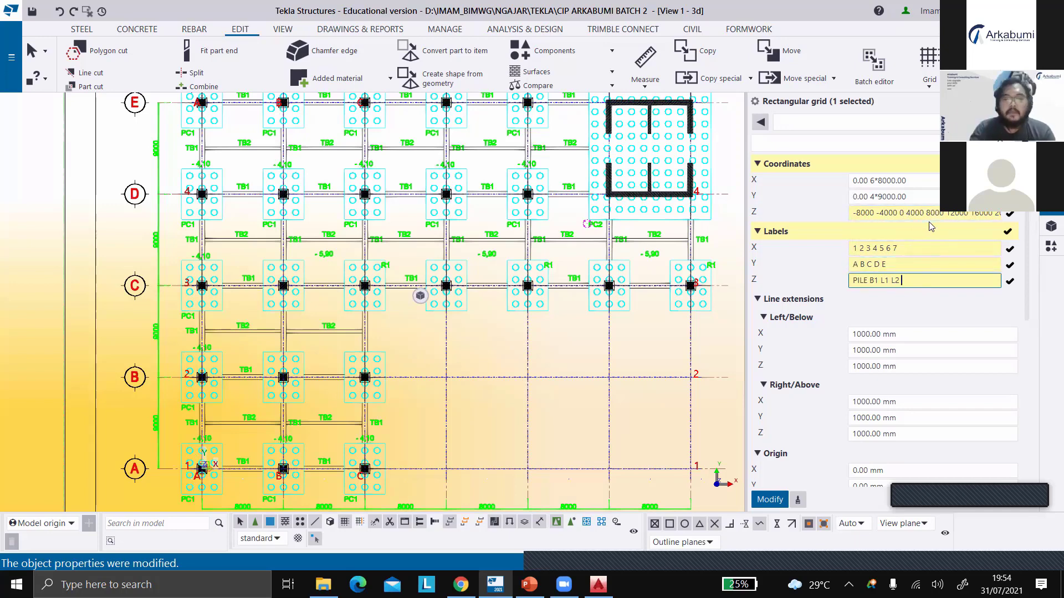
Complete the grid's Z labels with L3 L4 L5 L6 L7 L.ATAP after PILE B1 L1 L2, and apply them to the grid
{"action": "type", "text": "L3 L4 L"}
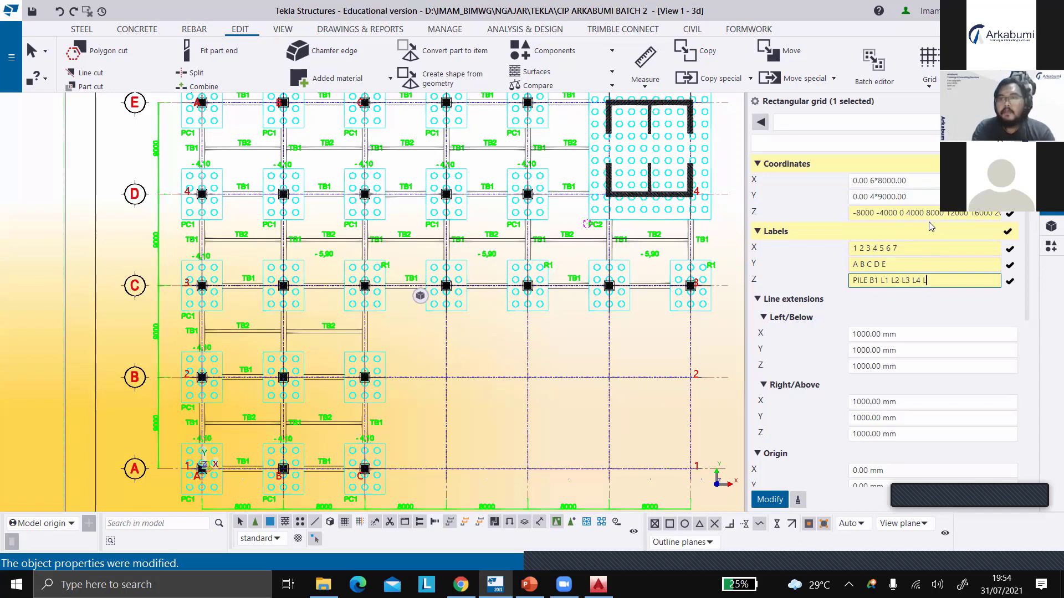
{"action": "type", "text": "5 L6L"}
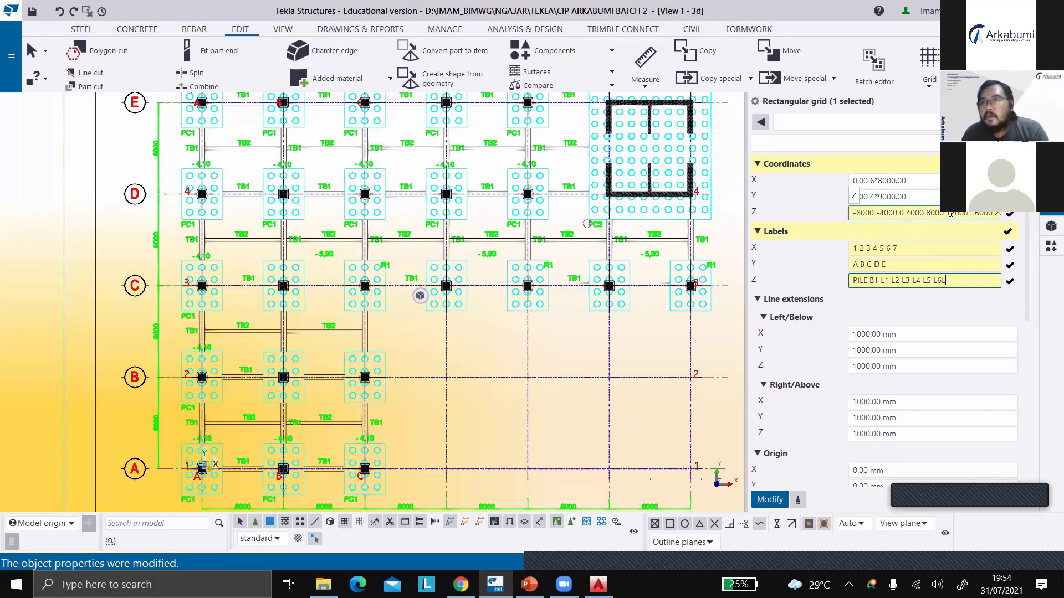
{"action": "left_click", "coordinate": [998, 215]}
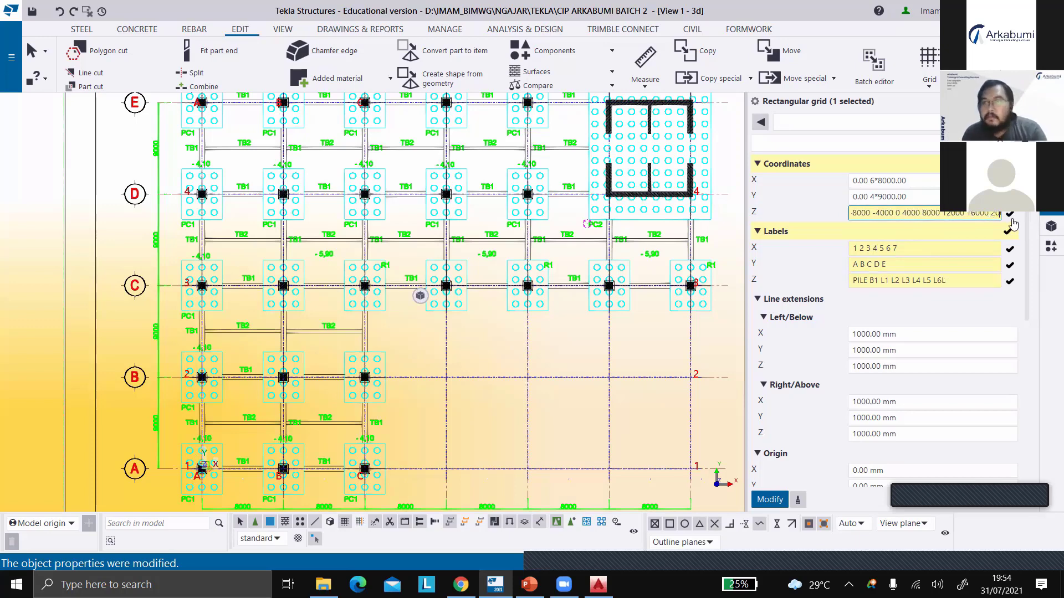
{"action": "key", "text": "End"}
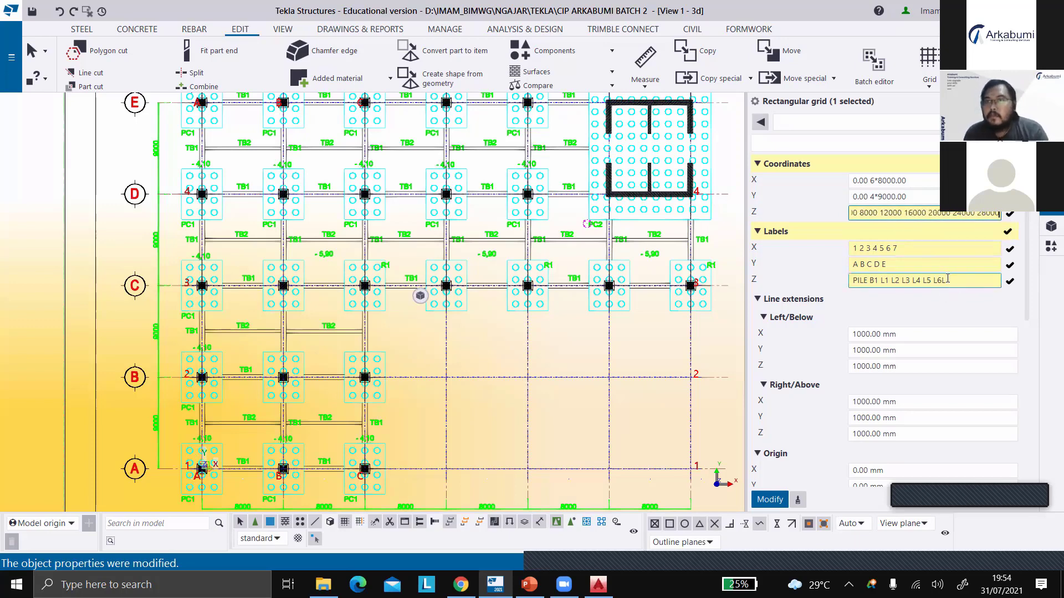
{"action": "left_click", "coordinate": [972, 278]}
{"action": "type", "text": "L7 "}
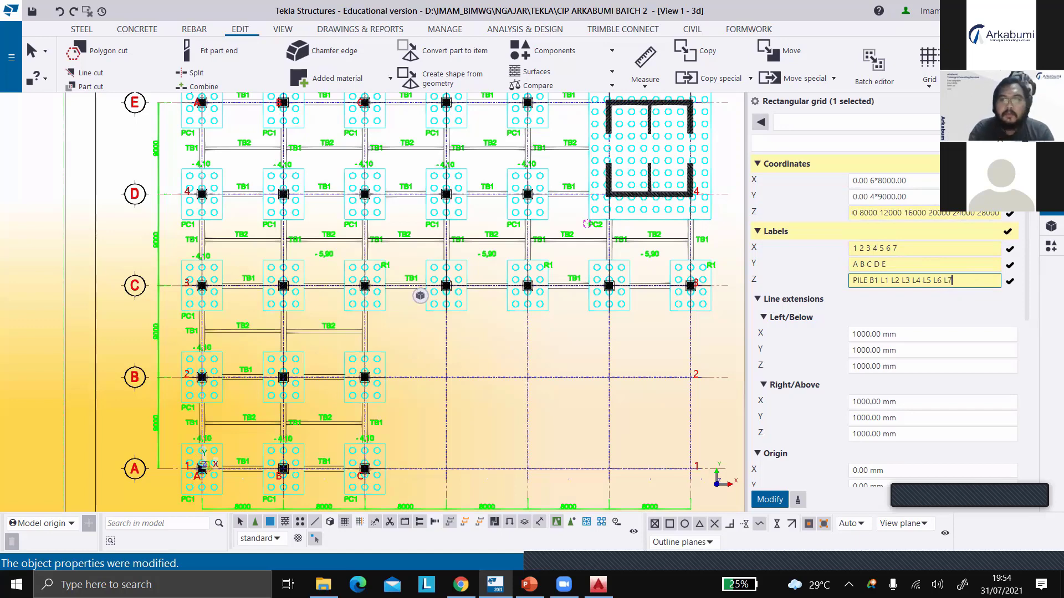
{"action": "type", "text": "L.AT"}
{"action": "type", "text": "AP"}
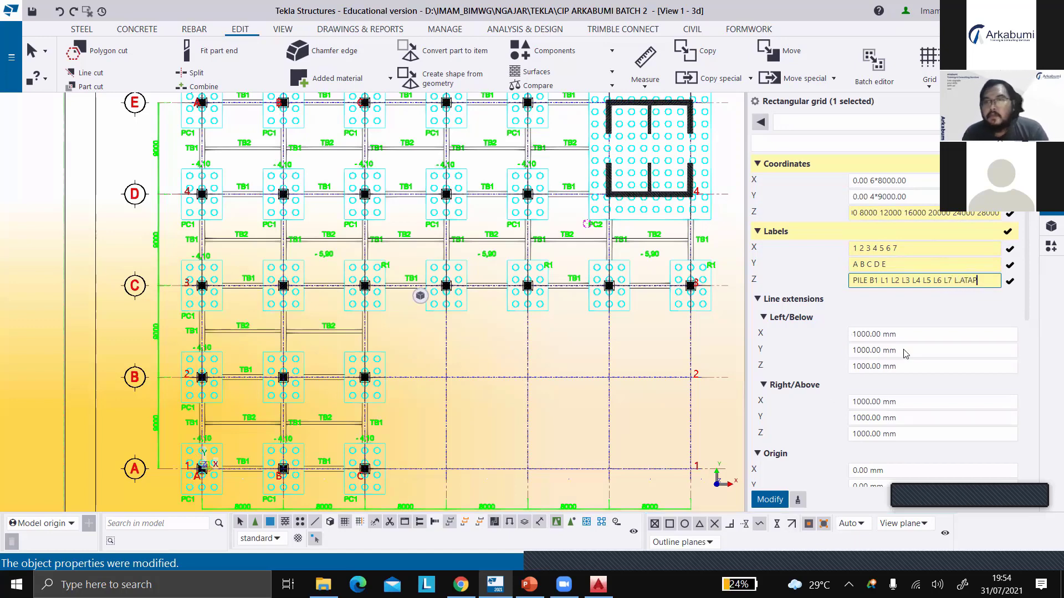
{"action": "left_click", "coordinate": [772, 500]}
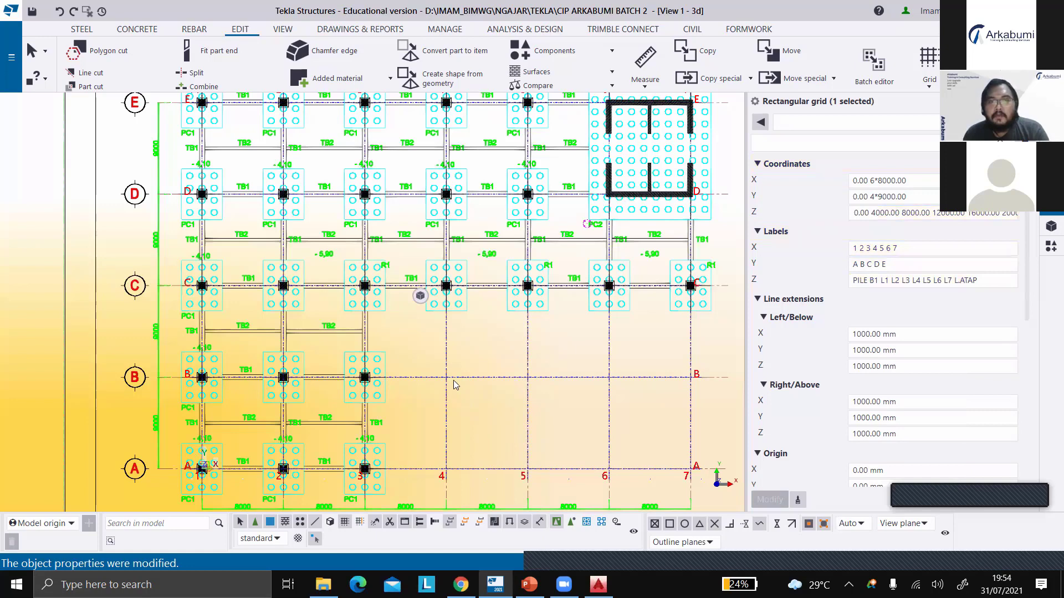
Set all of the grid's line extensions, Left/Below and Right/Above in X, Y and Z, to 2000 mm and apply them
{"action": "scroll", "coordinate": [453, 350], "scroll_direction": "down", "scroll_amount": 1}
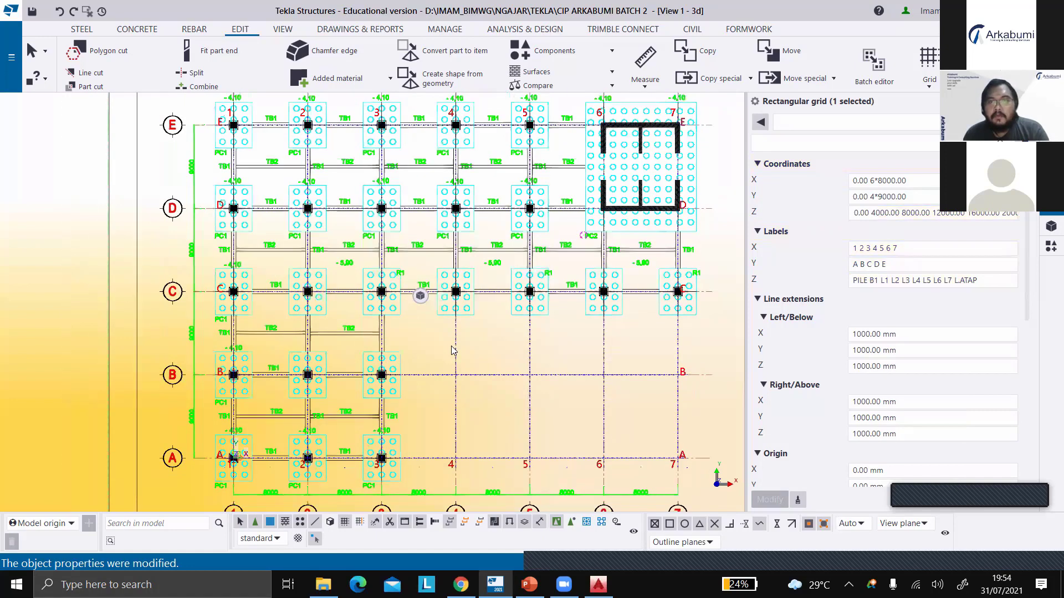
{"action": "scroll", "coordinate": [560, 341], "scroll_direction": "down", "scroll_amount": 1}
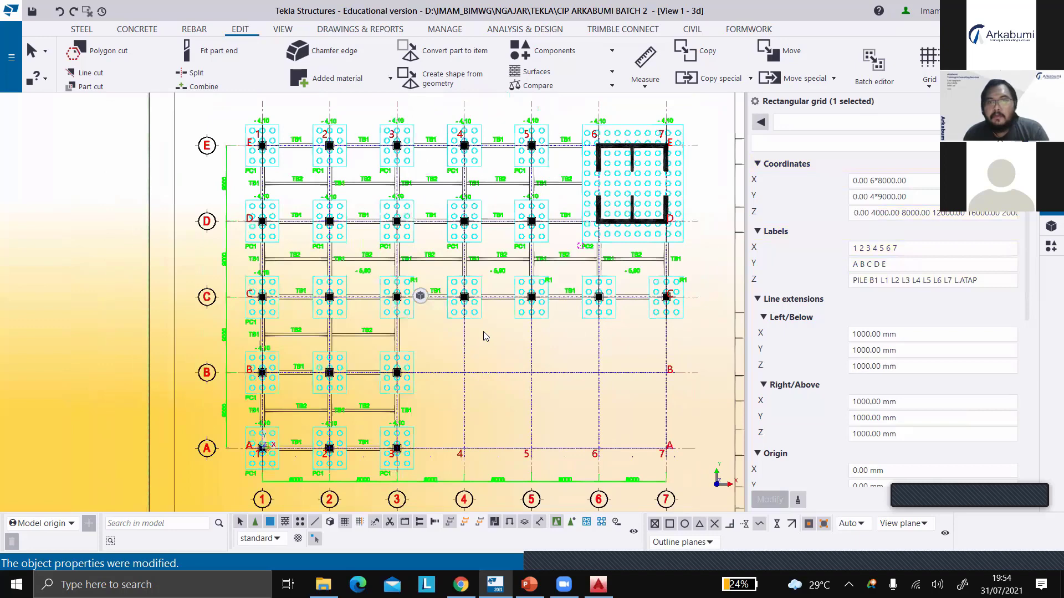
{"action": "scroll", "coordinate": [483, 355], "scroll_direction": "up", "scroll_amount": 1}
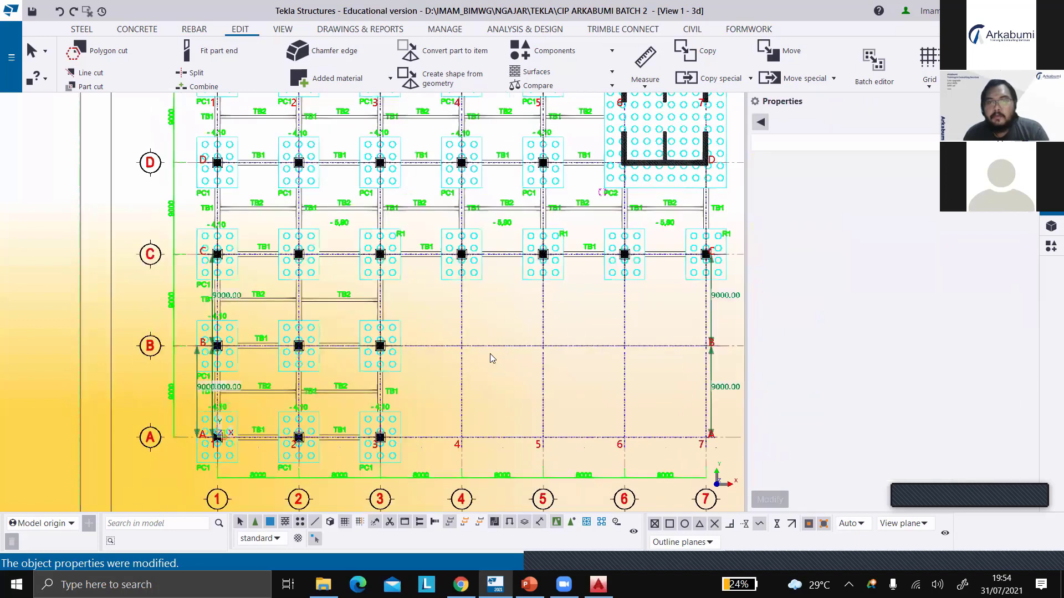
{"action": "scroll", "coordinate": [482, 356], "scroll_direction": "up", "scroll_amount": 1}
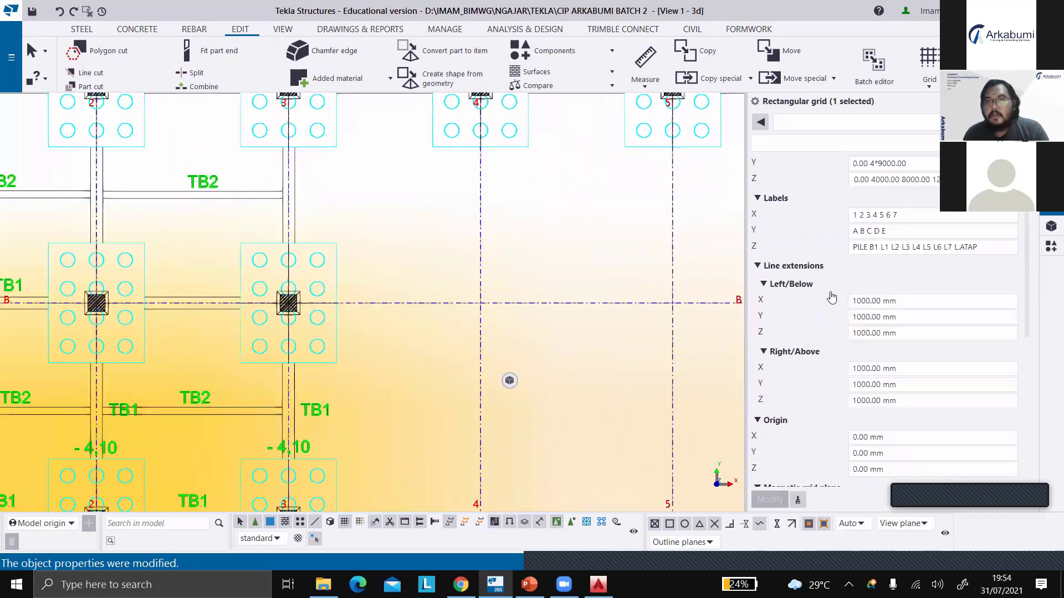
{"action": "left_click", "coordinate": [856, 300]}
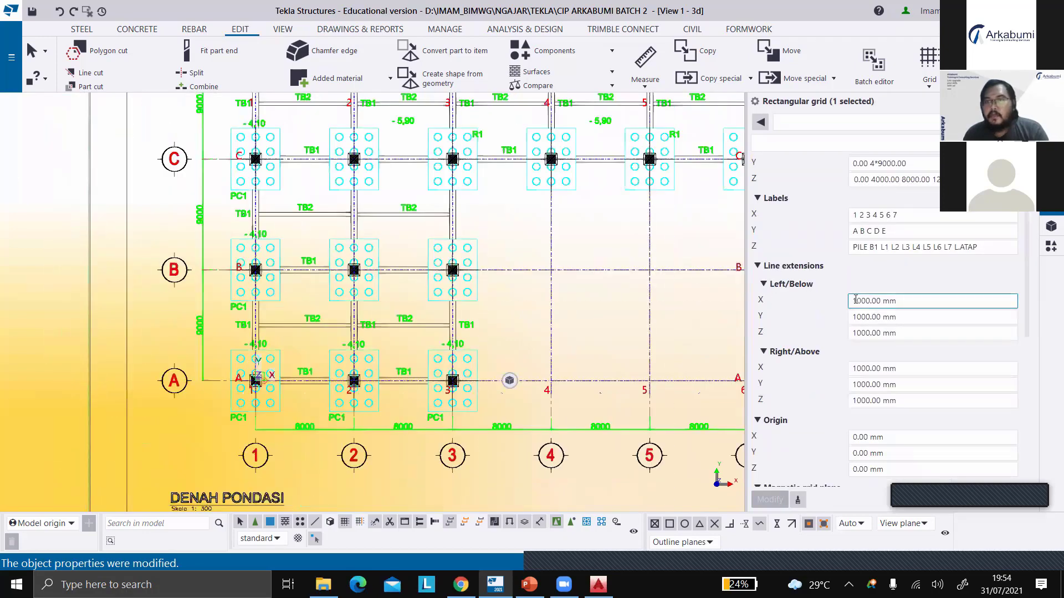
{"action": "type", "text": "2"}
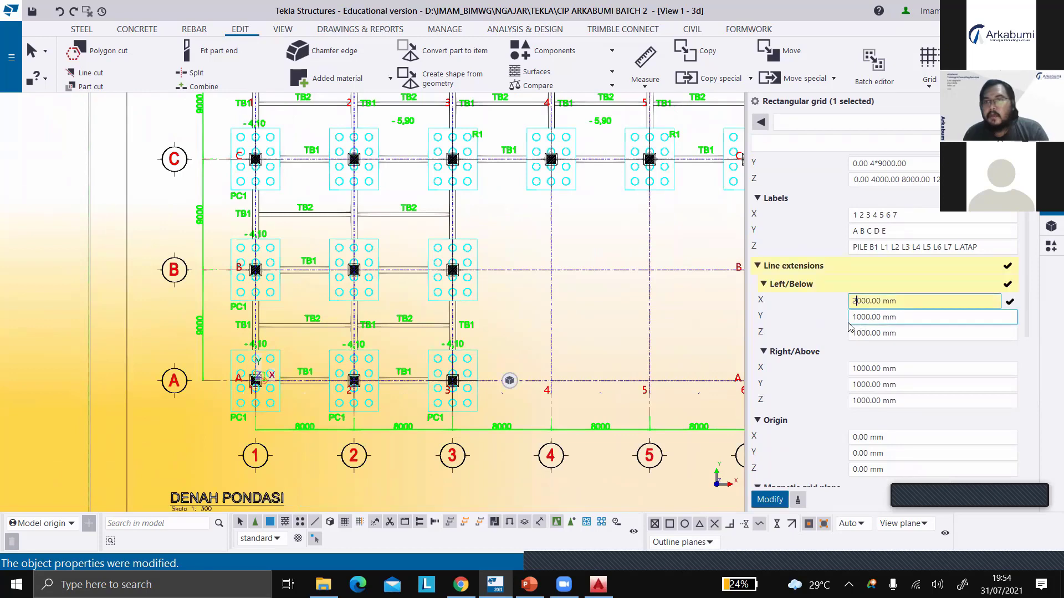
{"action": "type", "text": "2"}
{"action": "left_click_drag", "start_coordinate": [851, 321], "coordinate": [856, 400]}
{"action": "type", "text": "222"}
{"action": "left_click", "coordinate": [857, 400]}
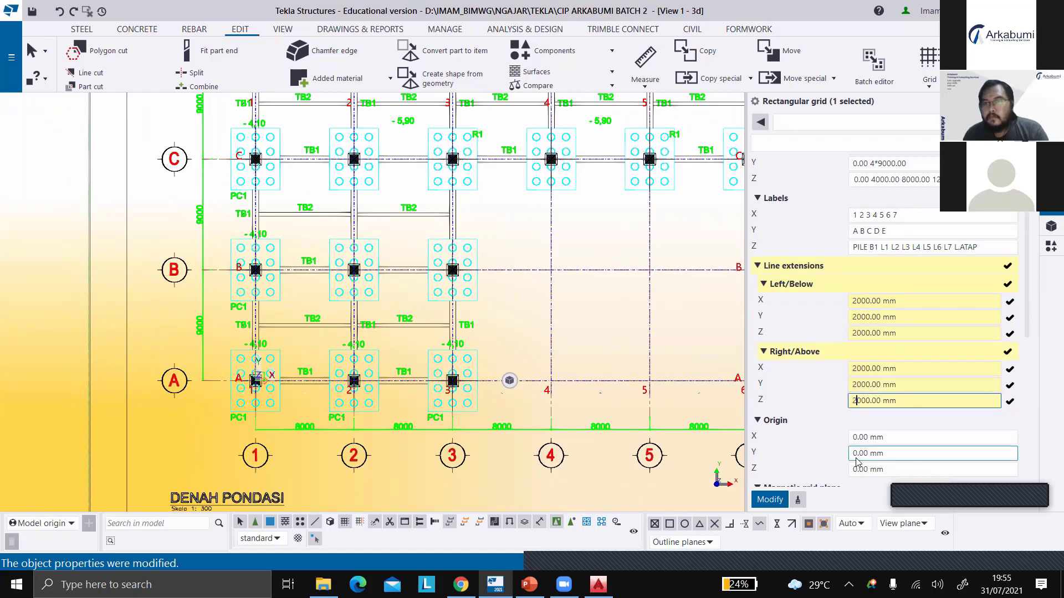
{"action": "type", "text": "2"}
{"action": "scroll", "coordinate": [800, 330], "scroll_direction": "down", "scroll_amount": 3}
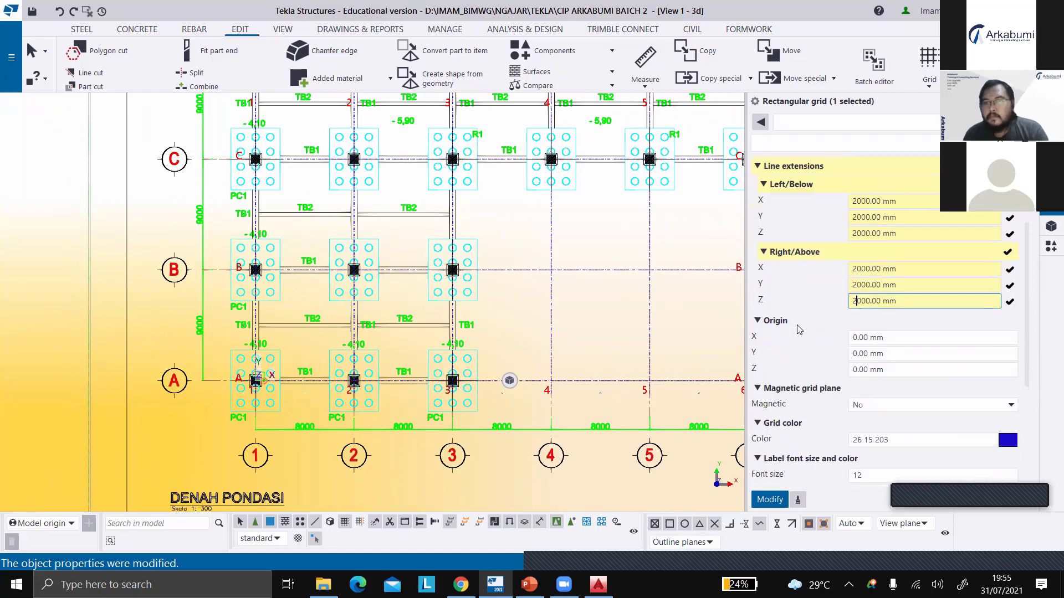
{"action": "left_click", "coordinate": [770, 500]}
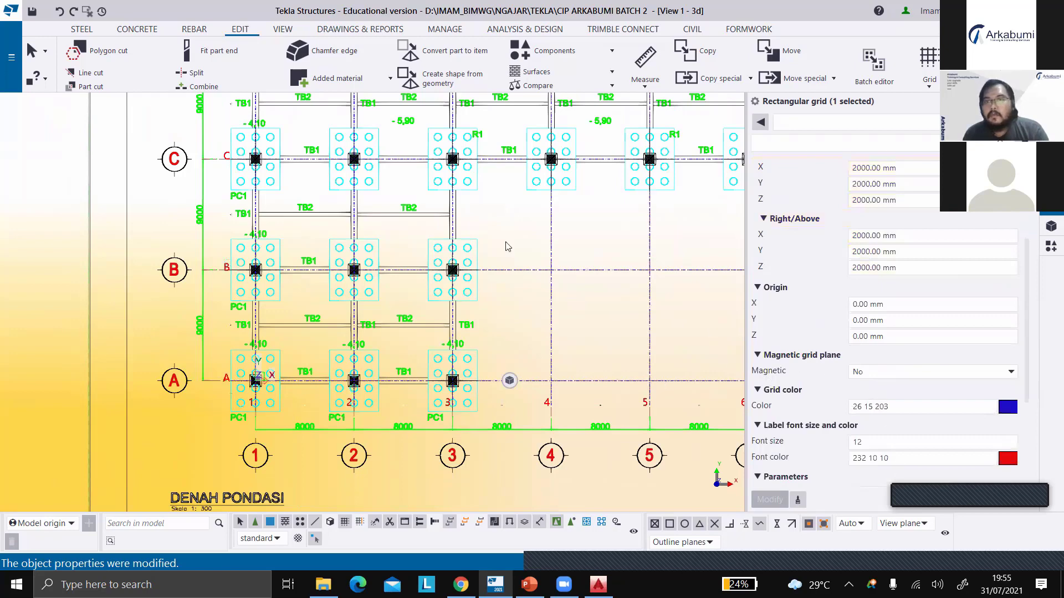
Turn the rectangular grid into a magnetic grid plane by setting Magnetic to Yes, and apply the change
{"action": "scroll", "coordinate": [508, 246], "scroll_direction": "down", "scroll_amount": 1}
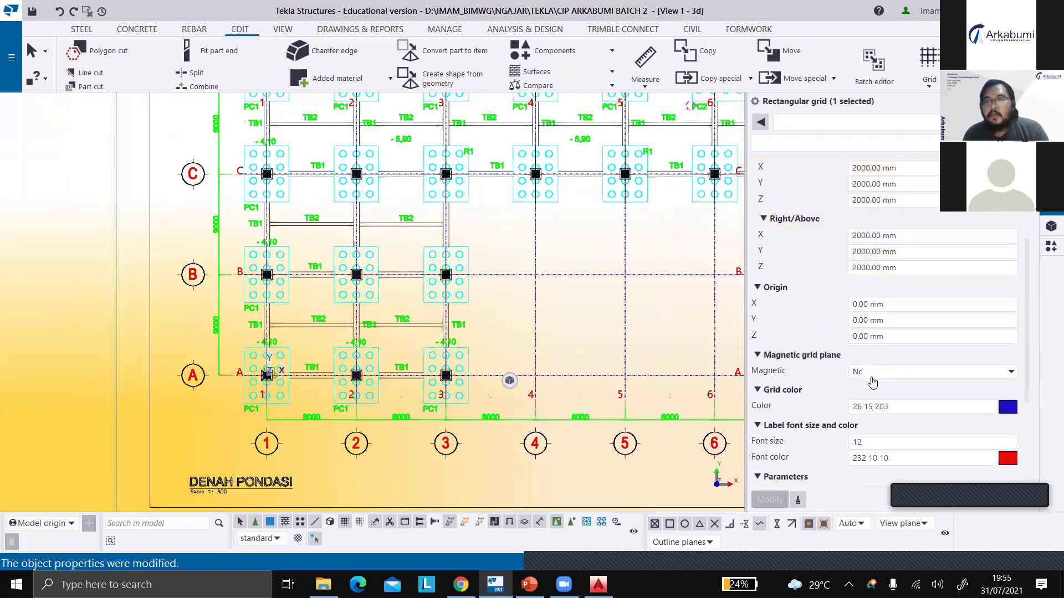
{"action": "scroll", "coordinate": [876, 383], "scroll_direction": "down", "scroll_amount": 1}
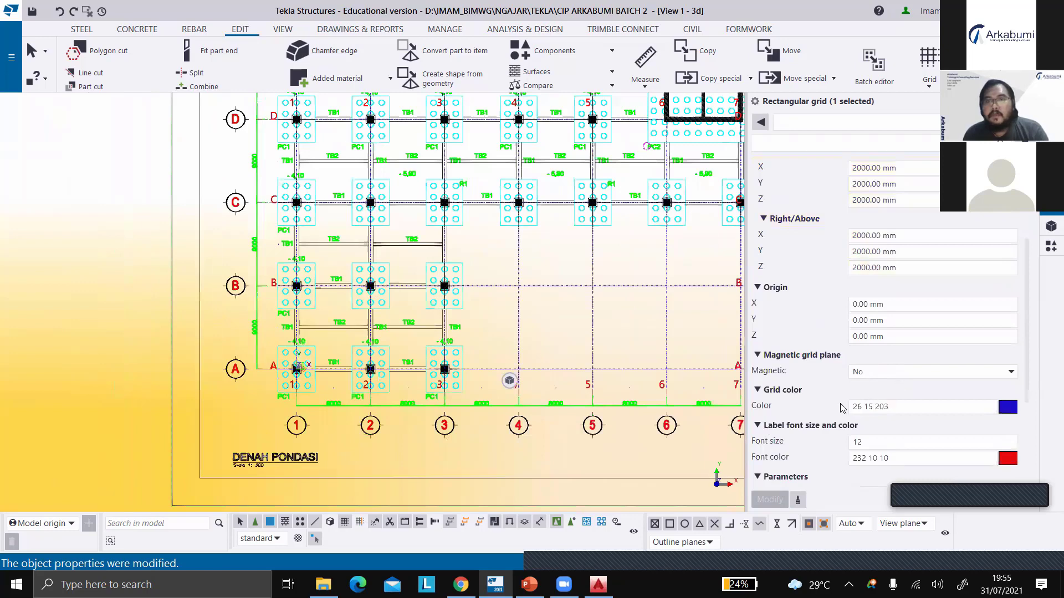
{"action": "scroll", "coordinate": [880, 405], "scroll_direction": "down", "scroll_amount": 2}
{"action": "left_click", "coordinate": [909, 373]}
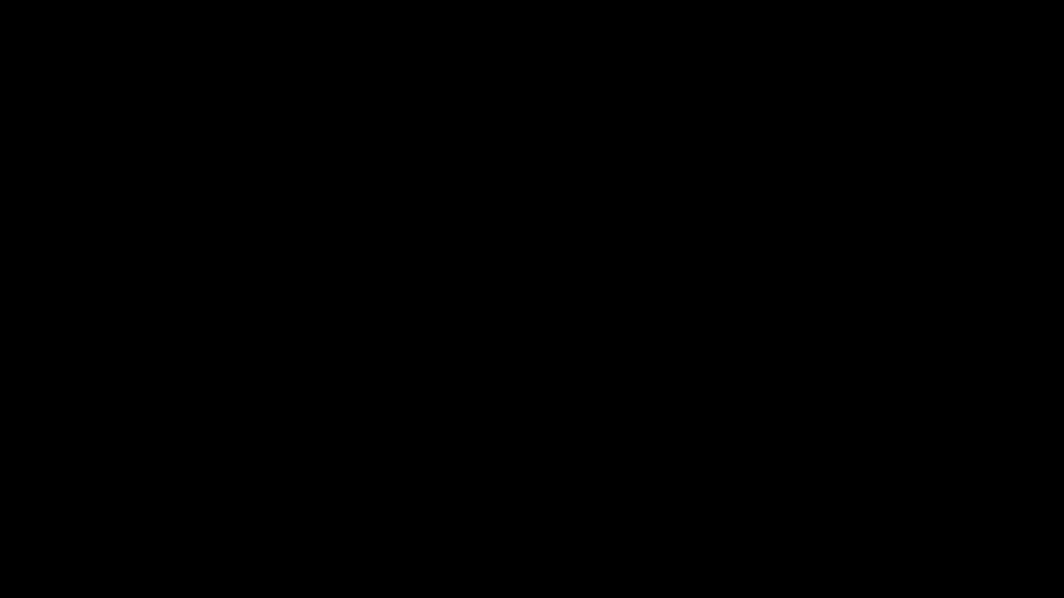
{"action": "left_click", "coordinate": [914, 400]}
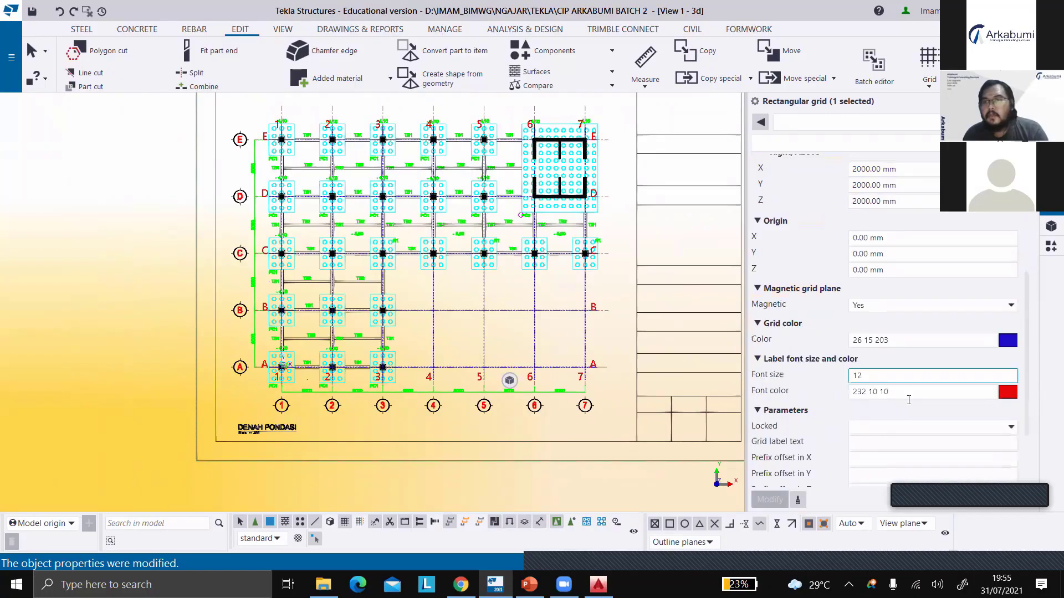
{"action": "scroll", "coordinate": [909, 410], "scroll_direction": "down", "scroll_amount": 5}
{"action": "scroll", "coordinate": [897, 420], "scroll_direction": "up", "scroll_amount": 5}
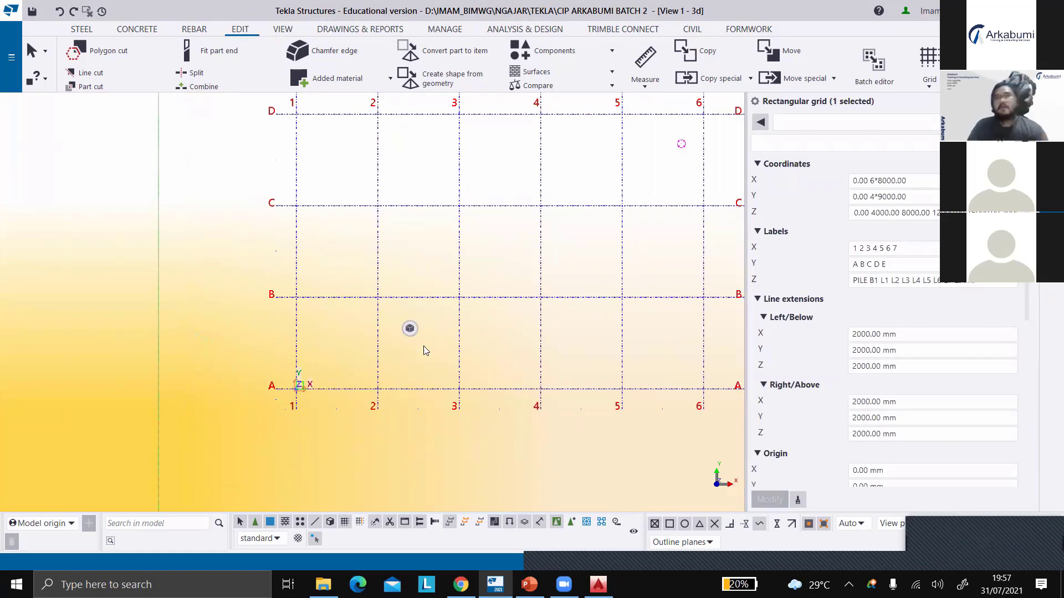
Create views along all grid lines with the standard settings, using the Plan prefix for XY and Grid for ZY and XZ
{"action": "left_click", "coordinate": [283, 32]}
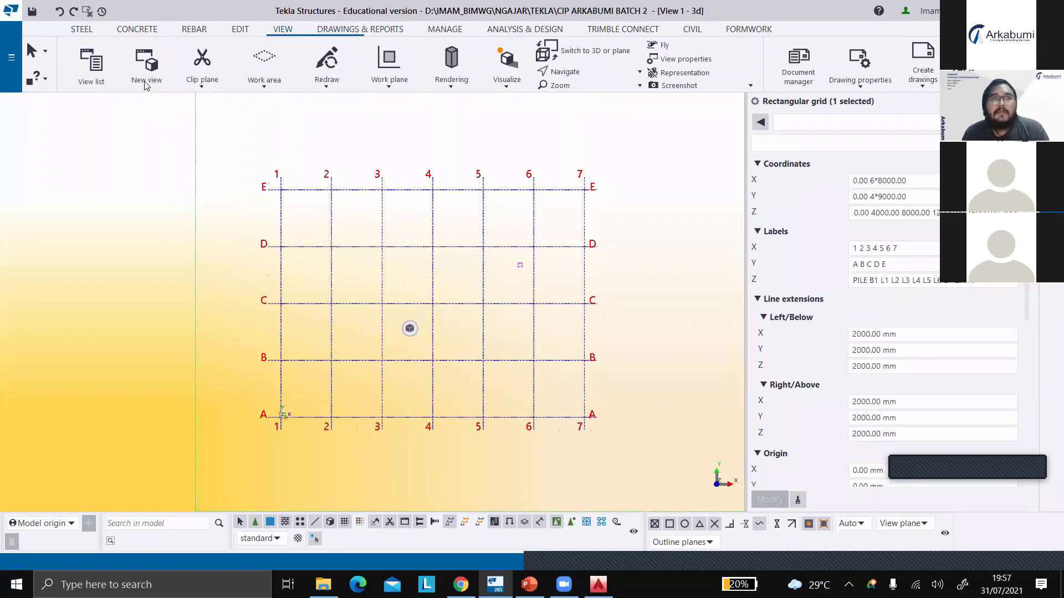
{"action": "left_click", "coordinate": [146, 83]}
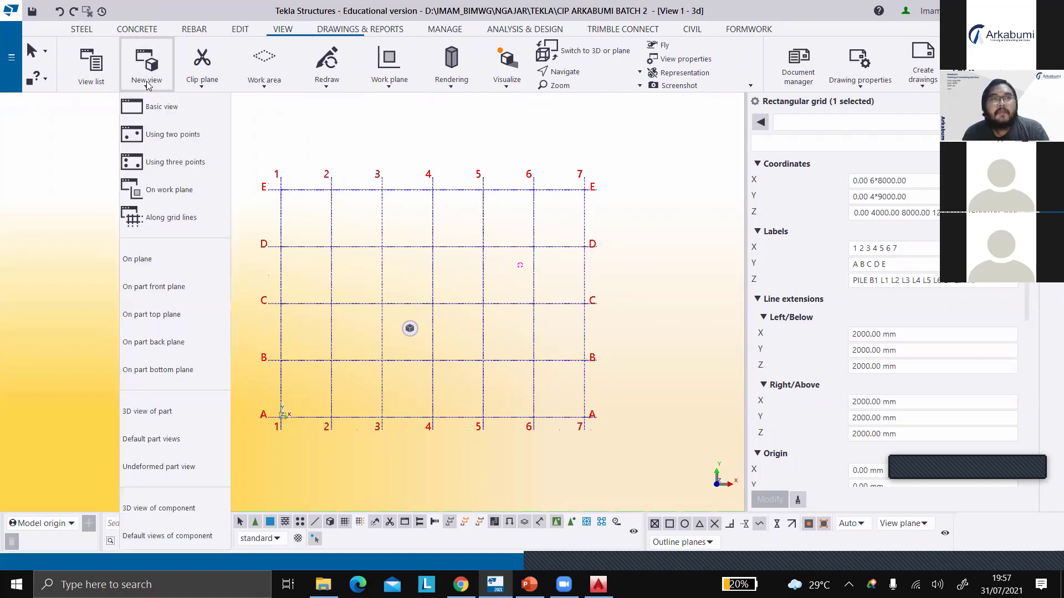
{"action": "left_click", "coordinate": [182, 225]}
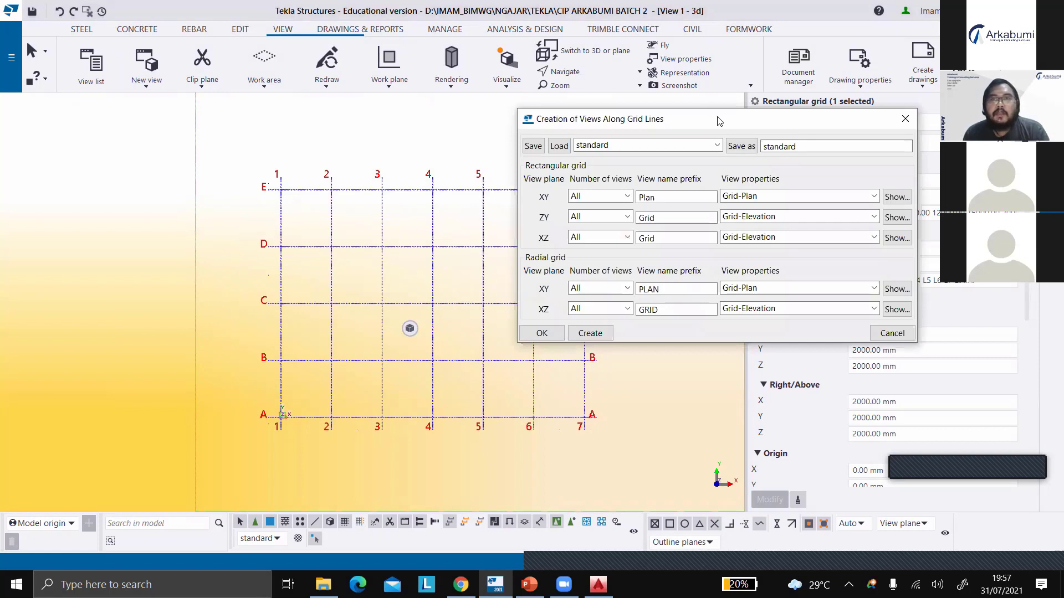
{"action": "left_click_drag", "start_coordinate": [587, 122], "coordinate": [681, 118]}
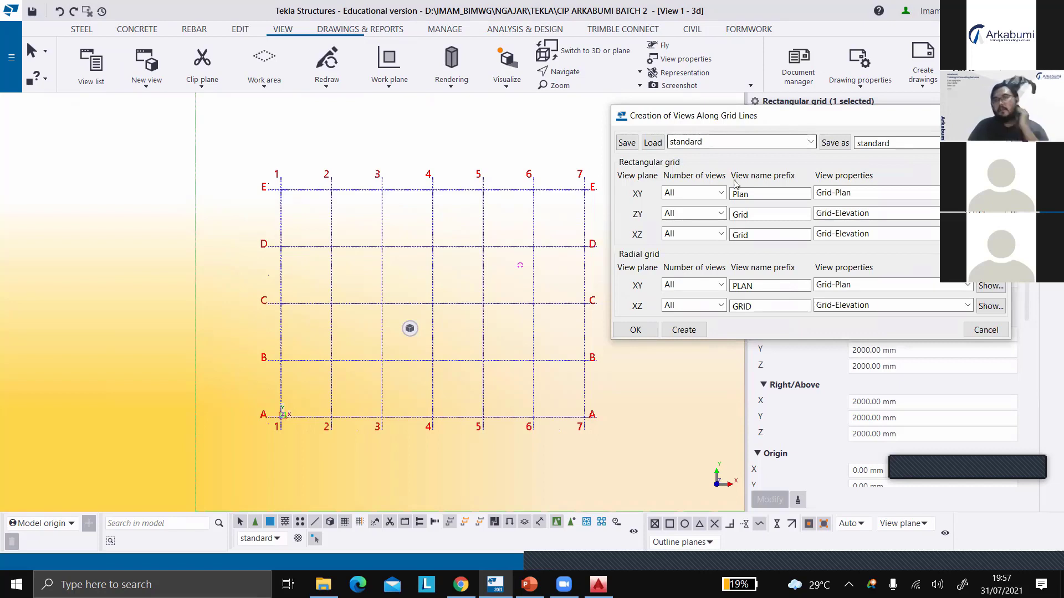
{"action": "left_click", "coordinate": [683, 330]}
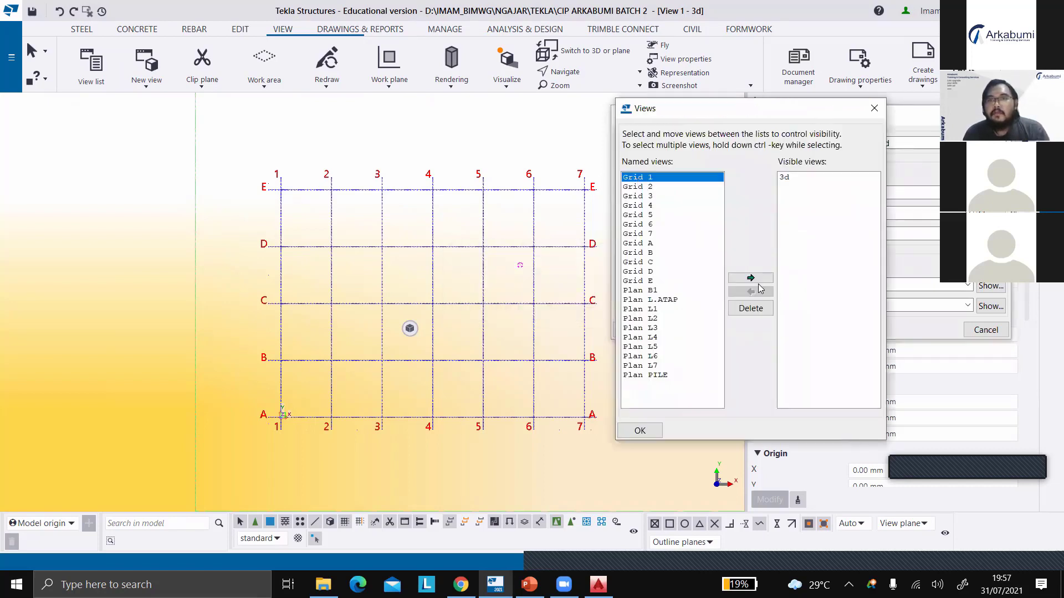
Make the Grid 1, Grid 2, Plan L1 and Plan B1 views visible, and close the view list and view creation dialogs
{"action": "left_click", "coordinate": [753, 279]}
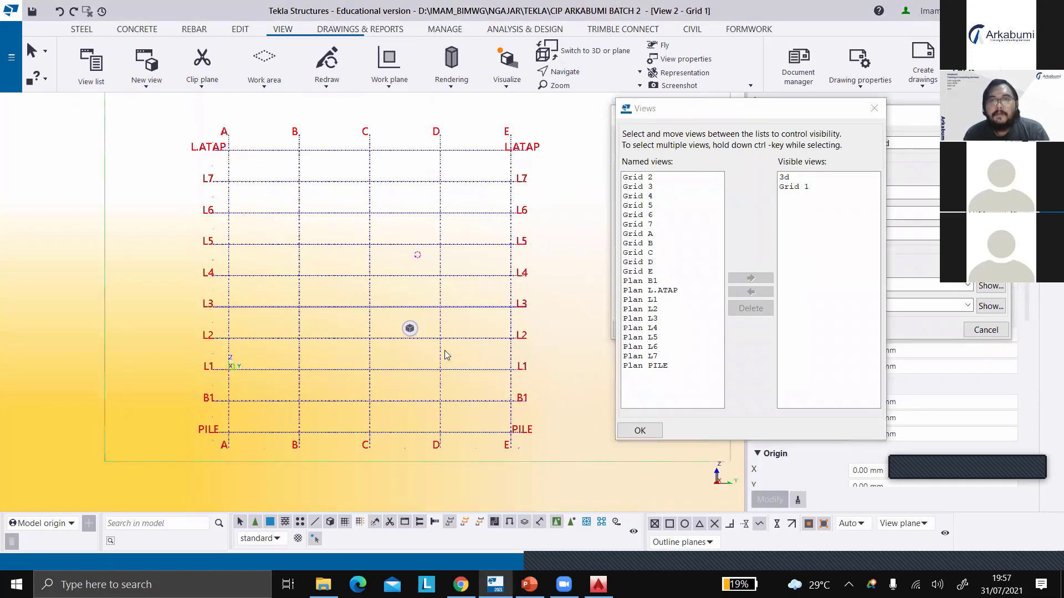
{"action": "left_click", "coordinate": [732, 278]}
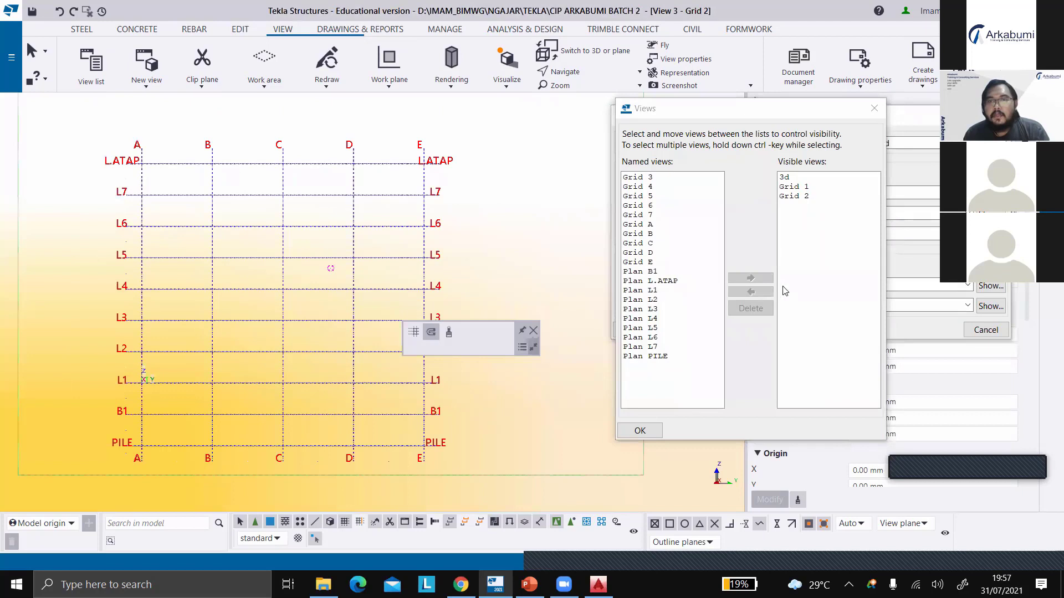
{"action": "left_click", "coordinate": [637, 290]}
{"action": "left_click", "coordinate": [750, 277]}
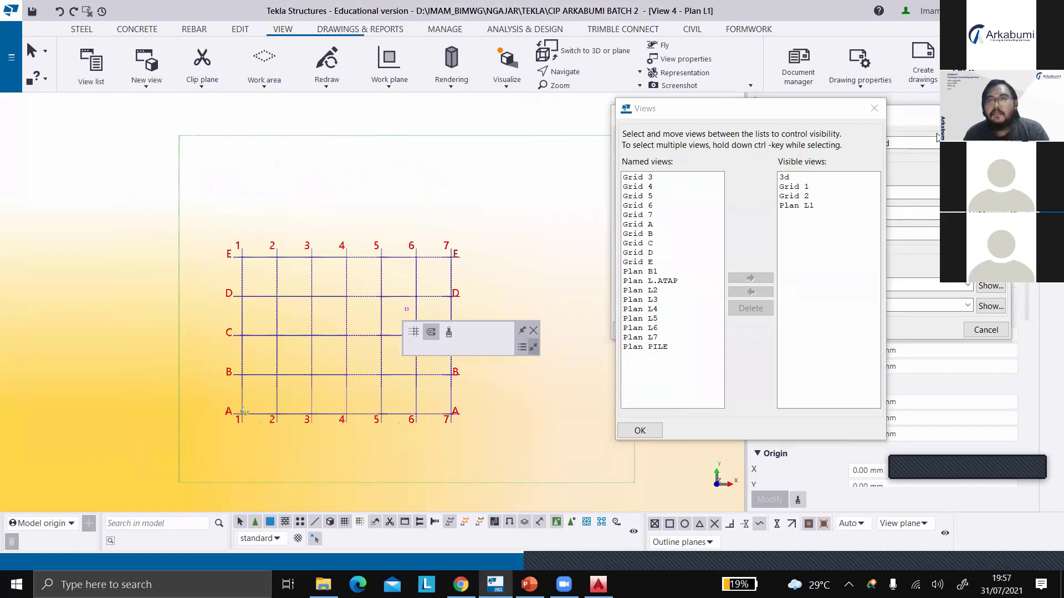
{"action": "left_click", "coordinate": [868, 112]}
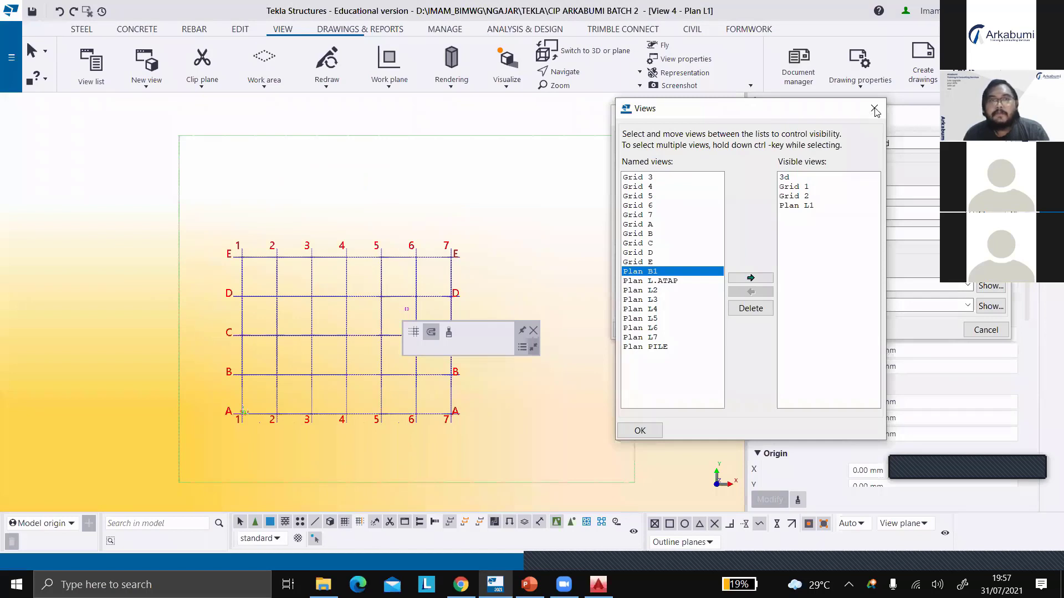
{"action": "left_click", "coordinate": [751, 278]}
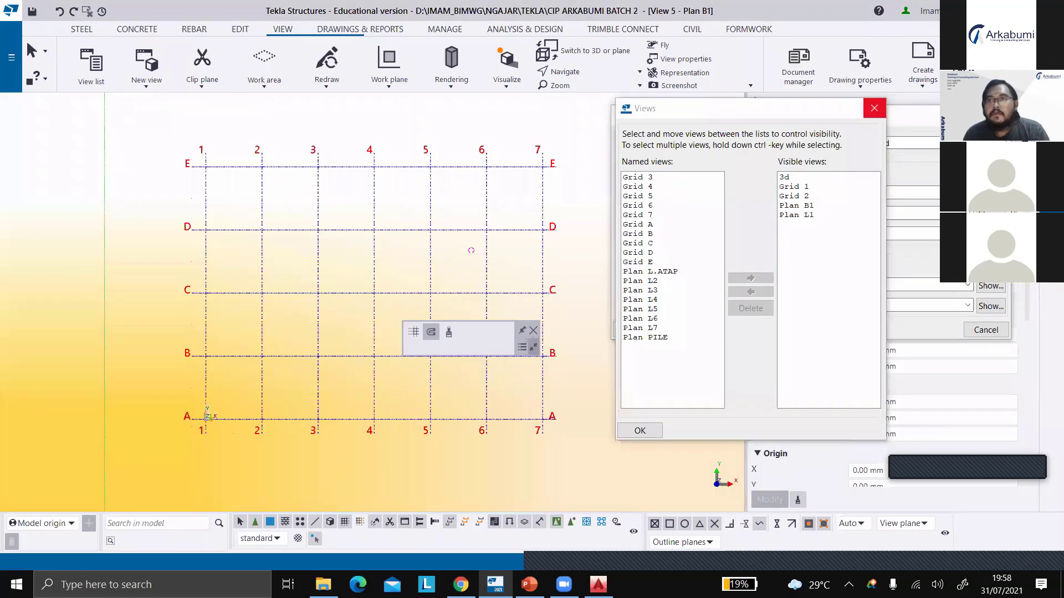
{"action": "left_click", "coordinate": [874, 109]}
{"action": "left_click", "coordinate": [986, 330]}
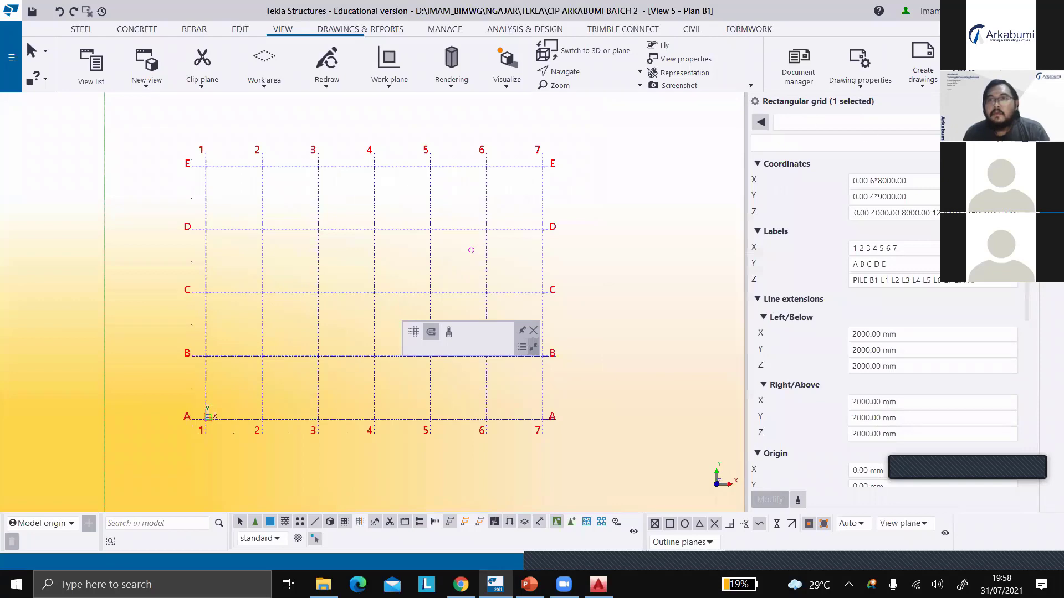
Hide the Grid 1, Grid 2, Plan B1 and Plan L1 views, leaving only the 3d view visible
{"action": "left_click", "coordinate": [137, 208]}
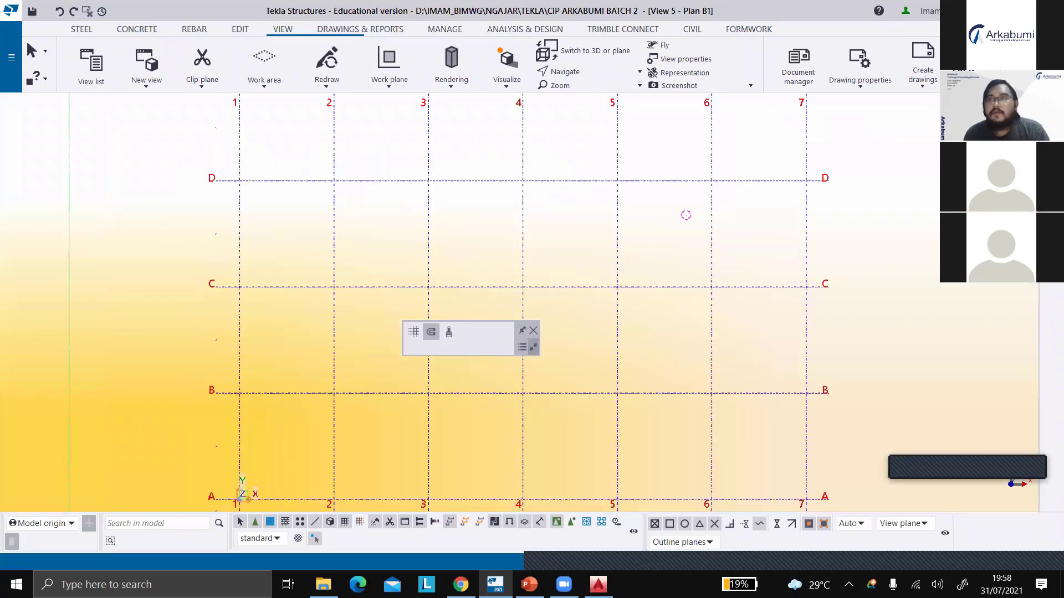
{"action": "scroll", "coordinate": [383, 245], "scroll_direction": "down", "scroll_amount": 4}
{"action": "scroll", "coordinate": [137, 195], "scroll_direction": "up", "scroll_amount": 2}
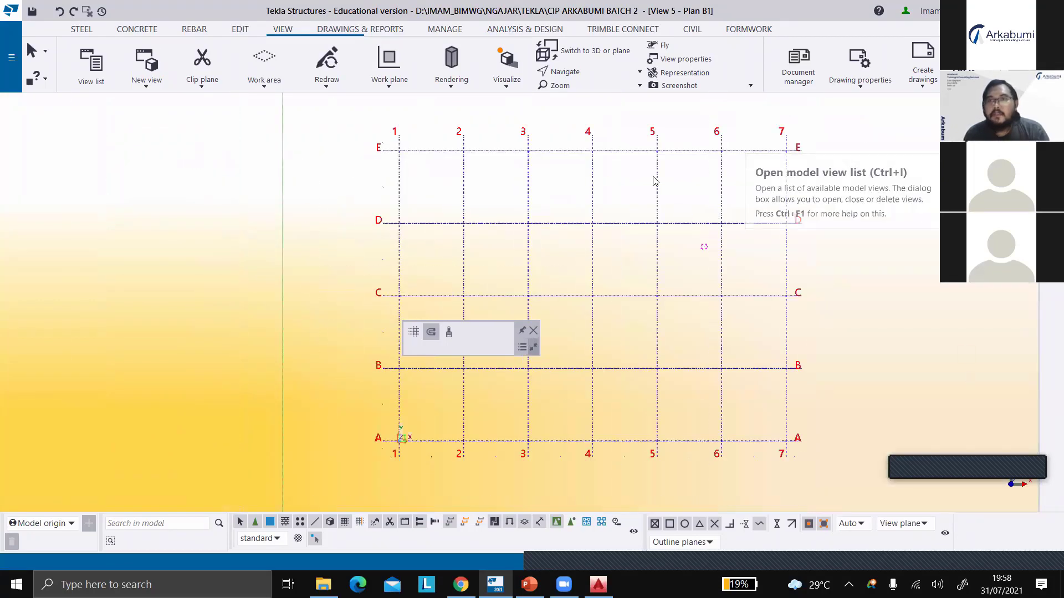
{"action": "key", "text": "ctrl+i"}
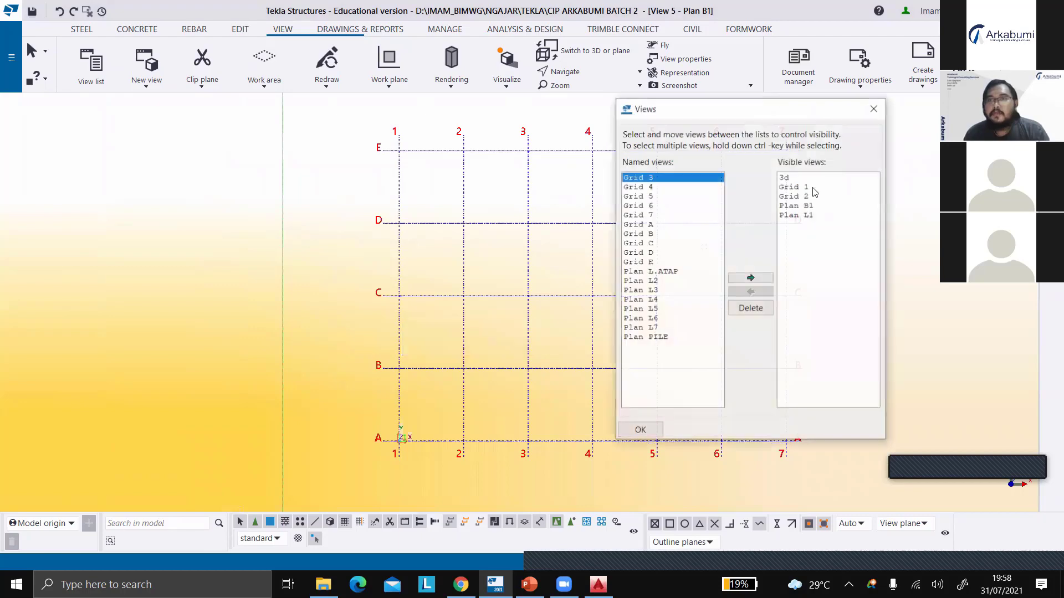
{"action": "left_click", "coordinate": [805, 186]}
{"action": "left_click", "coordinate": [803, 215], "text": "shift"}
{"action": "left_click", "coordinate": [762, 292]}
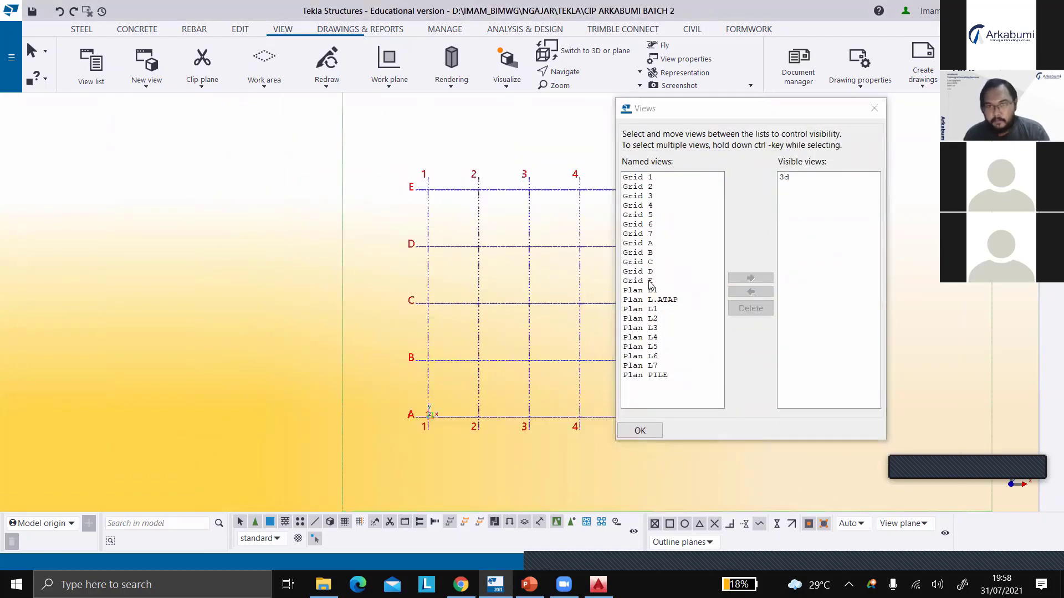
Make the Plan B1, Grid 1 and Plan L1 views visible alongside the 3d view, and close the view list
{"action": "left_click", "coordinate": [679, 310]}
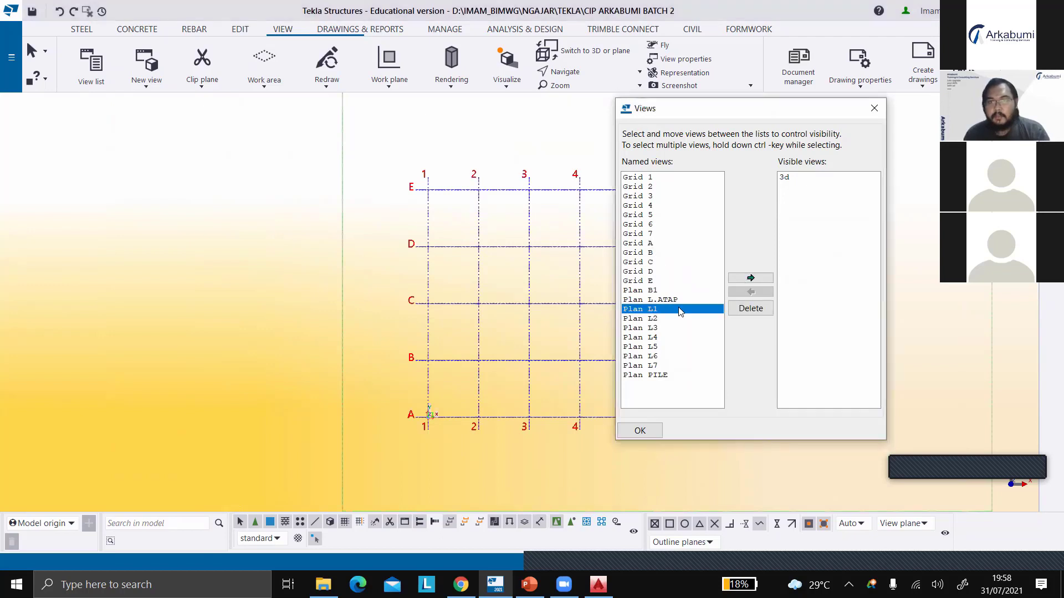
{"action": "left_click", "coordinate": [651, 291]}
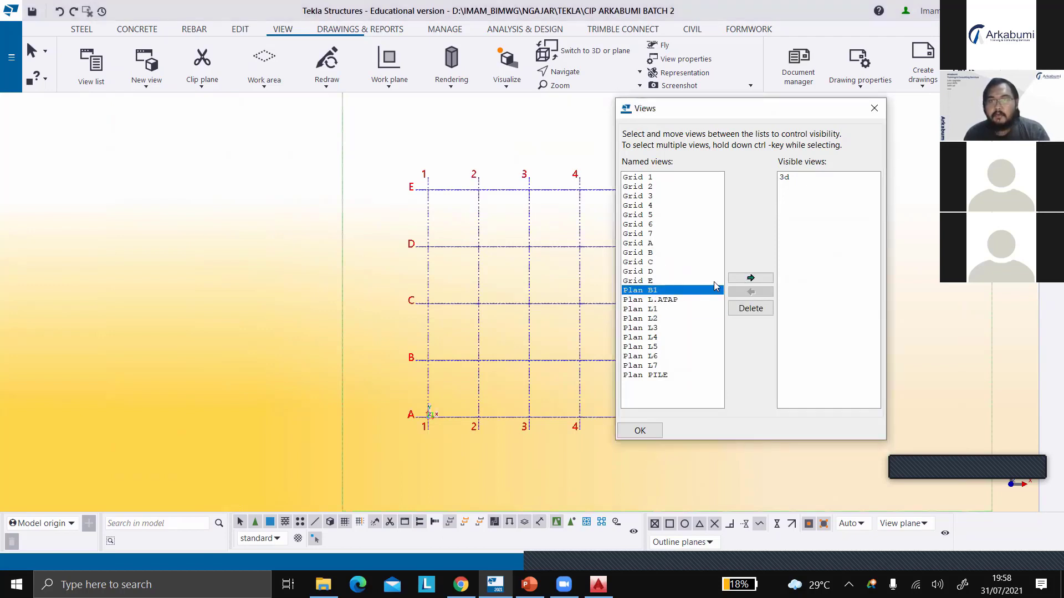
{"action": "left_click", "coordinate": [749, 279]}
{"action": "left_click", "coordinate": [785, 178]}
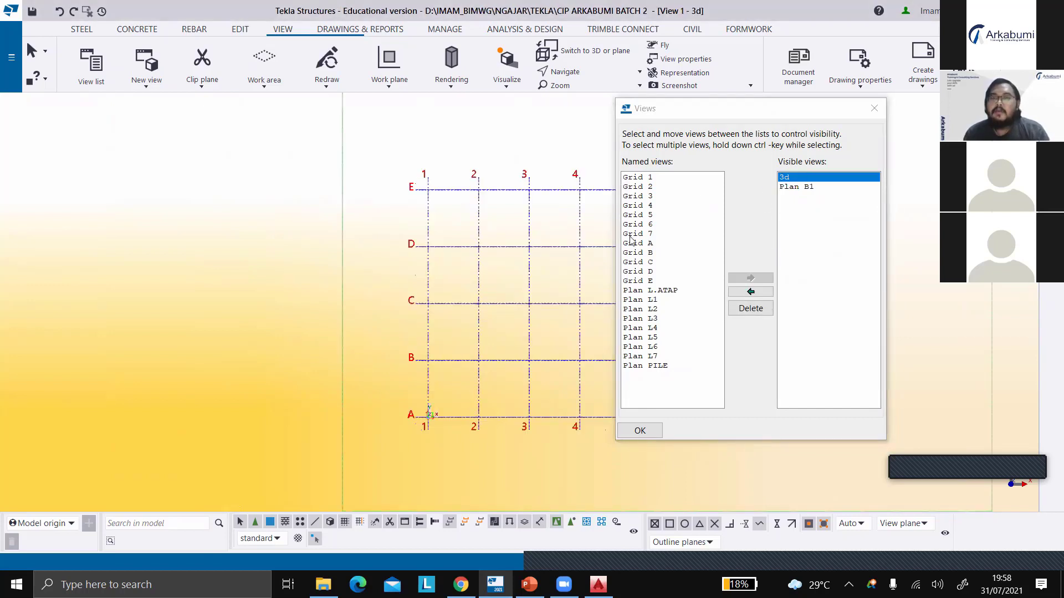
{"action": "left_click", "coordinate": [640, 177]}
{"action": "left_click", "coordinate": [750, 278]}
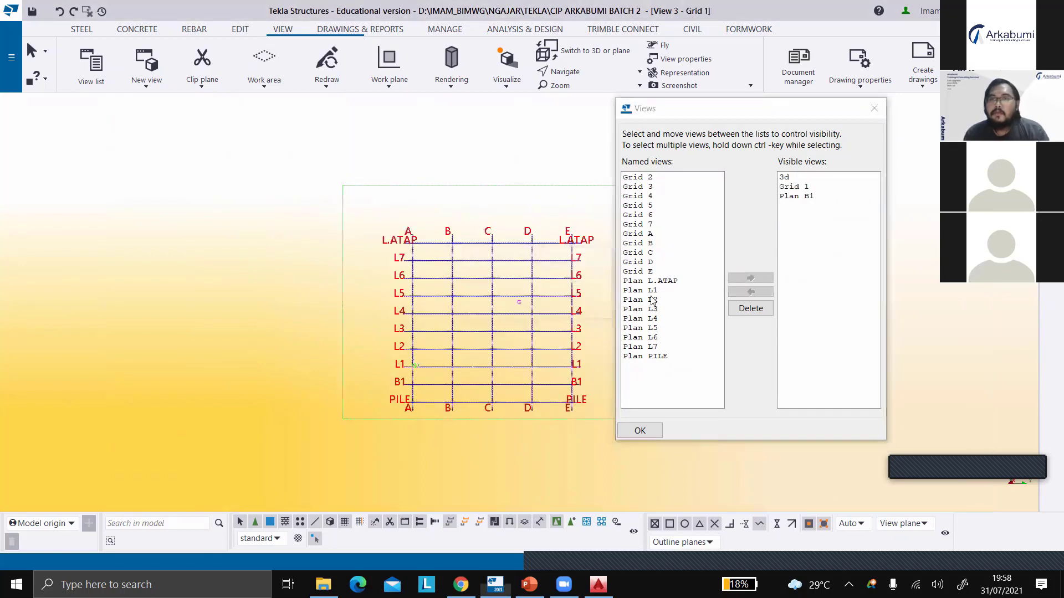
{"action": "left_click", "coordinate": [652, 290]}
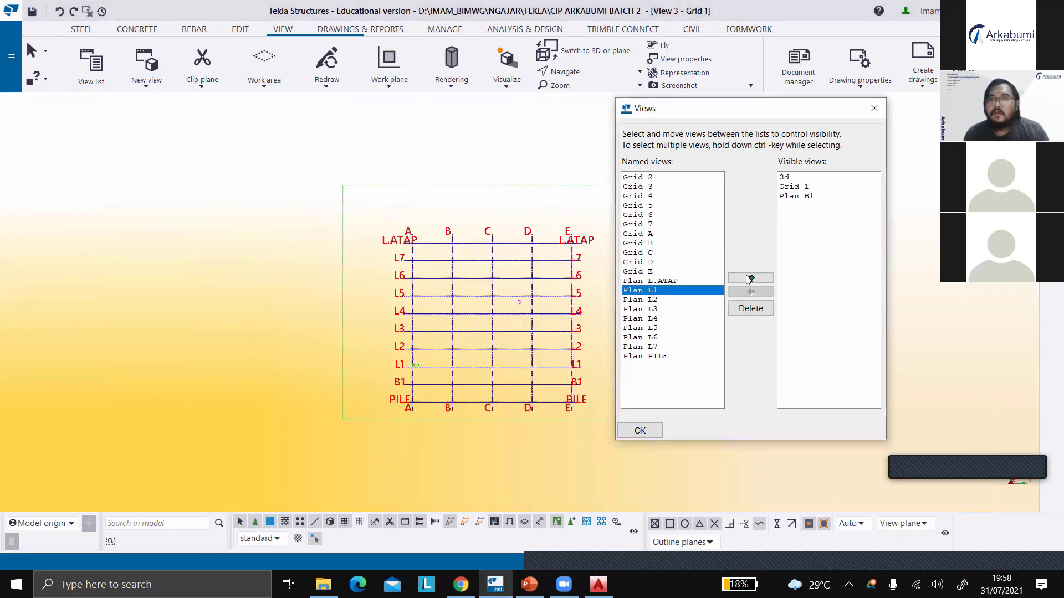
{"action": "left_click", "coordinate": [749, 278]}
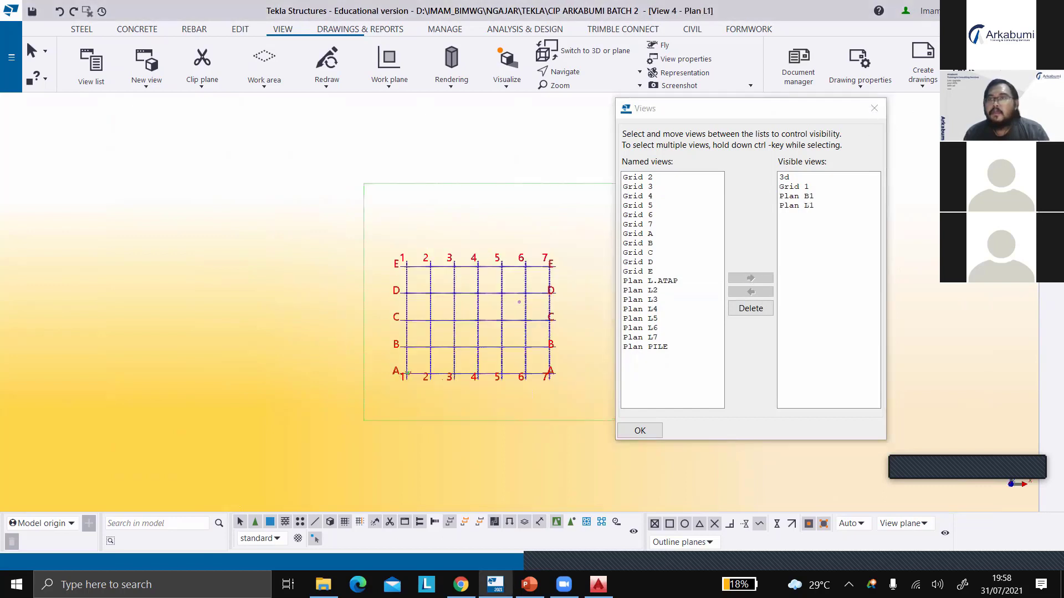
{"action": "left_click", "coordinate": [875, 108]}
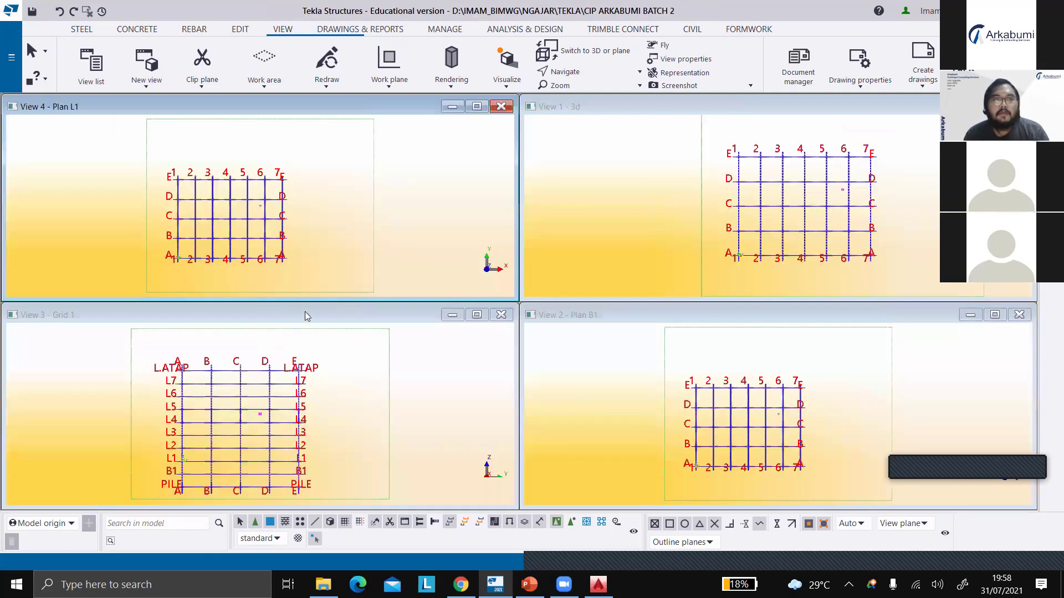
Close the Grid 1 and Plan L1 view windows and tile the 3d and Plan B1 views side by side
{"action": "scroll", "coordinate": [306, 312], "scroll_direction": "up", "scroll_amount": 2}
{"action": "left_click", "coordinate": [492, 317]}
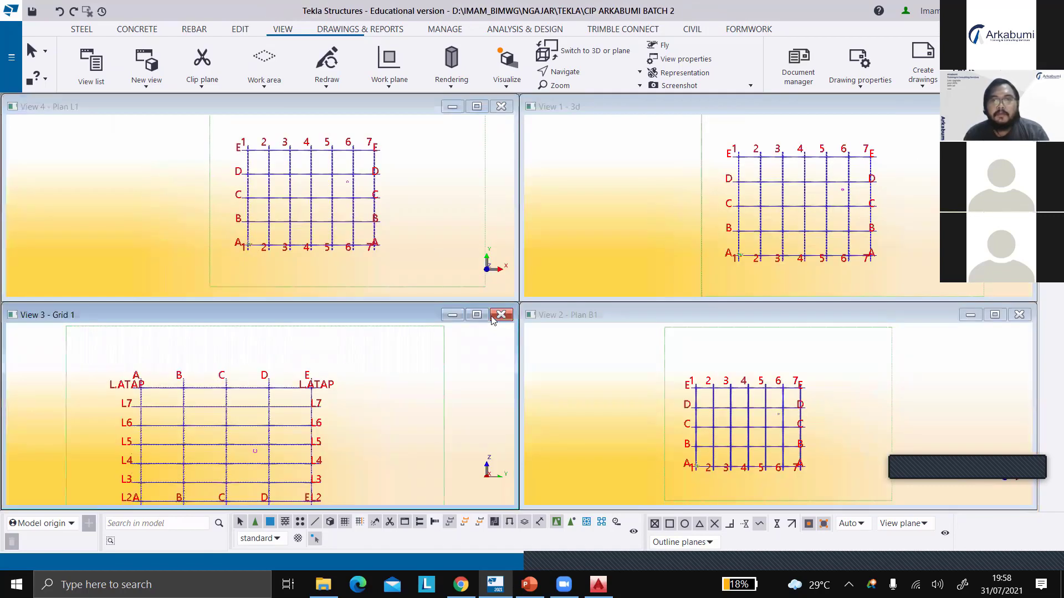
{"action": "left_click_drag", "start_coordinate": [505, 309], "coordinate": [505, 305]}
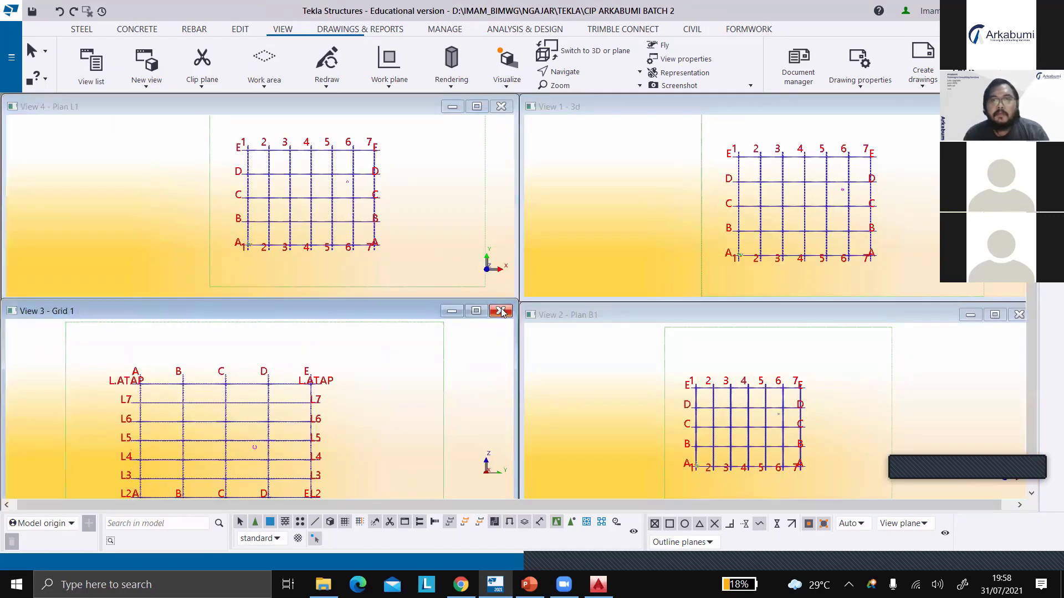
{"action": "left_click", "coordinate": [500, 107]}
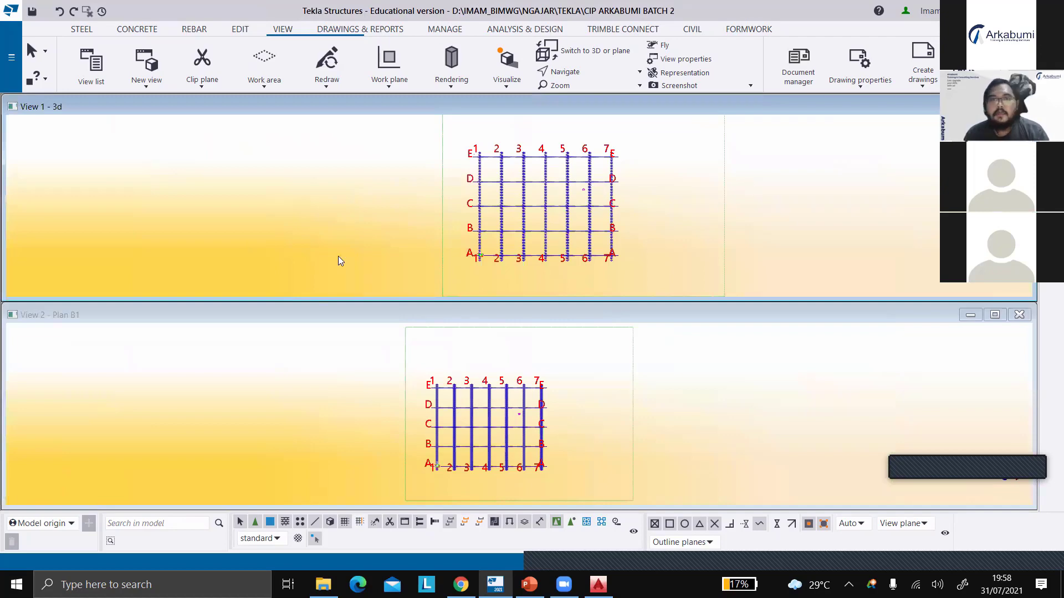
{"action": "key", "text": "ctrl+shift+v"}
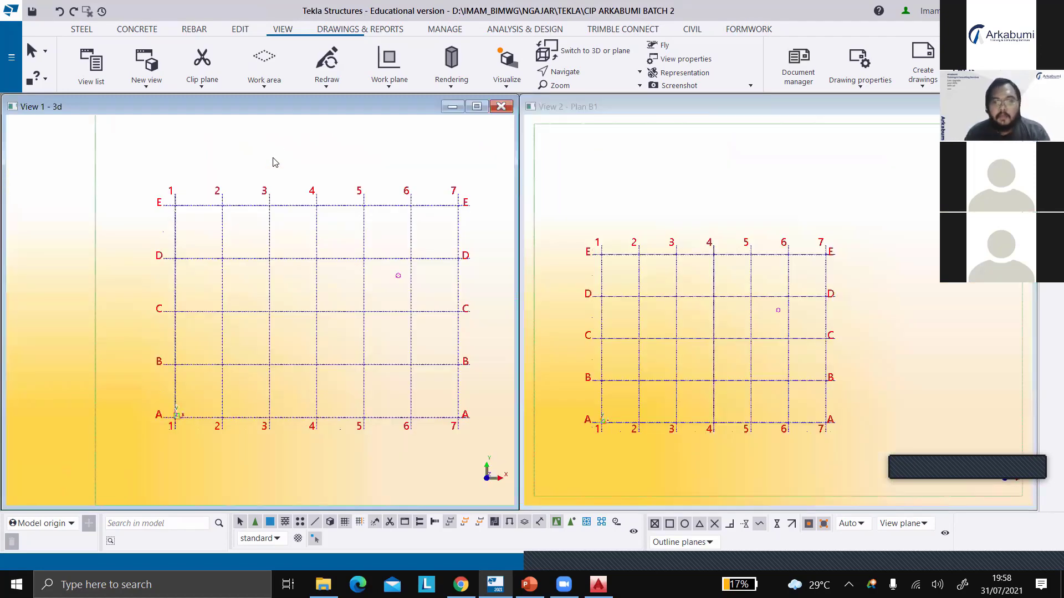
Switch the 3d view from plane to 3D display beside the Plan B1 view, and save the model
{"action": "middle_click_drag", "start_coordinate": [720, 311], "coordinate": [767, 267]}
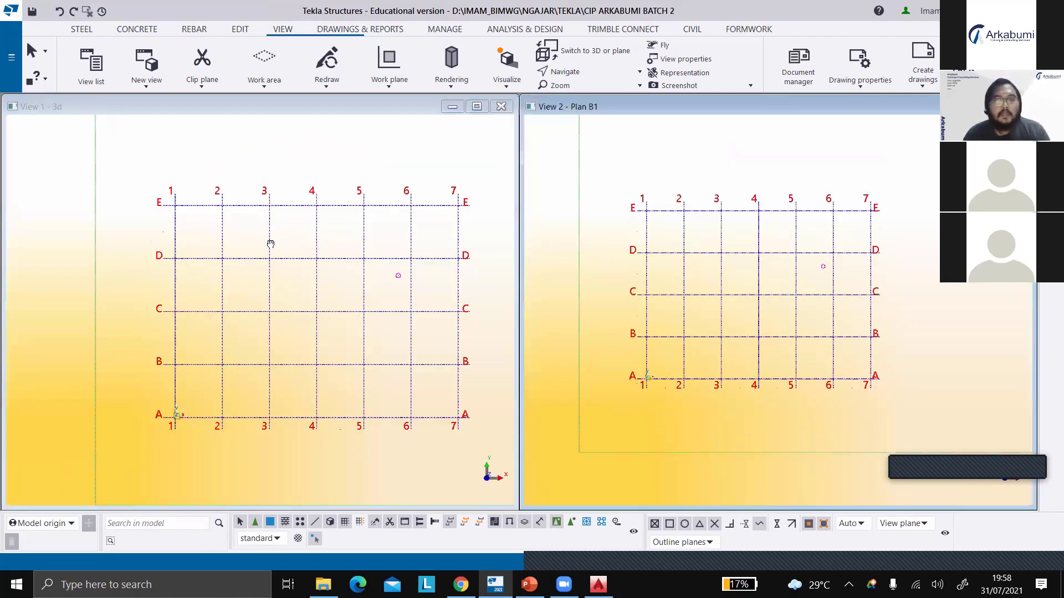
{"action": "left_click", "coordinate": [341, 298]}
{"action": "key", "text": "ctrl+p"}
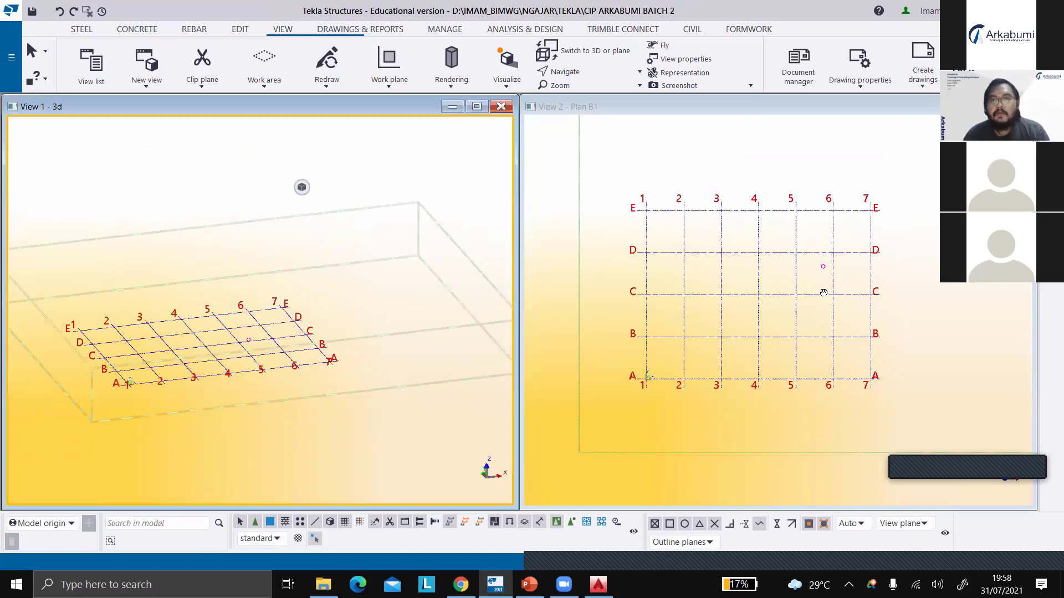
{"action": "middle_click_drag", "start_coordinate": [717, 280], "coordinate": [742, 249]}
{"action": "scroll", "coordinate": [769, 340], "scroll_direction": "down", "scroll_amount": 2}
{"action": "scroll", "coordinate": [769, 340], "scroll_direction": "up", "scroll_amount": 3}
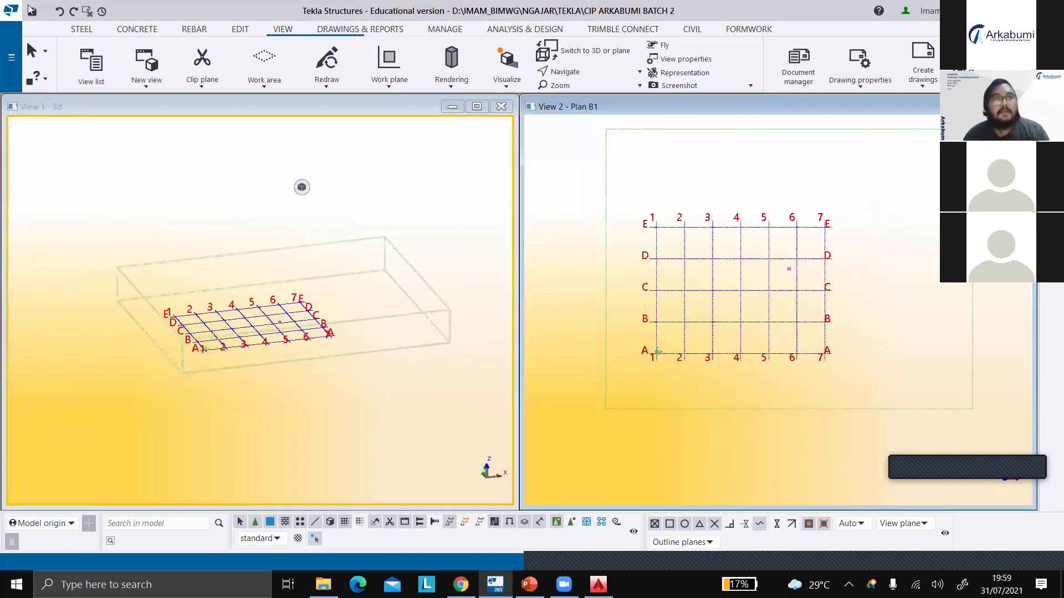
{"action": "left_click", "coordinate": [31, 10]}
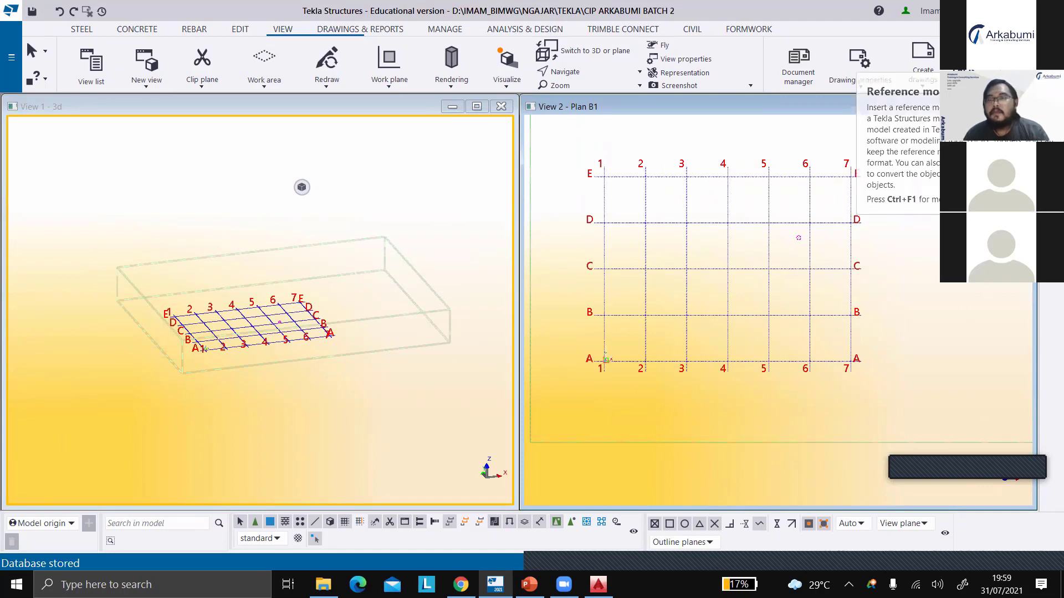
Display the DENAH PONDASI reference drawing in both views, and switch to the PowerPoint training module
{"action": "left_click", "coordinate": [789, 222]}
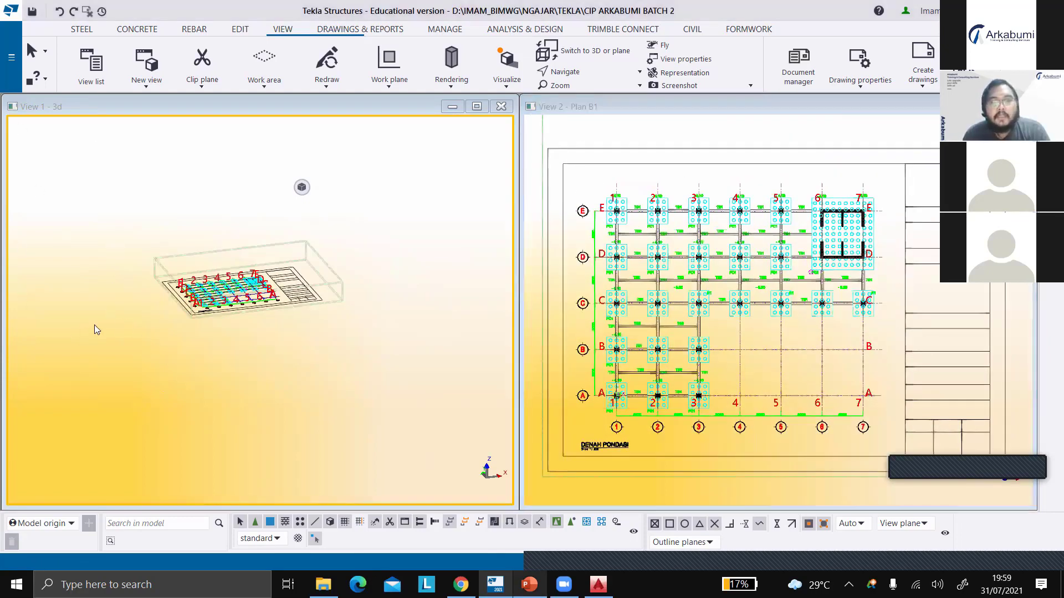
{"action": "key", "text": "alt+Tab"}
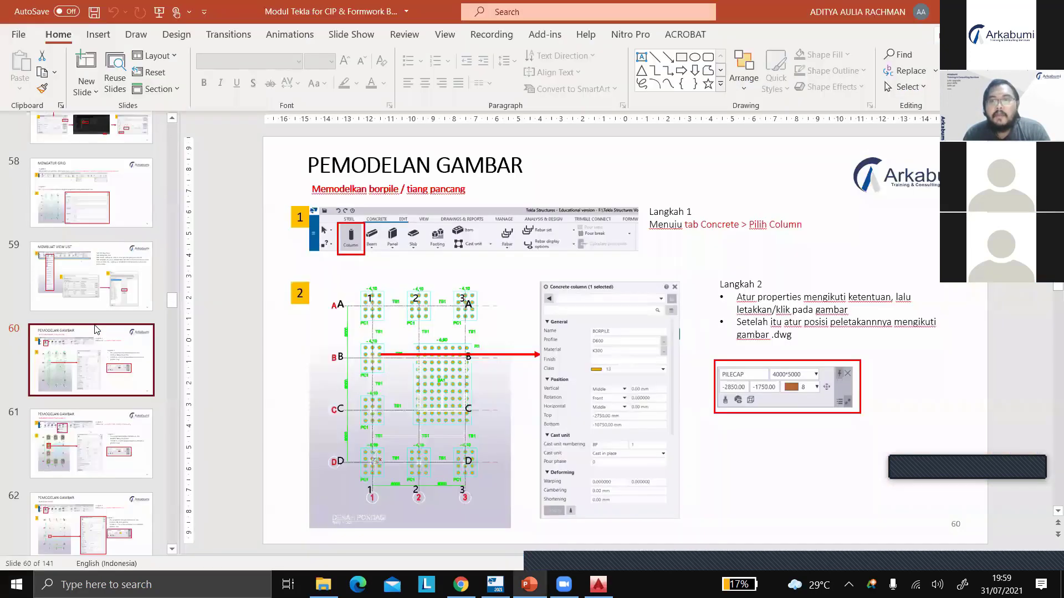